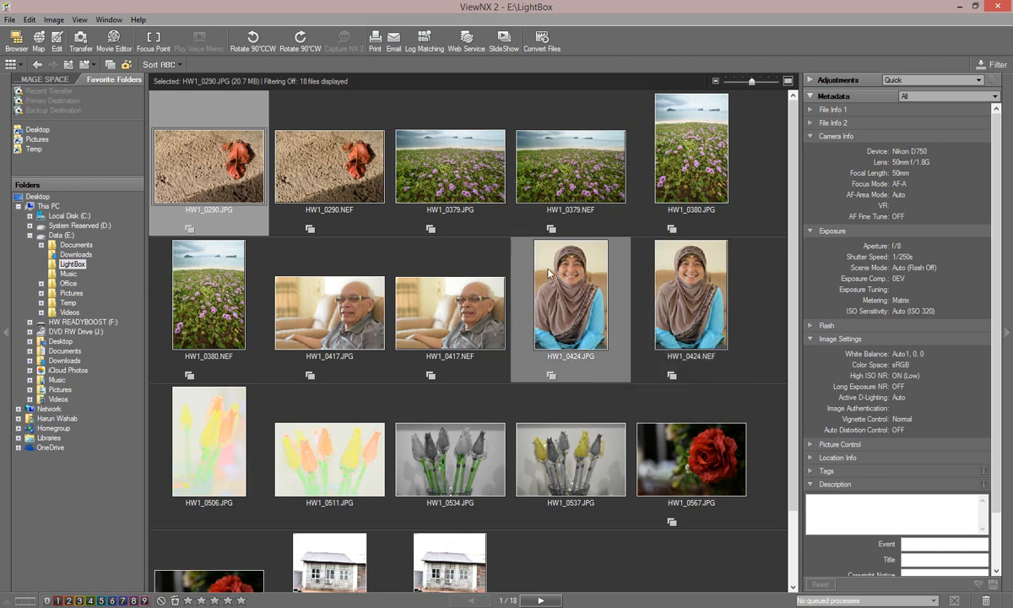
# Examine the camera, exposure and File Info 2 metadata of HW1_0379.JPG, HW1_0567.JPG, HW1_0537.JPG and HW1_0511.JPG
pyautogui.click(473, 190)
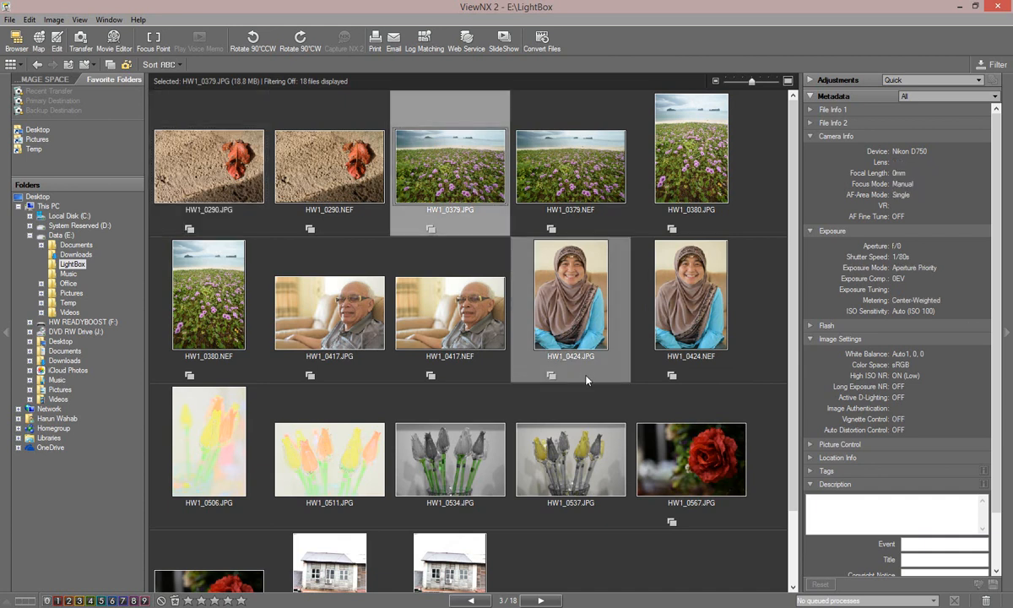
pyautogui.click(677, 457)
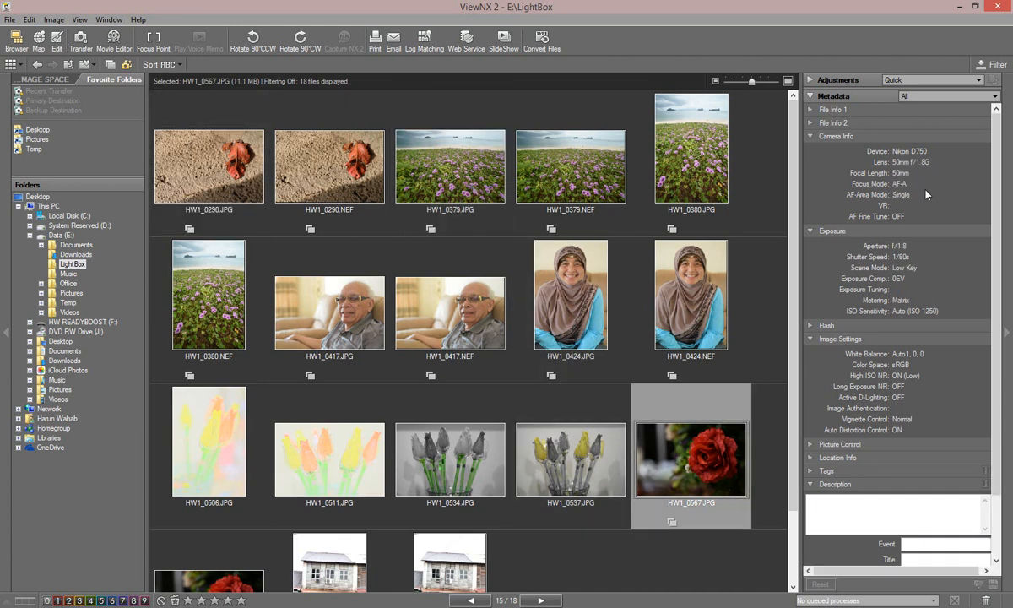
pyautogui.click(811, 123)
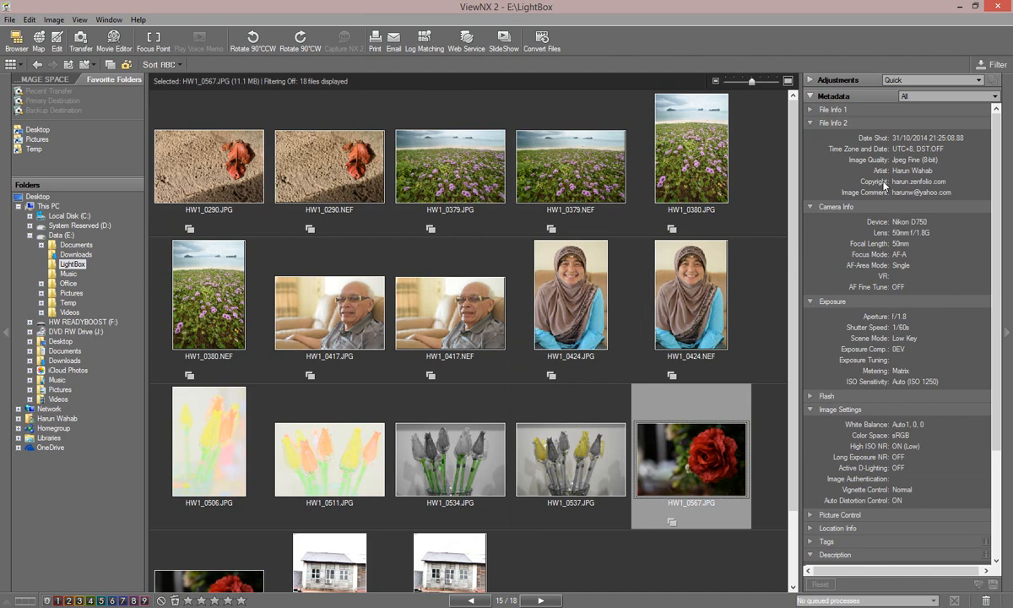
pyautogui.click(814, 123)
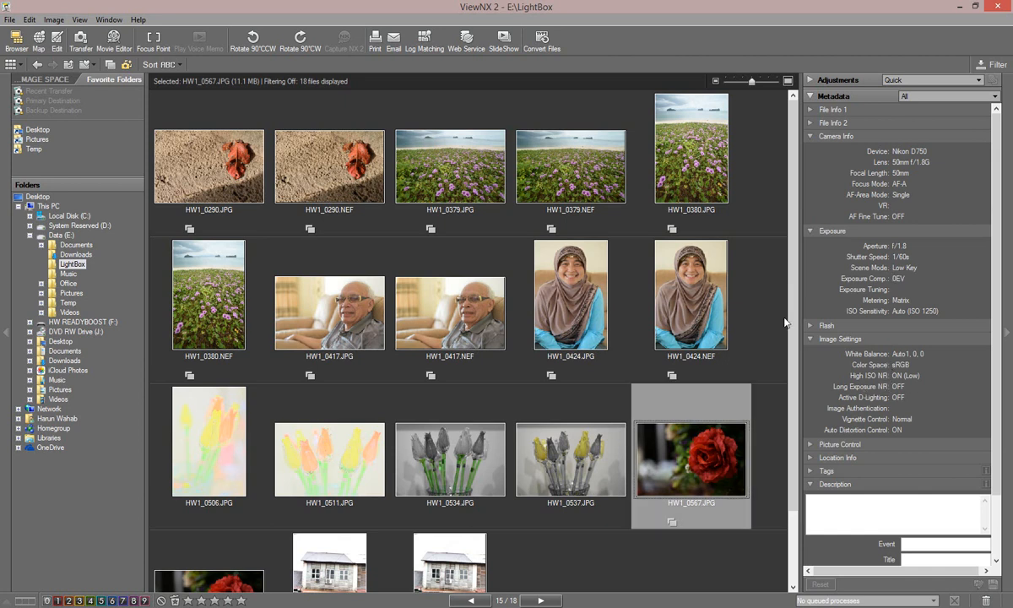
pyautogui.press('Left')
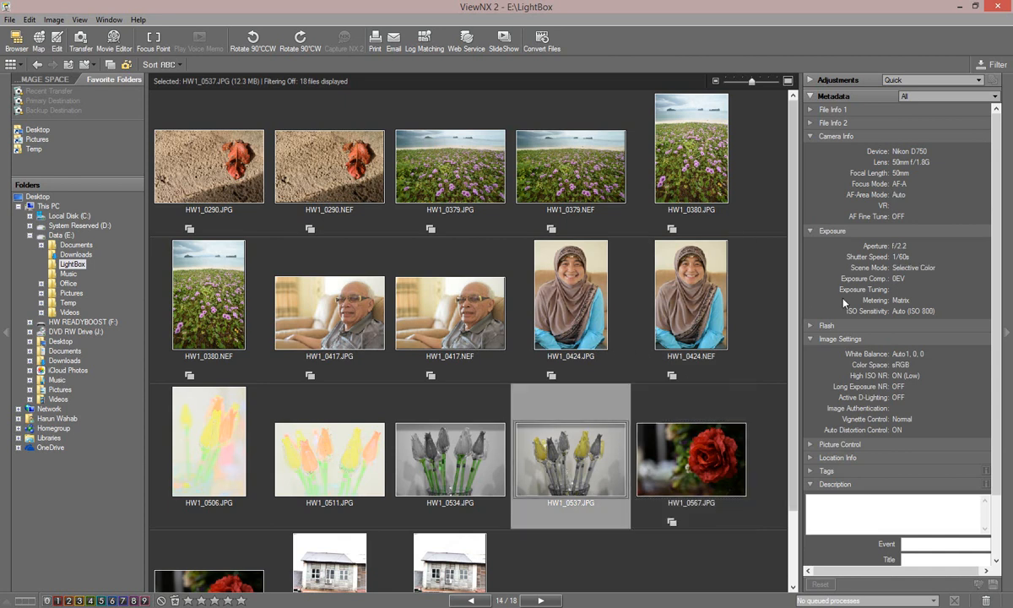
pyautogui.click(350, 471)
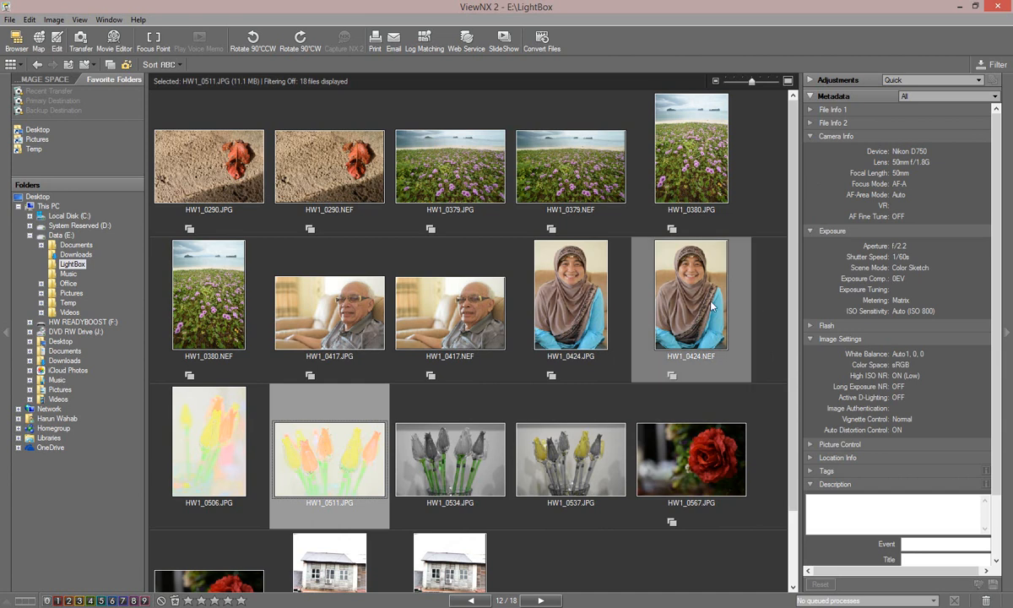
pyautogui.click(422, 163)
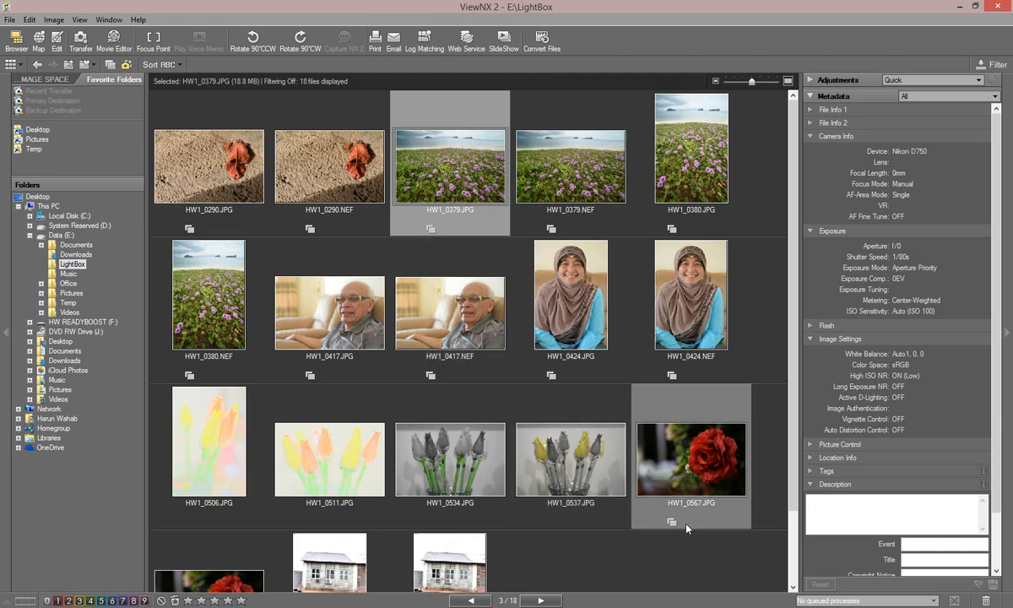
pyautogui.scroll(-2, 788, 355)
pyautogui.scroll(2, 790, 338)
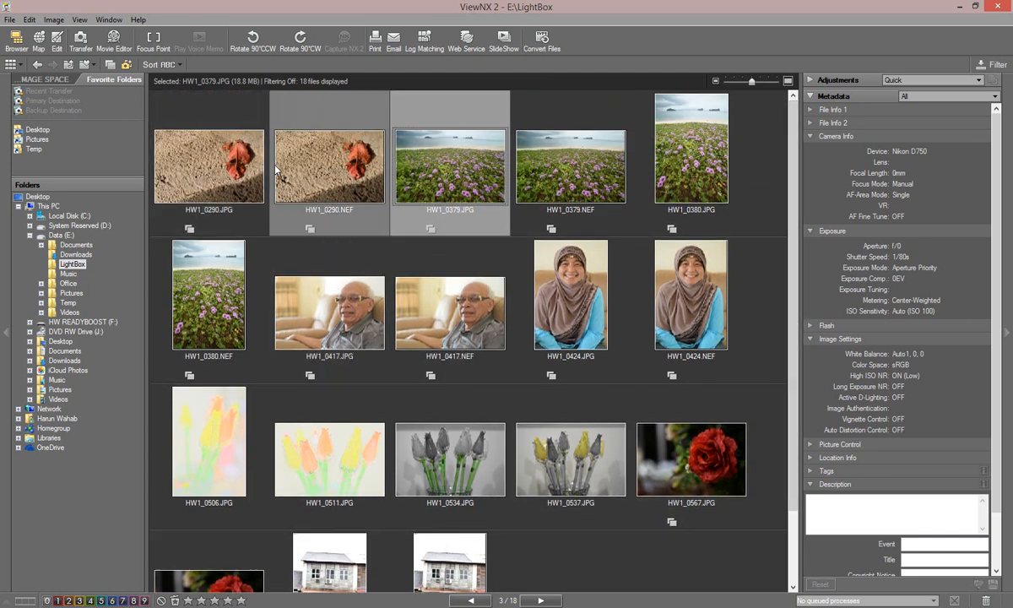
# Apply the Cyan label (5) to all photos in the LightBox folder and clear the selection
pyautogui.click(30, 18)
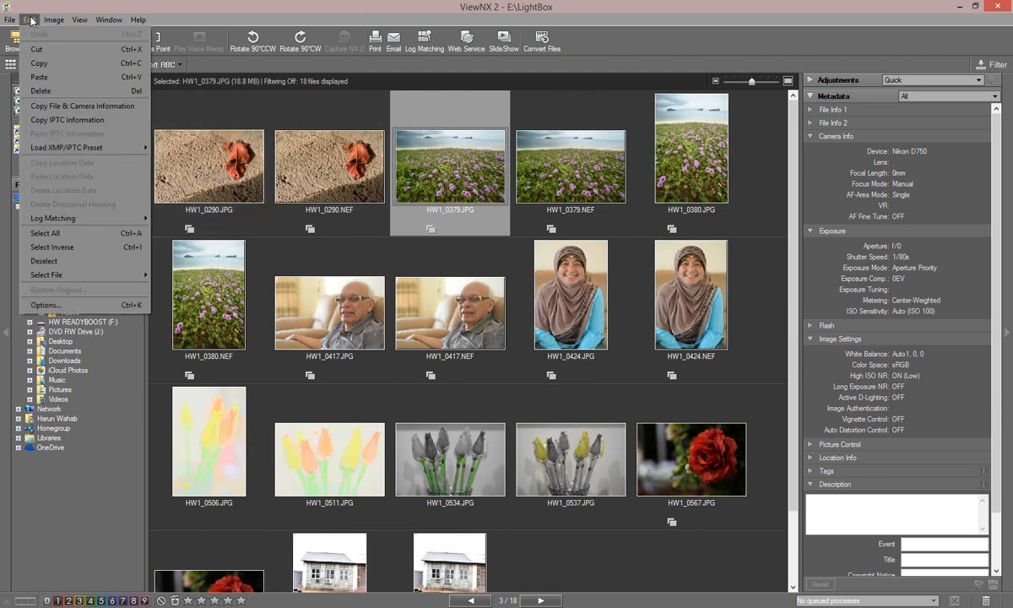
pyautogui.click(45, 233)
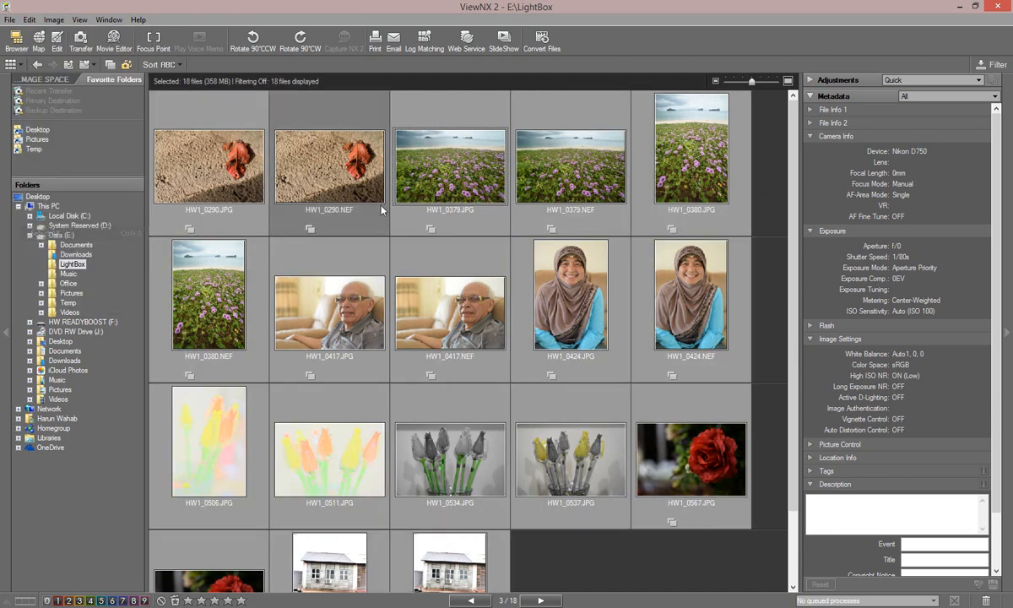
pyautogui.rightClick(458, 186)
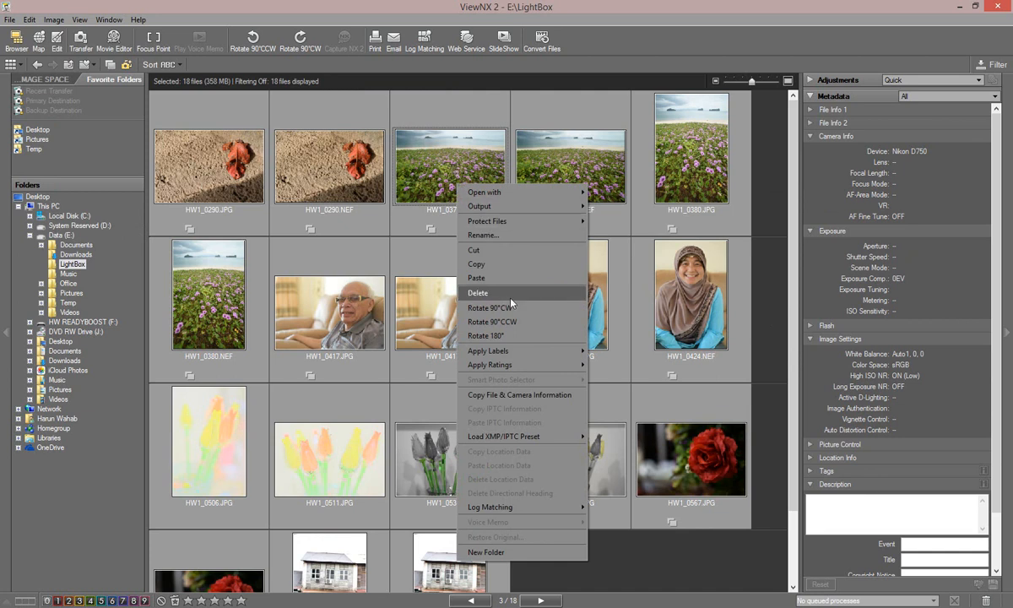
pyautogui.moveTo(515, 351)
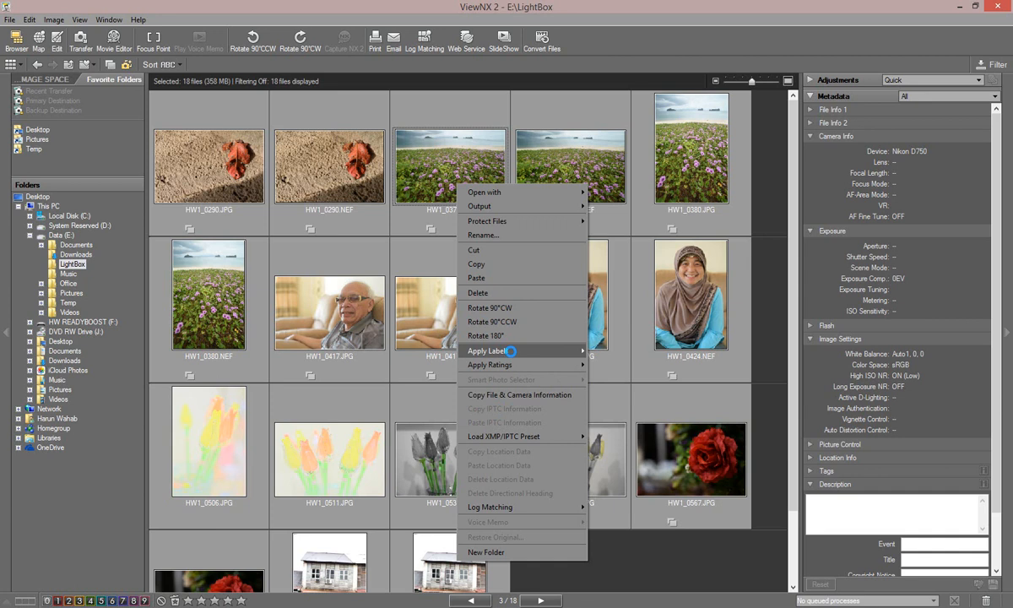
pyautogui.click(635, 419)
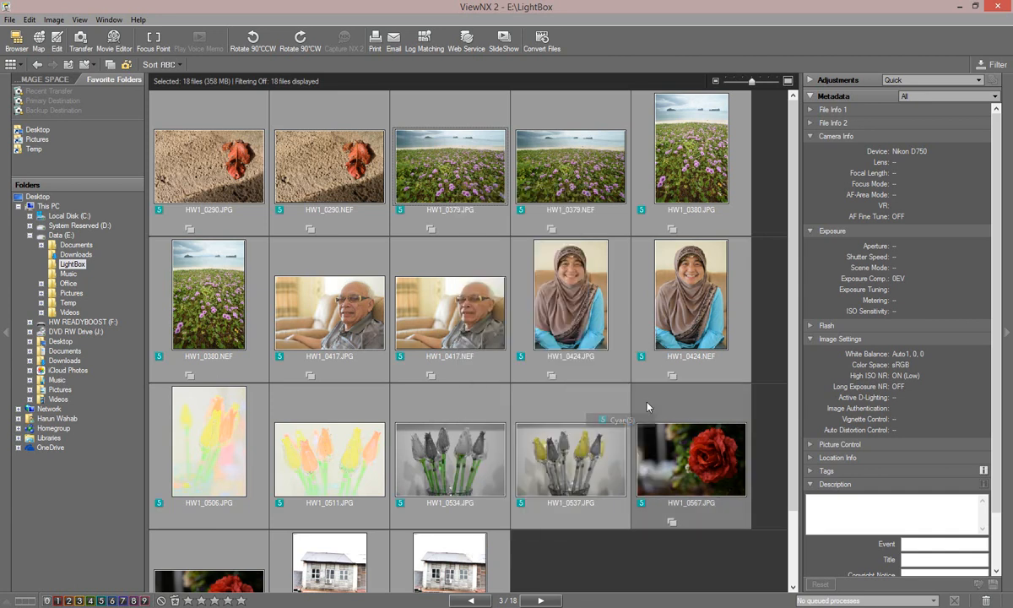
pyautogui.click(771, 267)
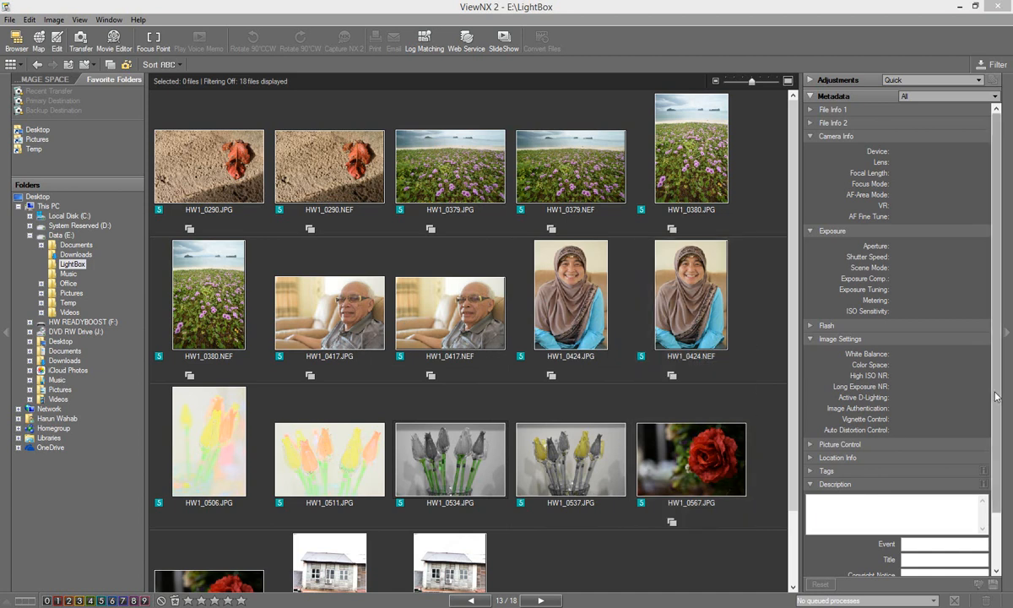
# Select all photos in the LightBox folder and load the photographer's General XMP/IPTC preset onto them
pyautogui.scroll(-2, 937, 447)
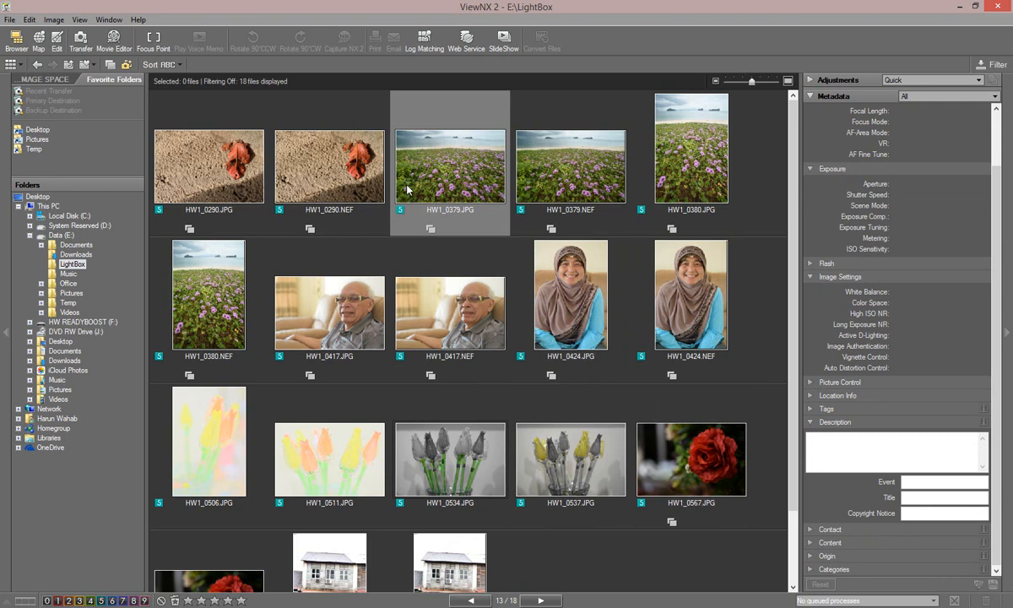
pyautogui.click(30, 19)
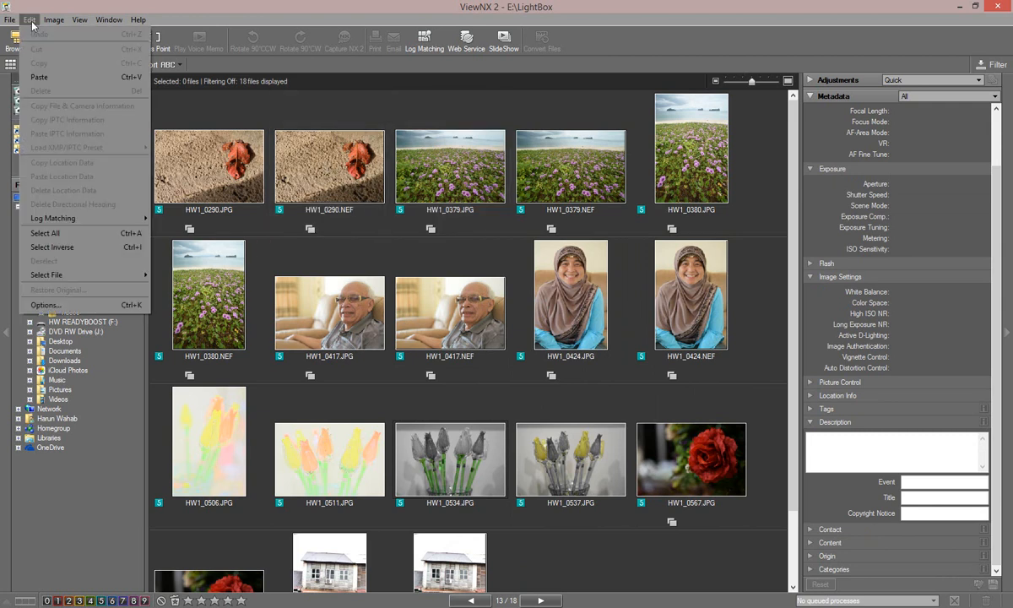
pyautogui.click(88, 233)
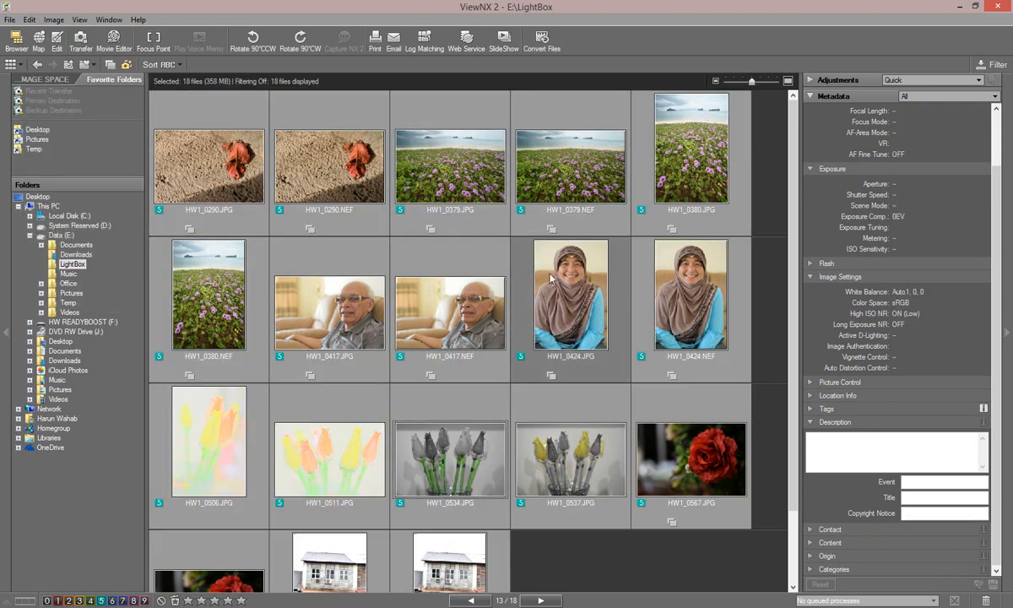
pyautogui.rightClick(579, 193)
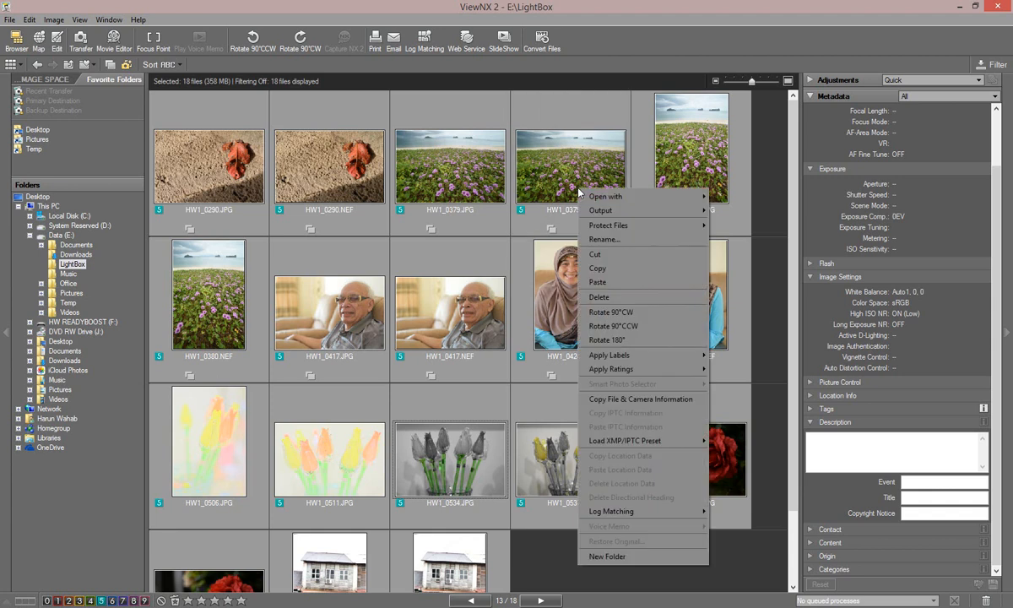
pyautogui.moveTo(665, 446)
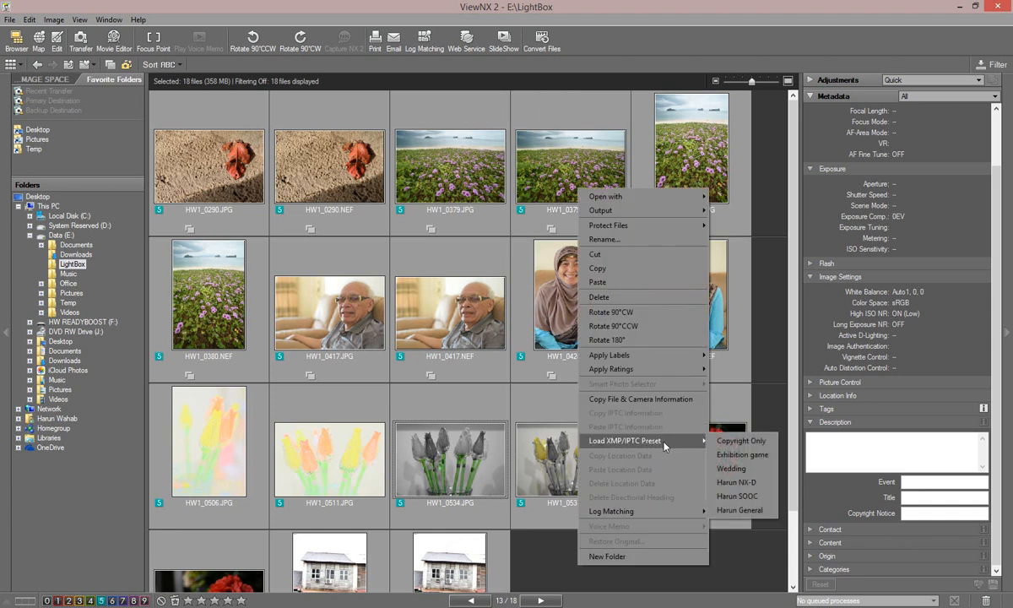
pyautogui.click(764, 510)
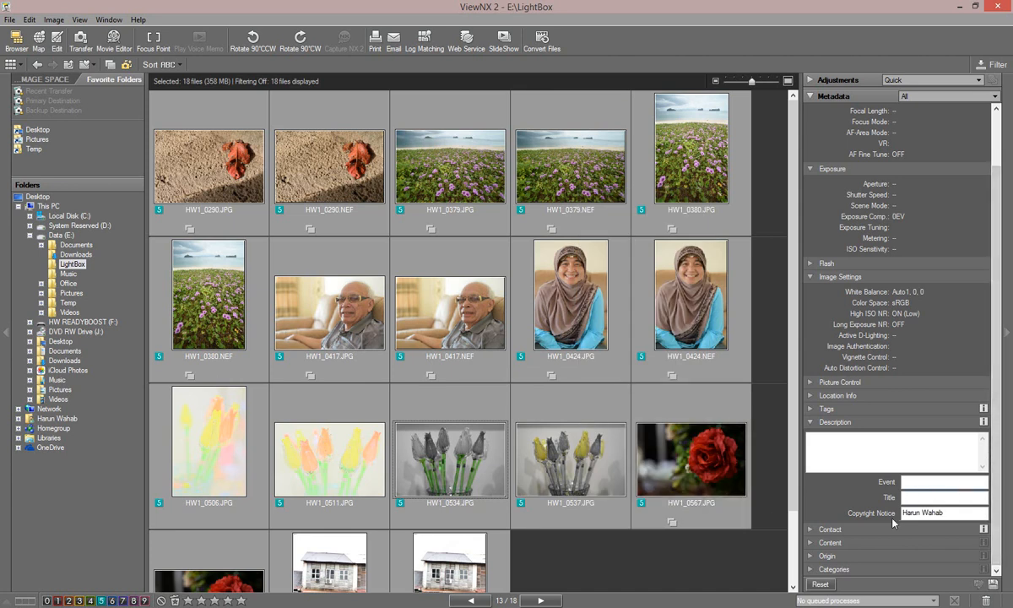
# Examine the Contact fields in the metadata of the selected photos and collapse that section again
pyautogui.click(812, 532)
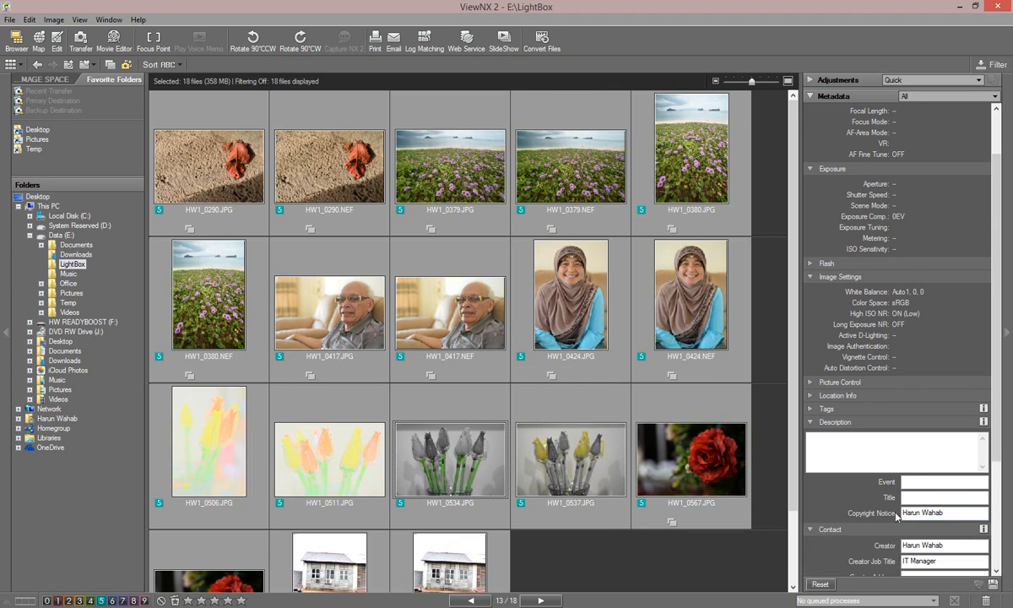
pyautogui.scroll(-3, 1002, 538)
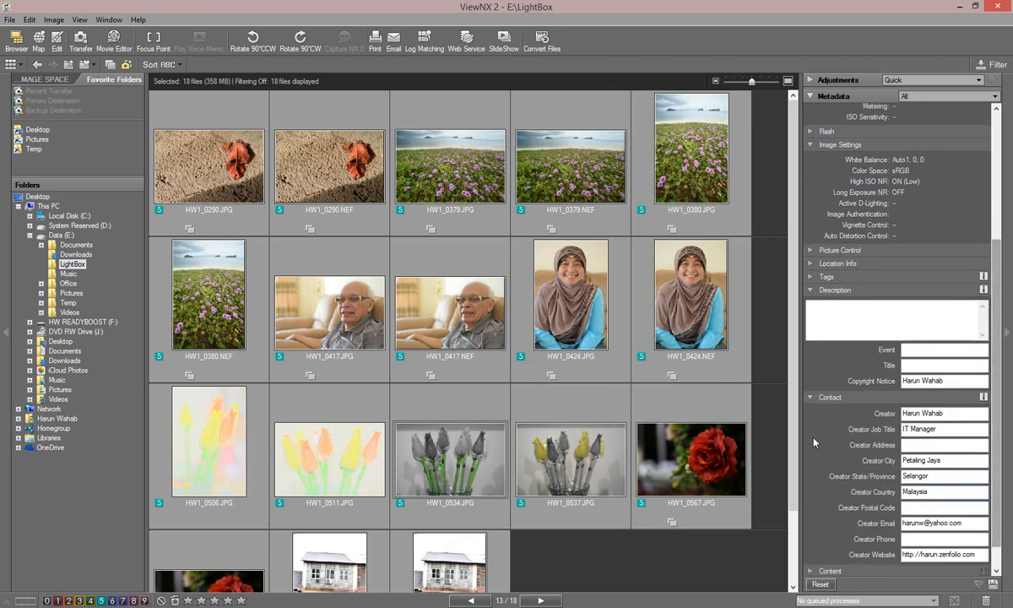
pyautogui.click(810, 401)
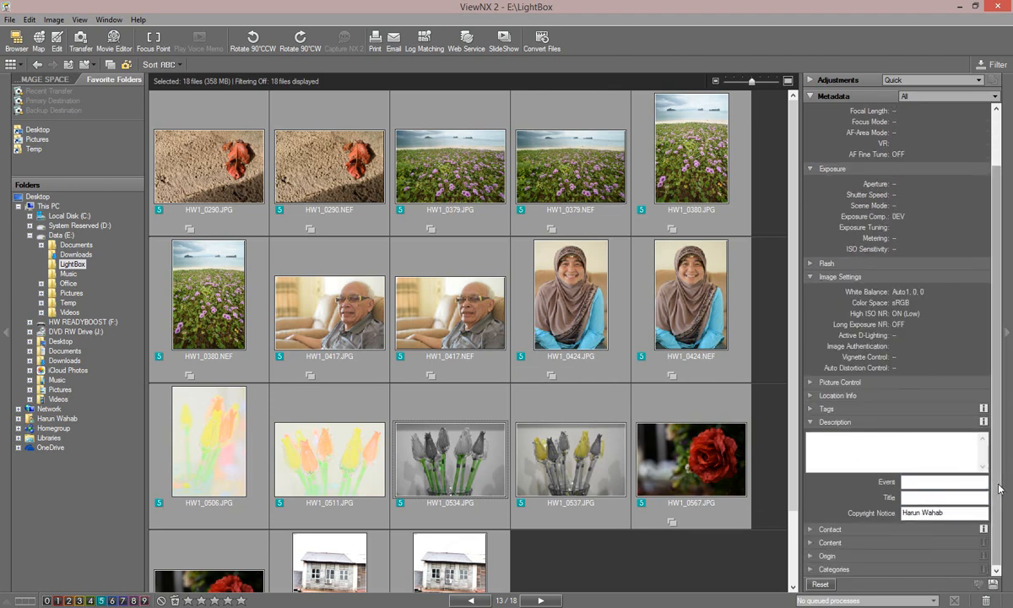
pyautogui.scroll(3, 1000, 459)
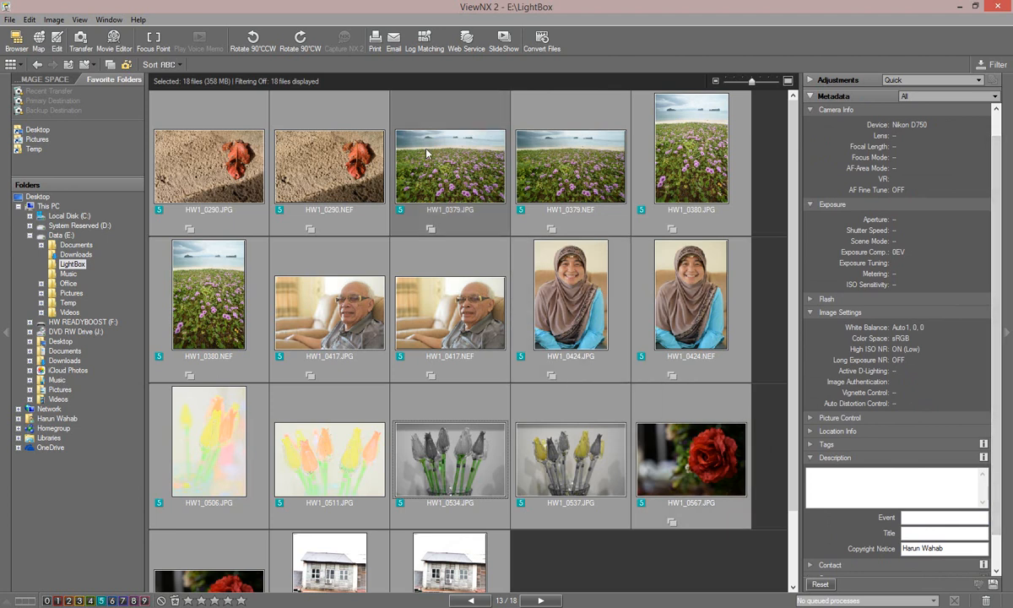
# Review the Description and Contact fields of the photographer's General XMP/IPTC preset in the Options, closing them without changes
pyautogui.click(33, 23)
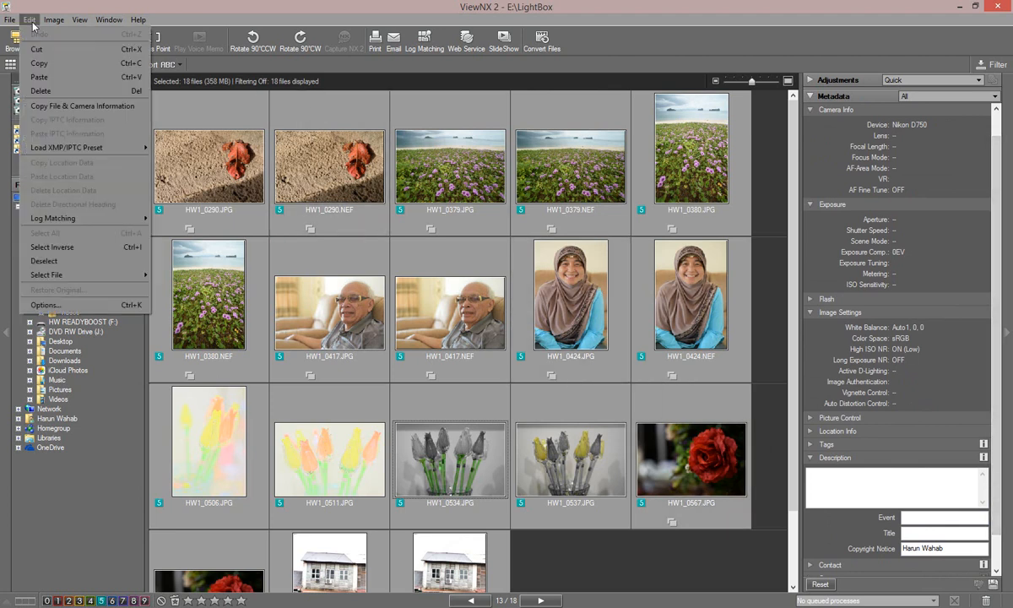
pyautogui.click(75, 304)
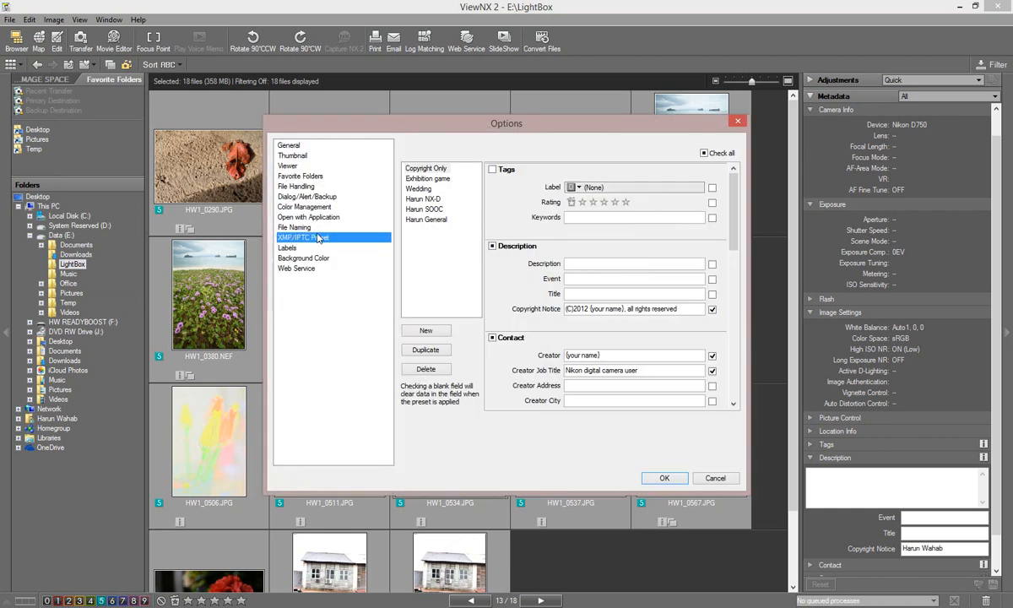
pyautogui.click(419, 219)
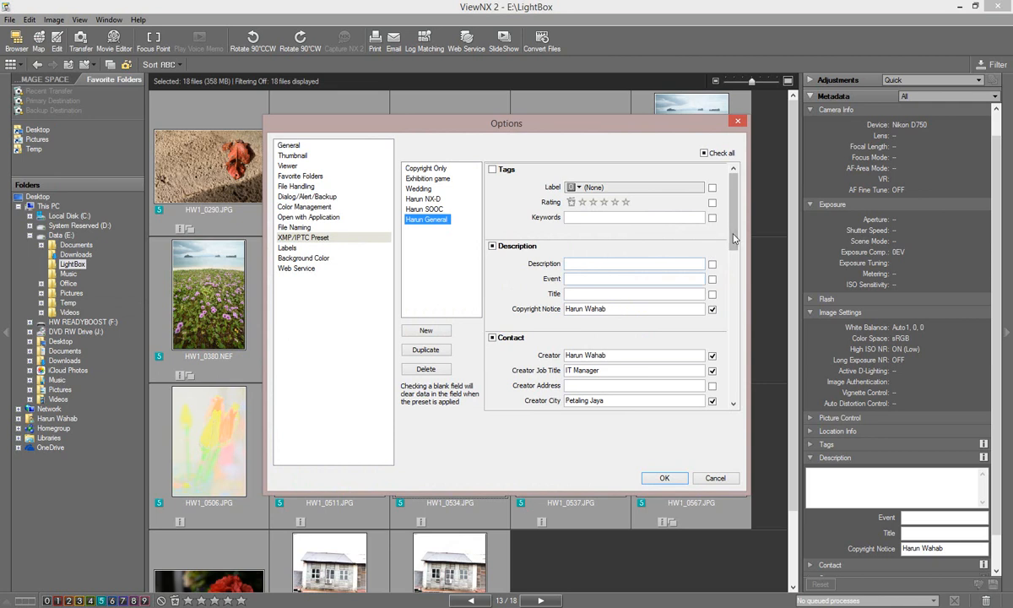
pyautogui.moveTo(734, 241); pyautogui.dragTo(735, 280)
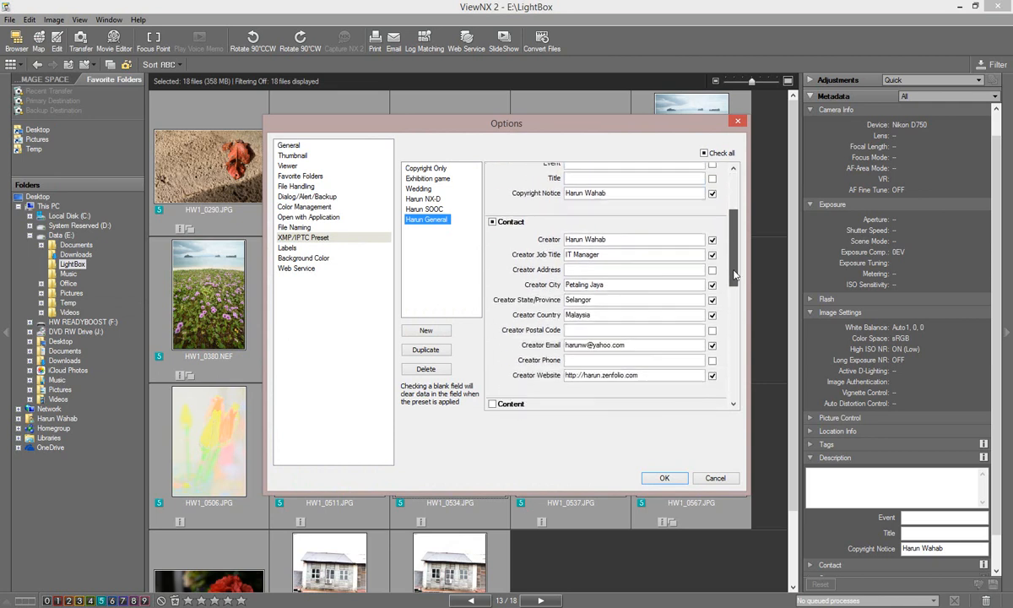
pyautogui.click(710, 478)
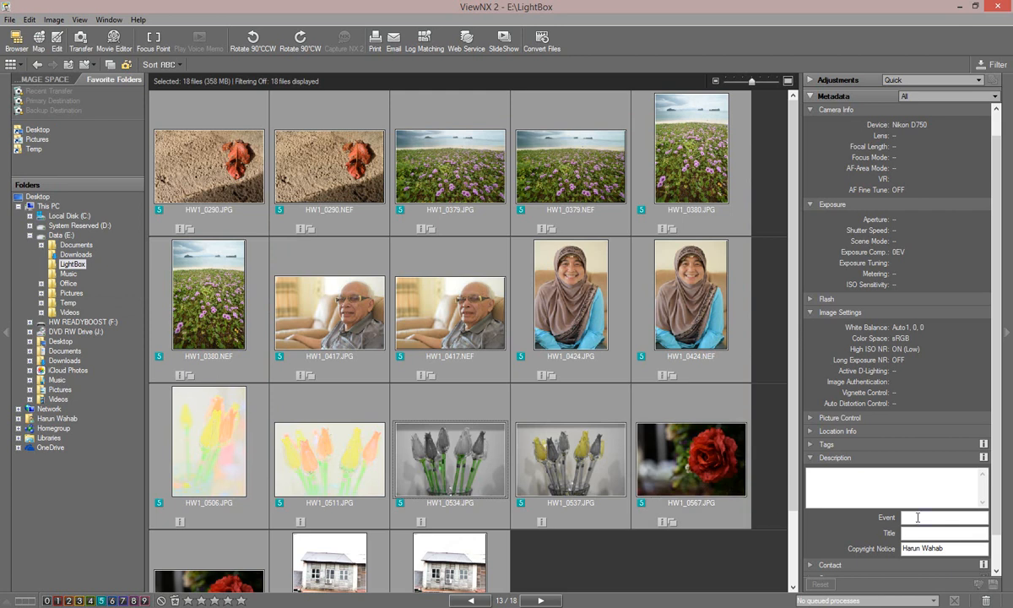
# Set the selected photos' Event to "2014 Holiday" and Title to "Langkawi Island, Malaysia", and check the entries on HW1_0290.JPG
pyautogui.write('2014 Holiday')
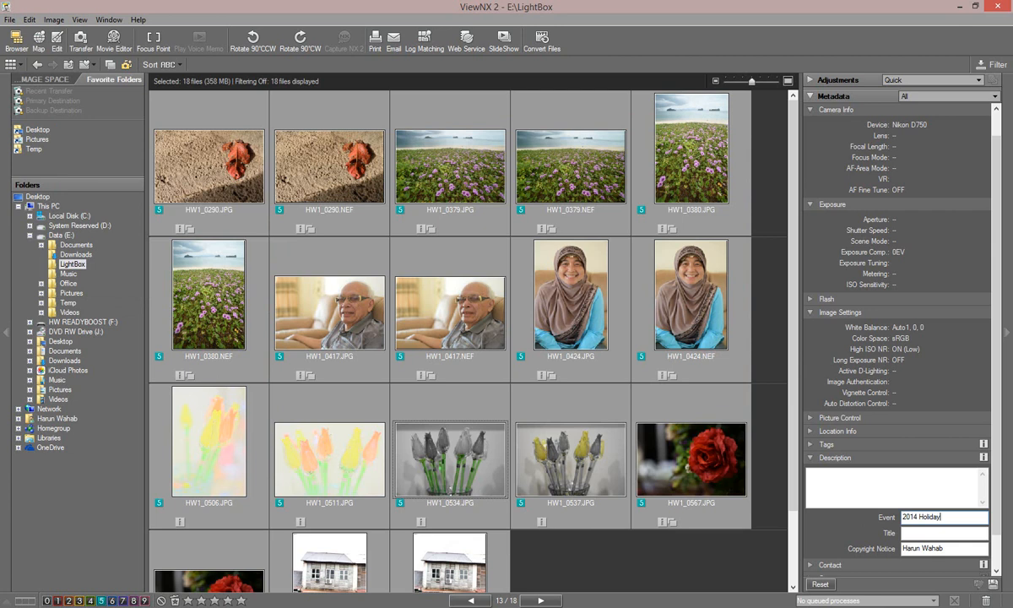
pyautogui.click(929, 528)
pyautogui.write('Langkawi Island, Malaysia')
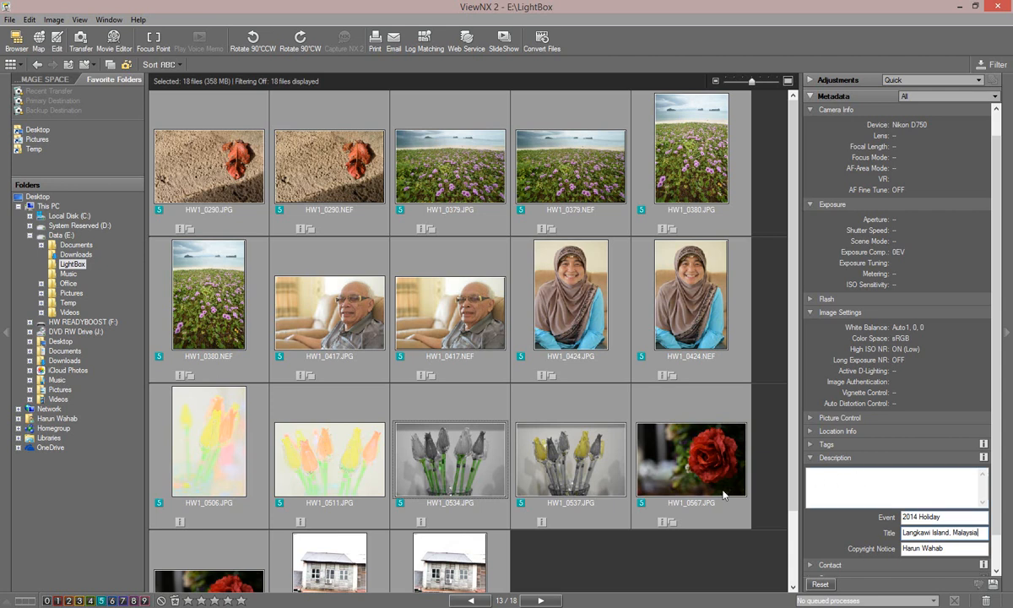
pyautogui.click(583, 562)
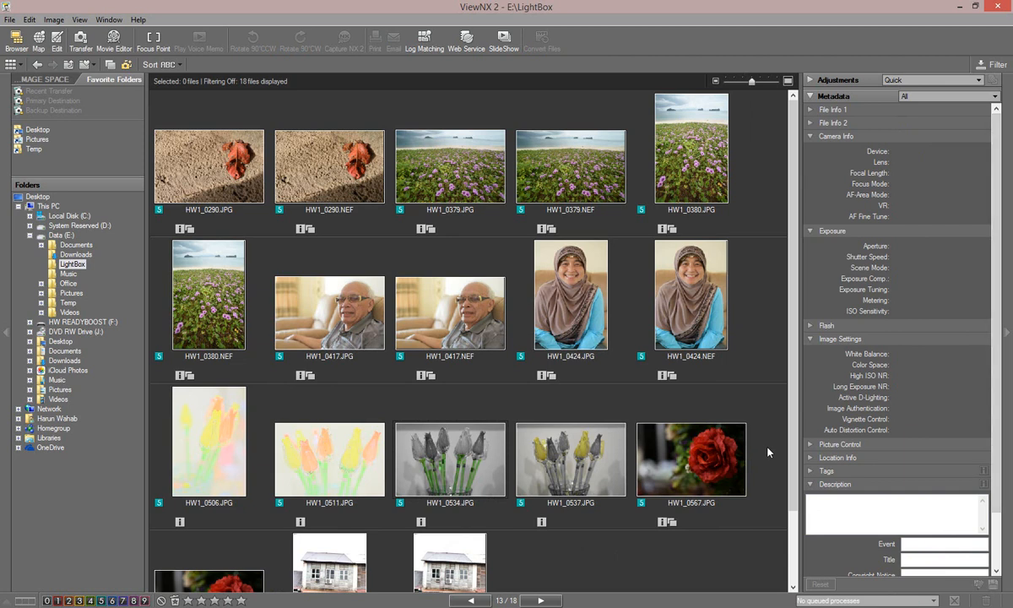
pyautogui.click(221, 172)
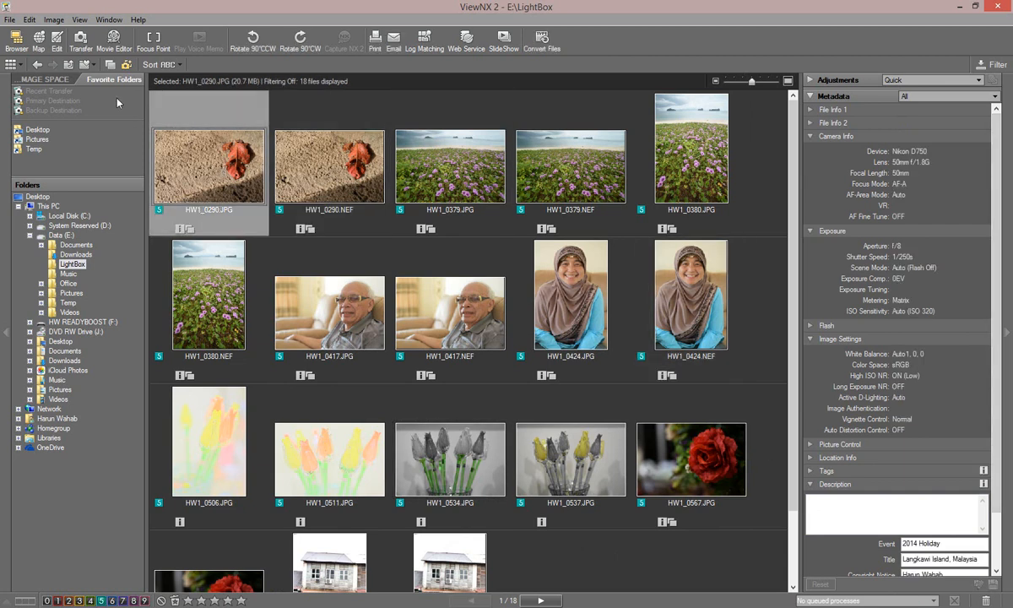
# Select all photos in the LightBox folder with their Location Info expanded, and search the map for "langkawi"
pyautogui.click(29, 20)
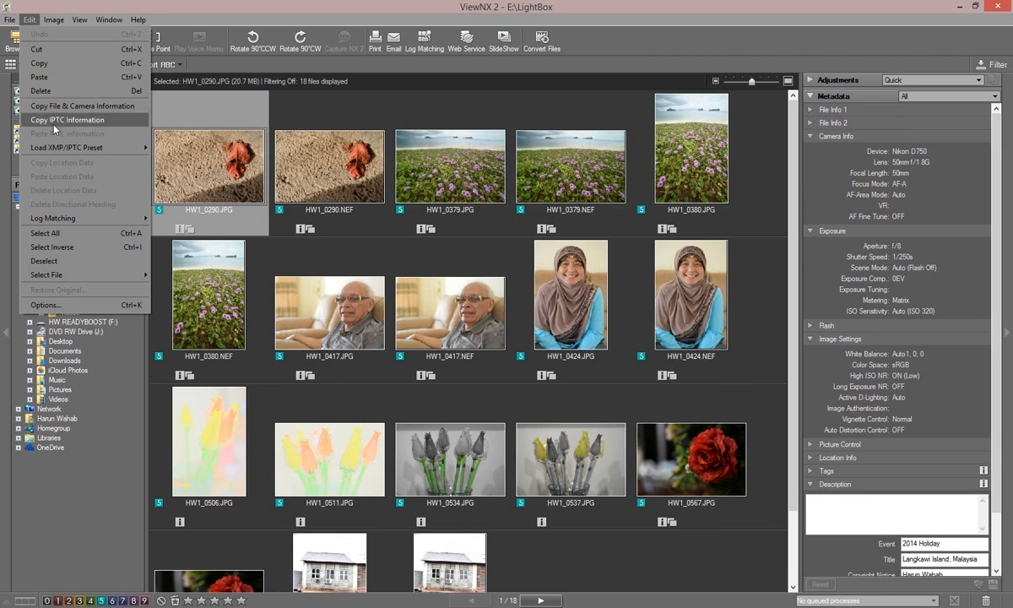
pyautogui.click(67, 234)
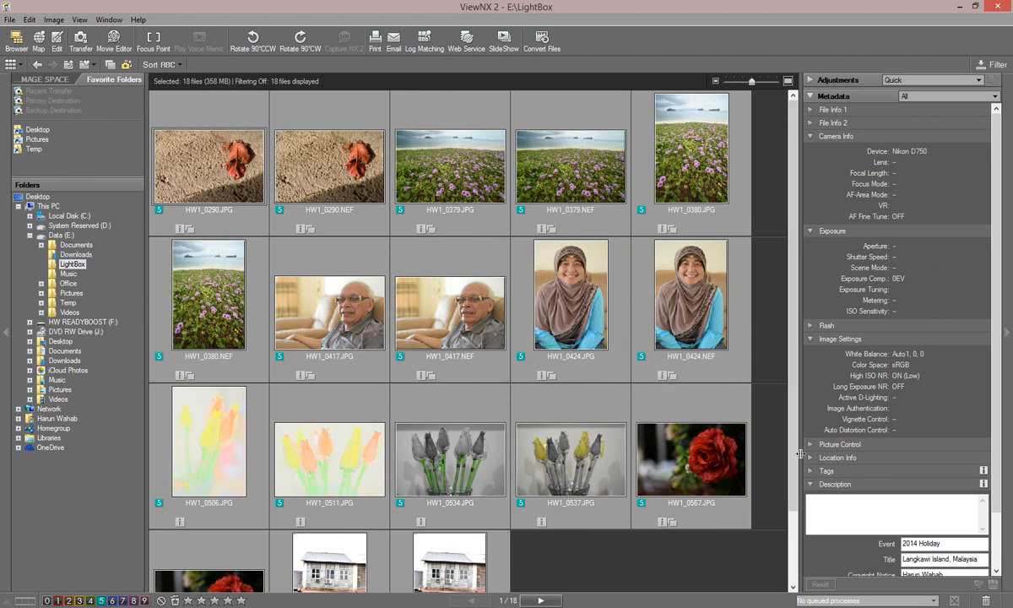
pyautogui.click(832, 458)
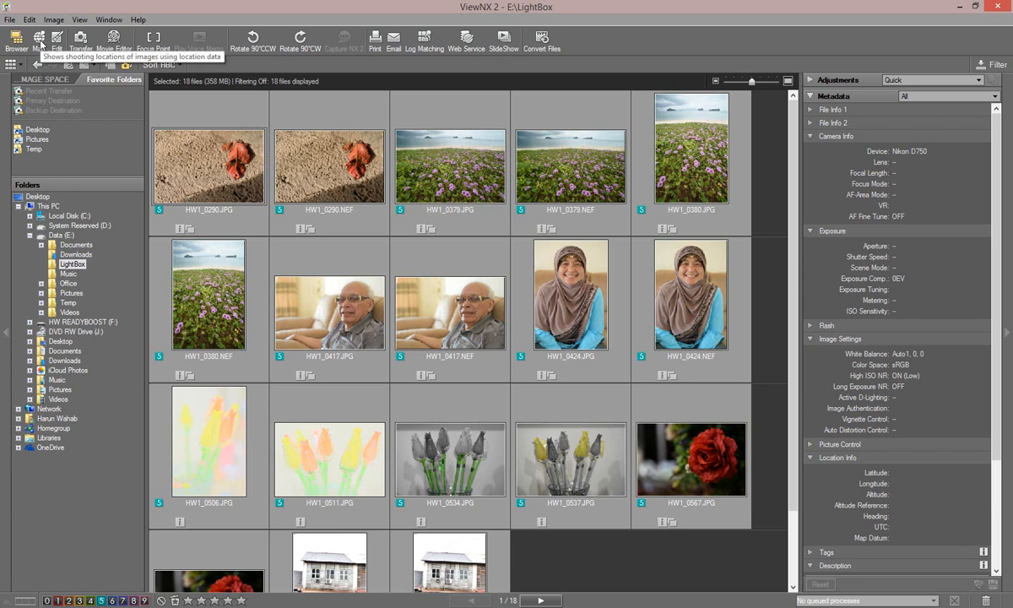
pyautogui.click(40, 43)
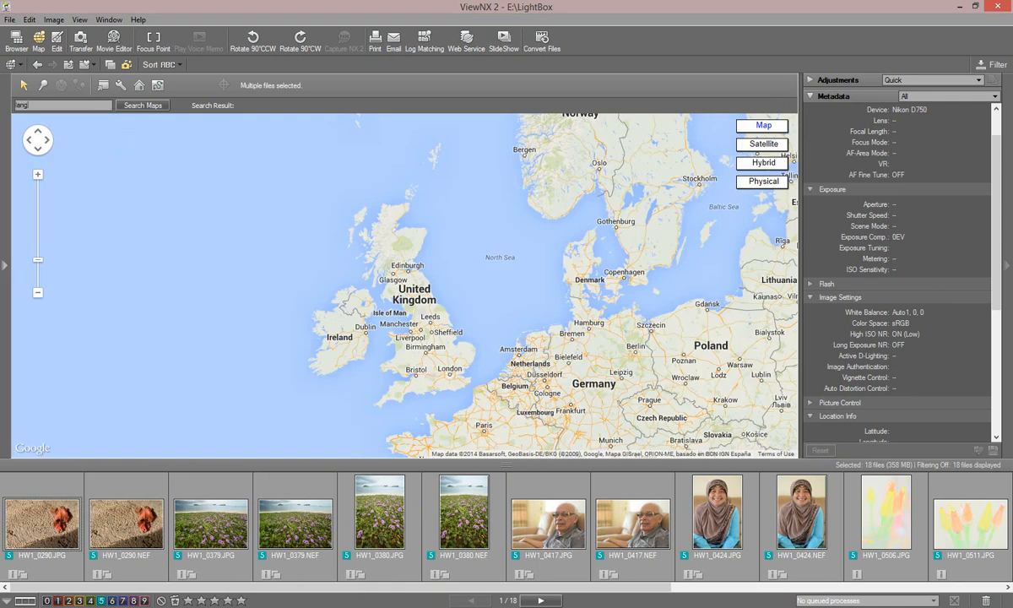
pyautogui.click(157, 105)
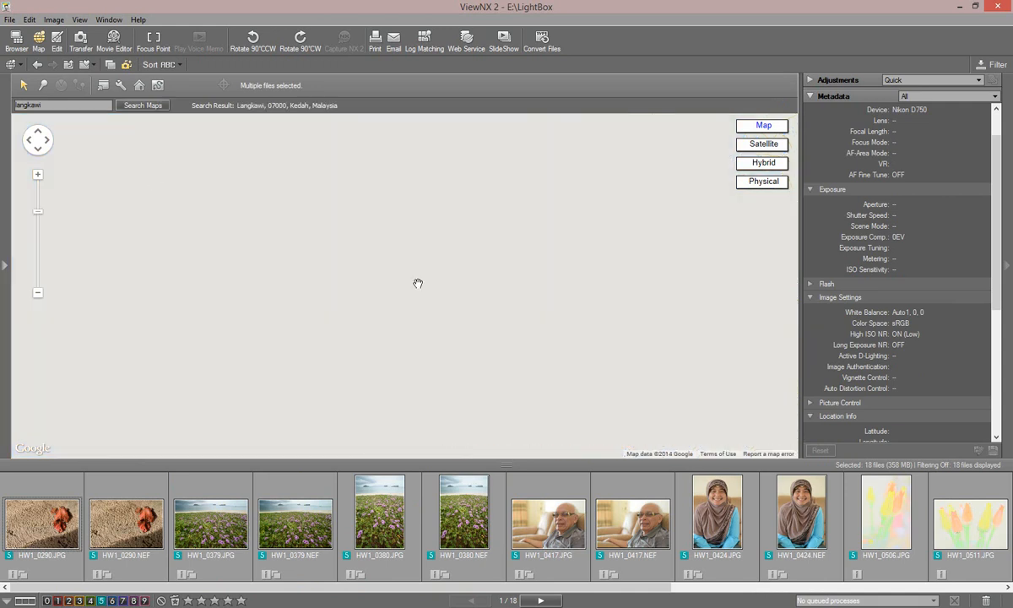
# Geotag the selected photos with a pin beside Scarborough Fish n Chip on Langkawi's north coast and save the location to the files
pyautogui.scroll(-2, 323, 357)
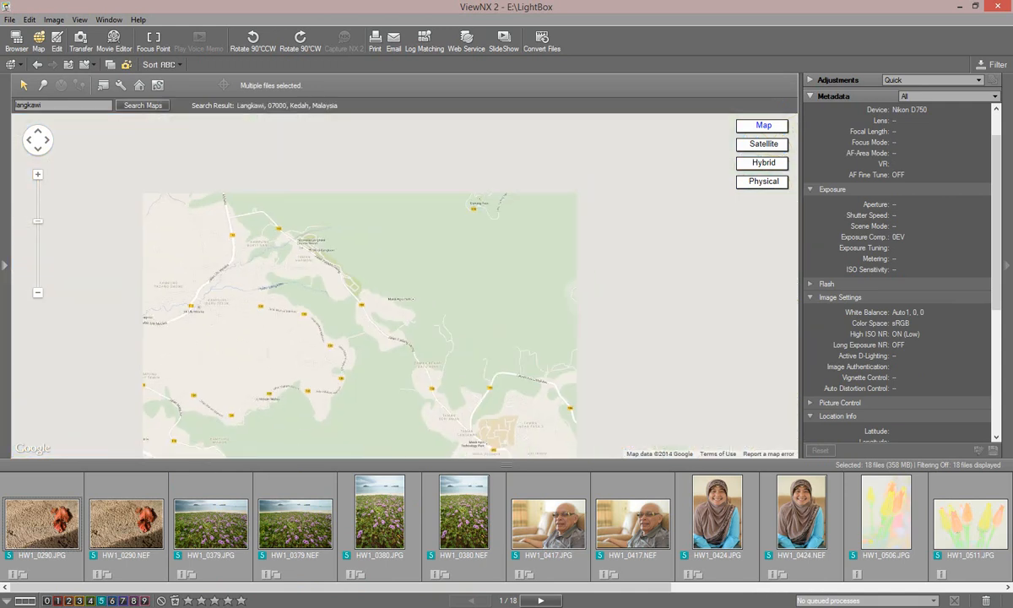
pyautogui.scroll(-1, 392, 341)
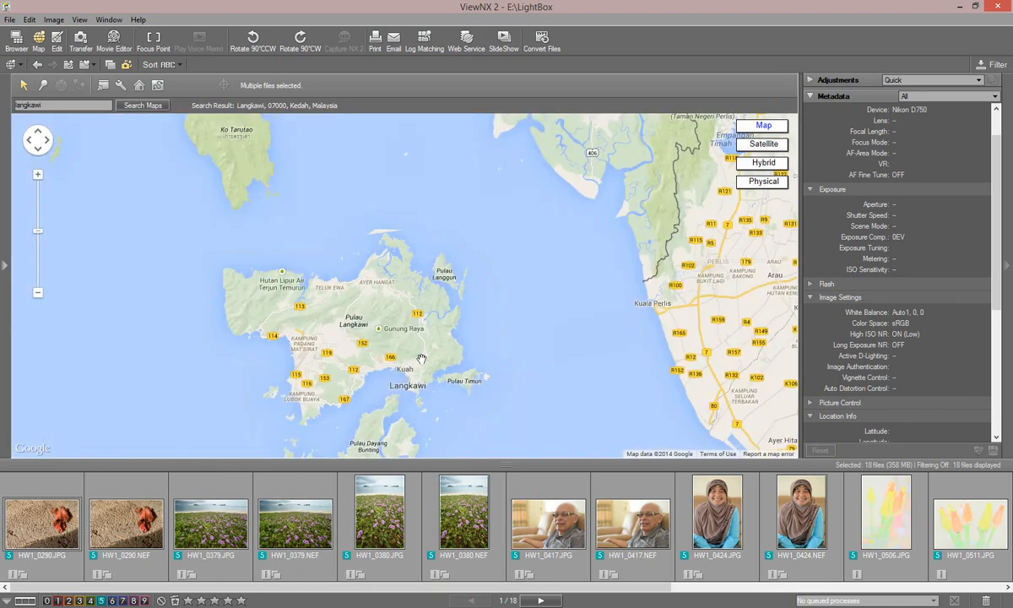
pyautogui.scroll(-1, 334, 382)
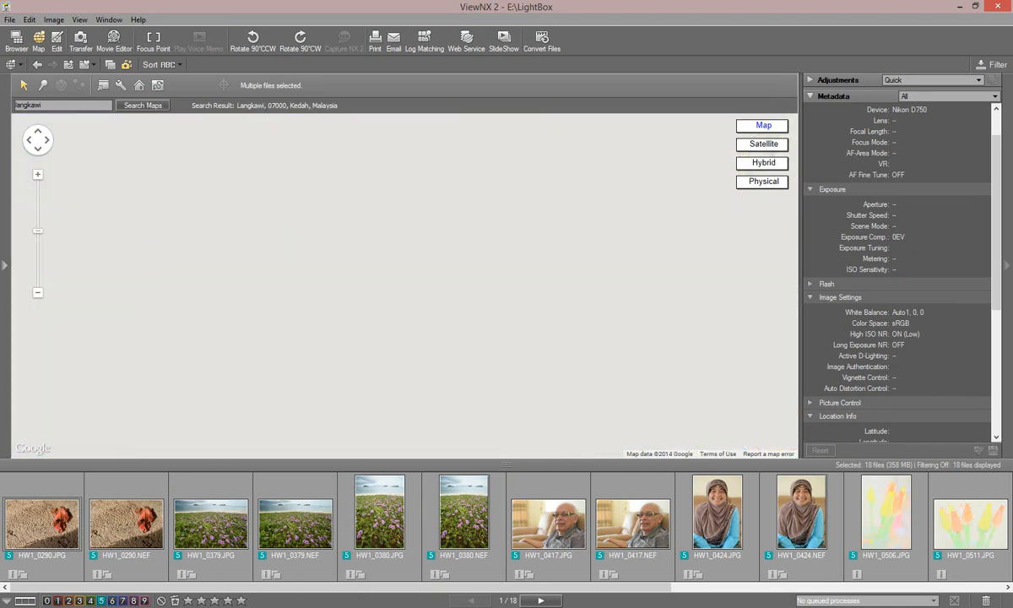
pyautogui.scroll(1, 334, 377)
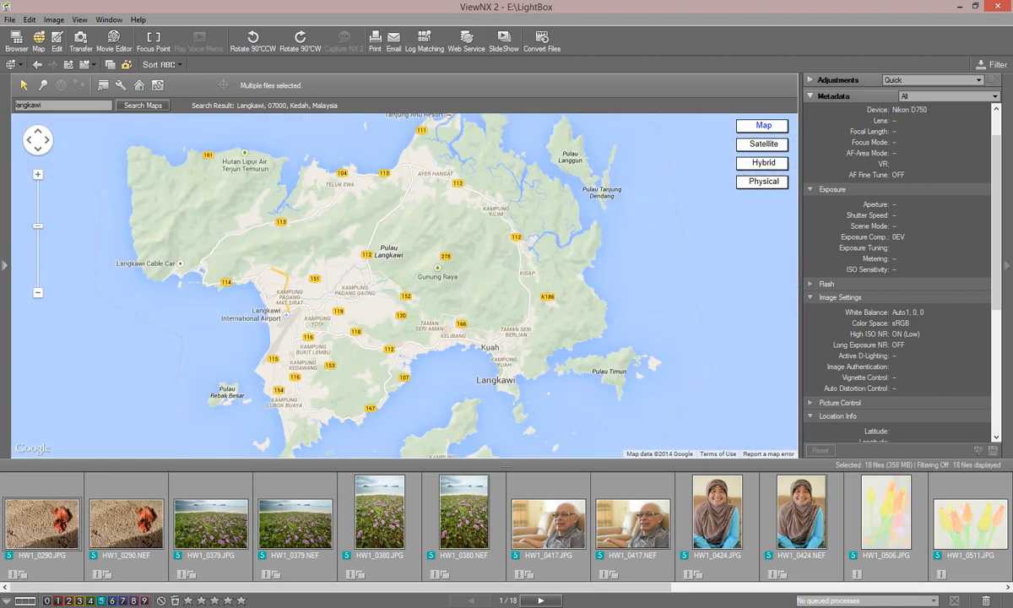
pyautogui.moveTo(428, 229); pyautogui.dragTo(391, 362)
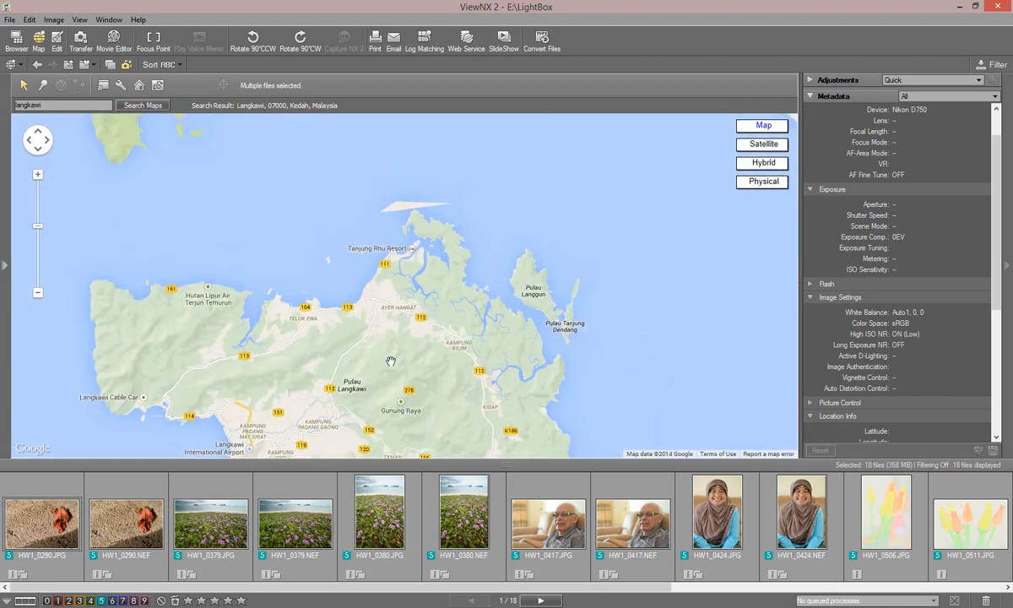
pyautogui.scroll(1, 377, 310)
pyautogui.scroll(1, 377, 310)
pyautogui.moveTo(407, 233); pyautogui.dragTo(375, 395)
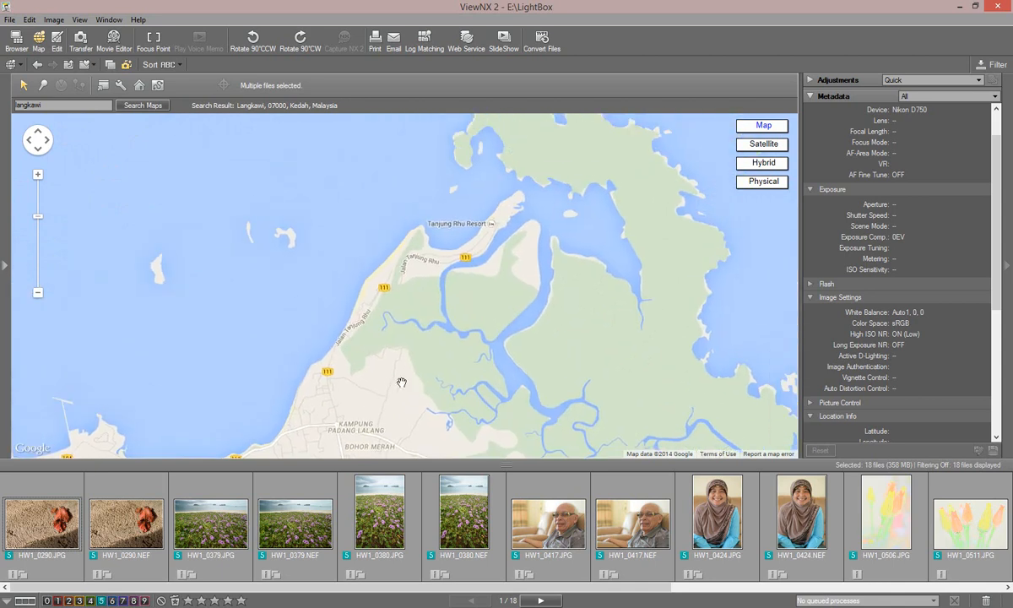
pyautogui.scroll(1, 402, 383)
pyautogui.moveTo(337, 289); pyautogui.dragTo(463, 237)
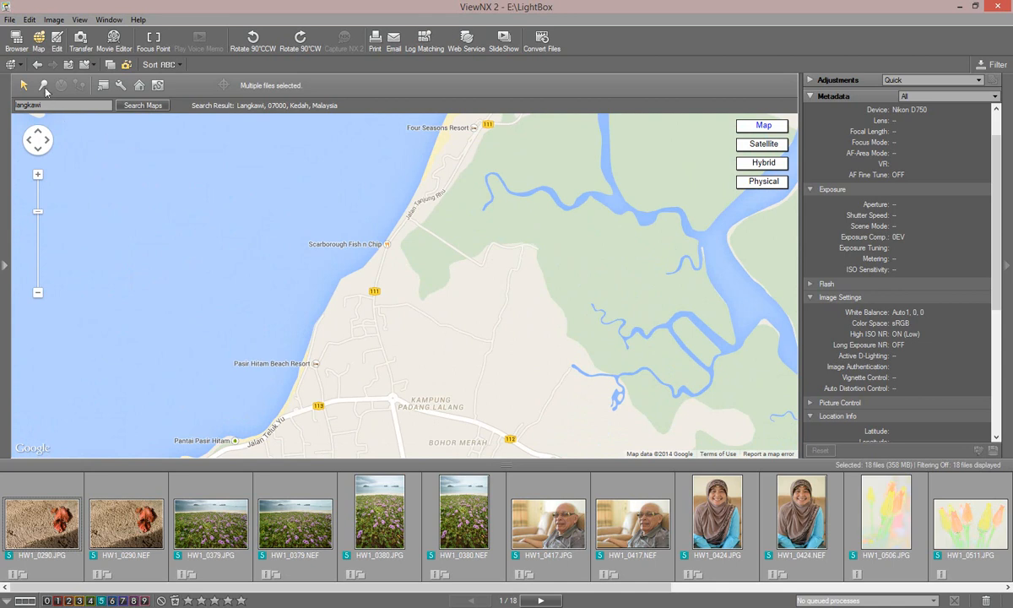
pyautogui.click(43, 85)
pyautogui.click(381, 255)
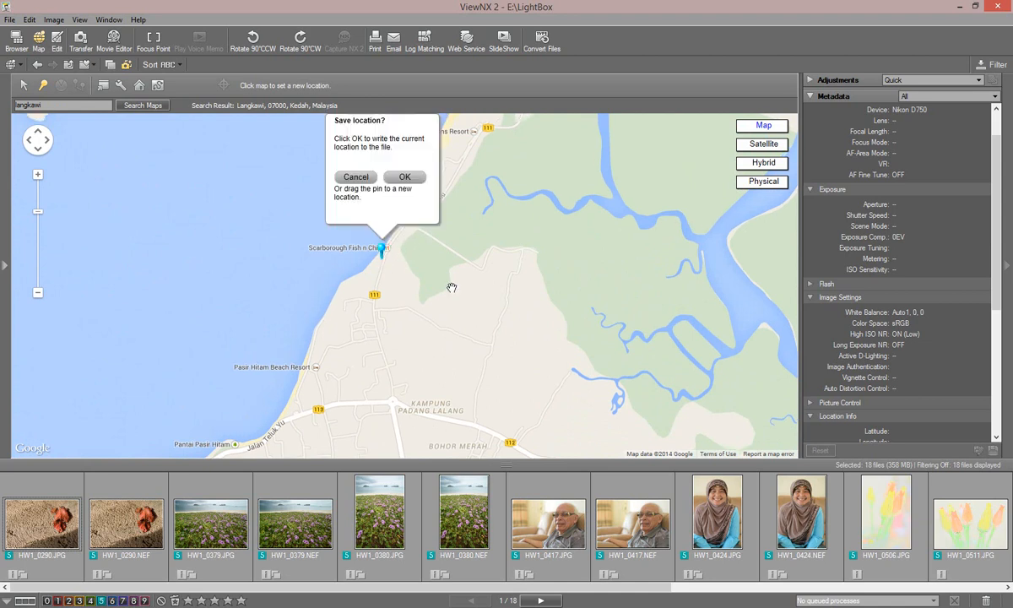
pyautogui.click(405, 177)
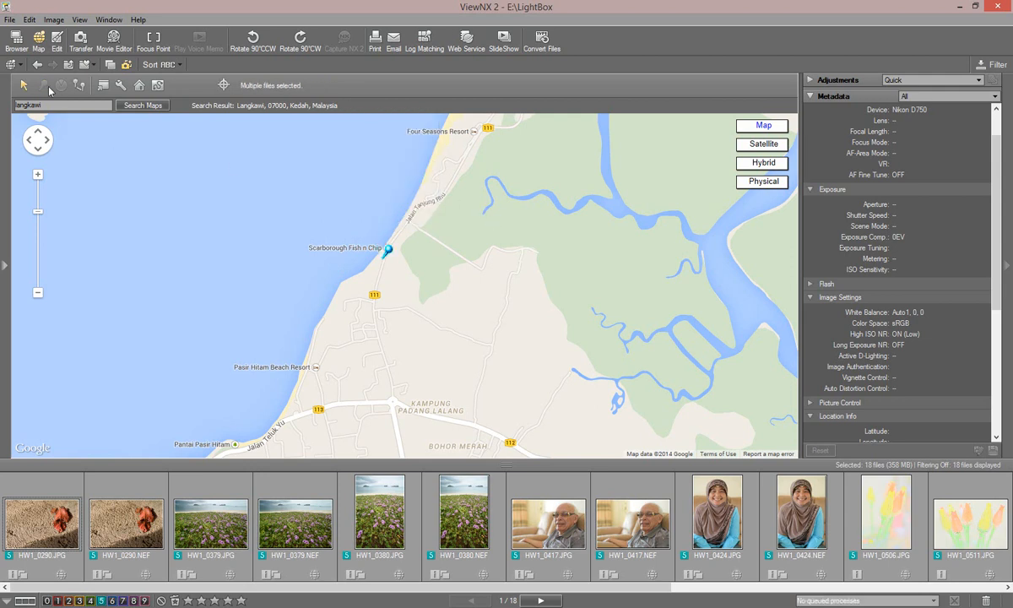
# Return to the thumbnail browser and check the Location Info of HW1_0424.JPG, collapsing that section and deselecting the photo
pyautogui.click(16, 40)
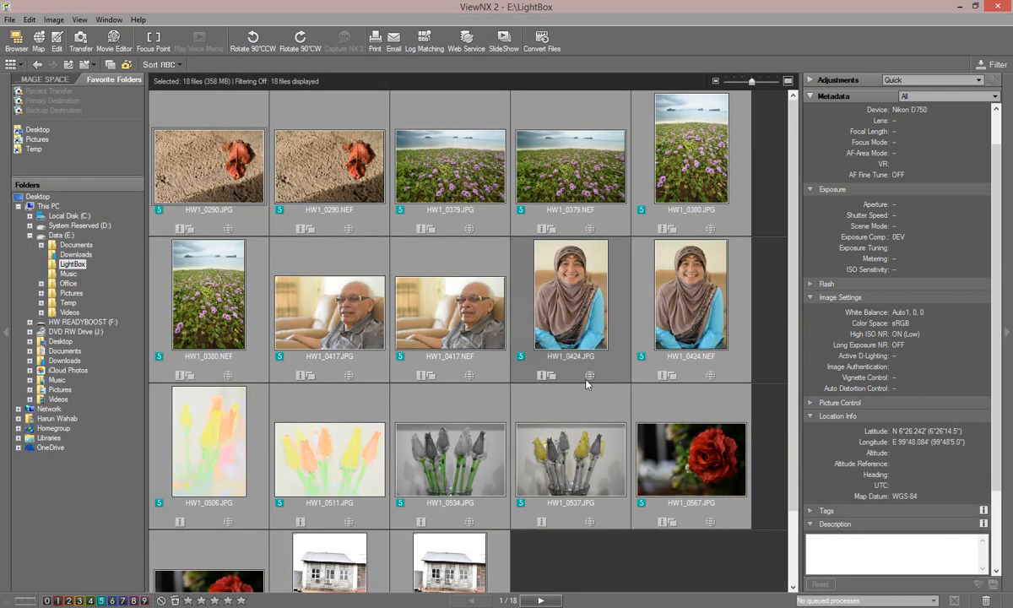
pyautogui.click(665, 564)
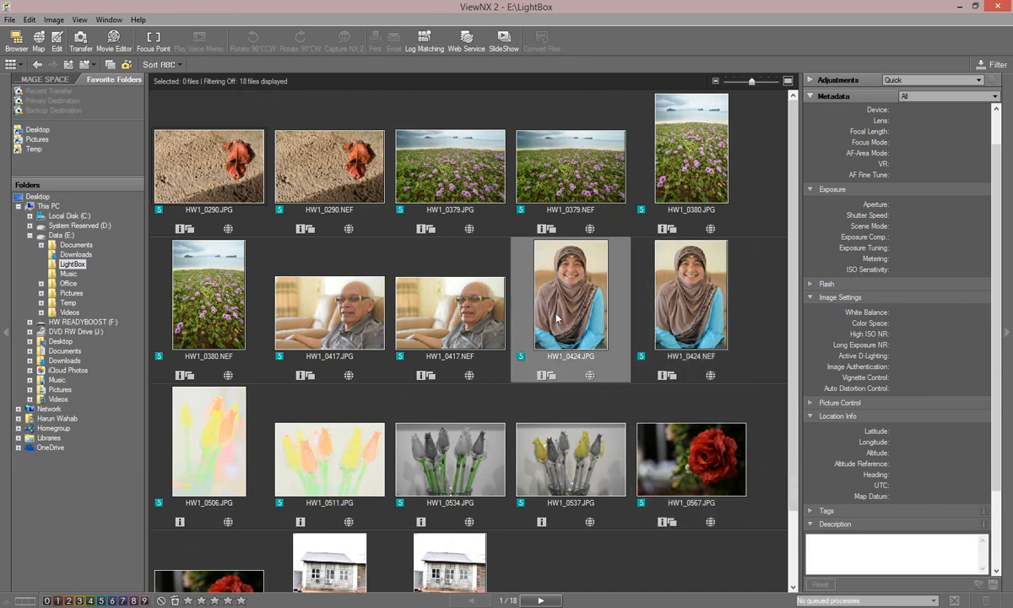
pyautogui.click(525, 298)
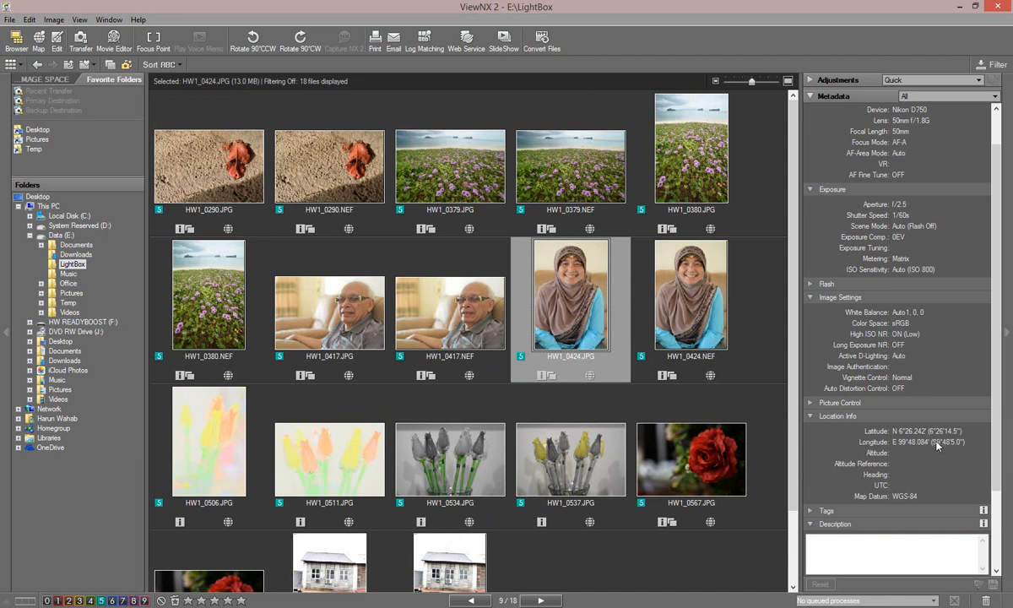
pyautogui.moveTo(794, 505)
pyautogui.mouseDown()
pyautogui.moveTo(795, 547)
pyautogui.moveTo(795, 494)
pyautogui.mouseUp()
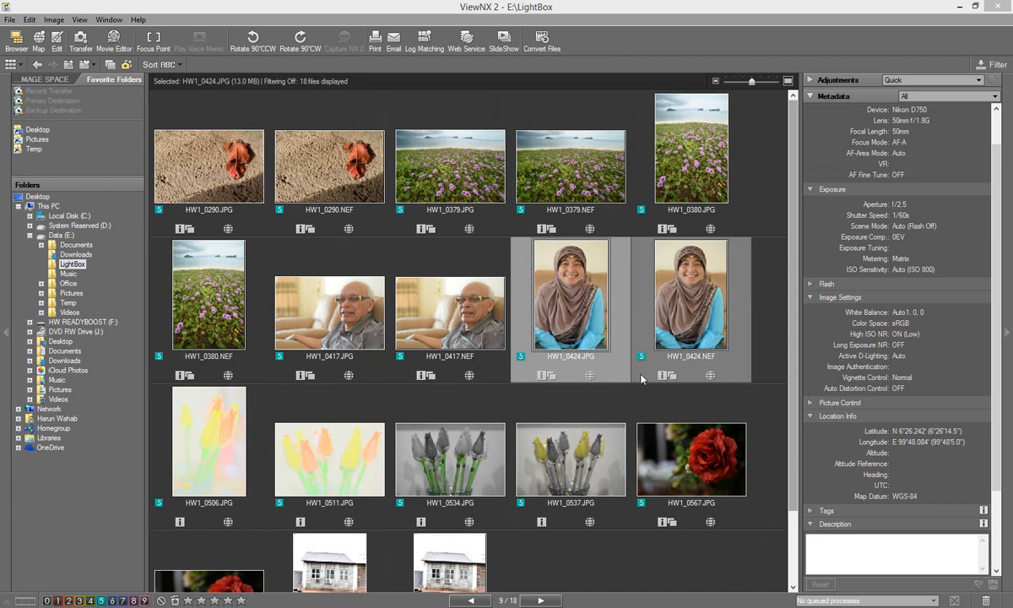
pyautogui.click(812, 418)
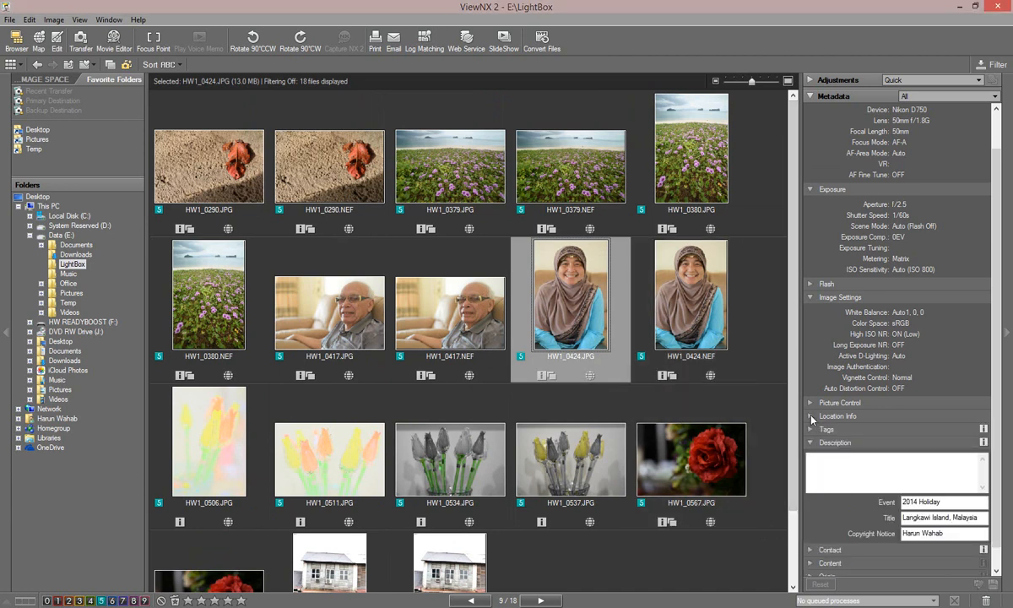
pyautogui.click(722, 561)
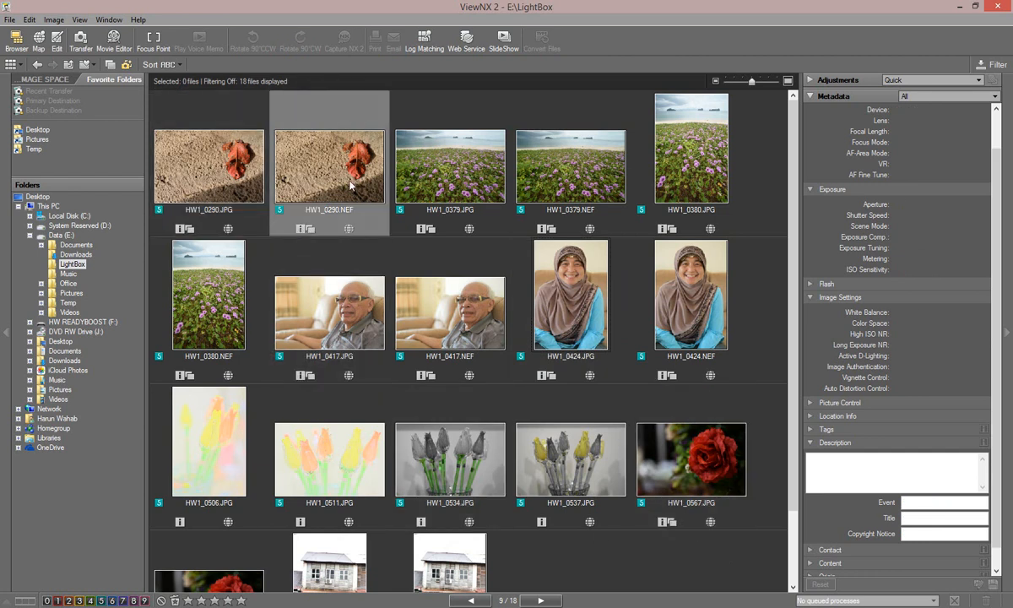
# Open HW1_0290.JPG in Image Viewer mode and assign label 6 to it together with HW1_0290.NEF
pyautogui.click(215, 186)
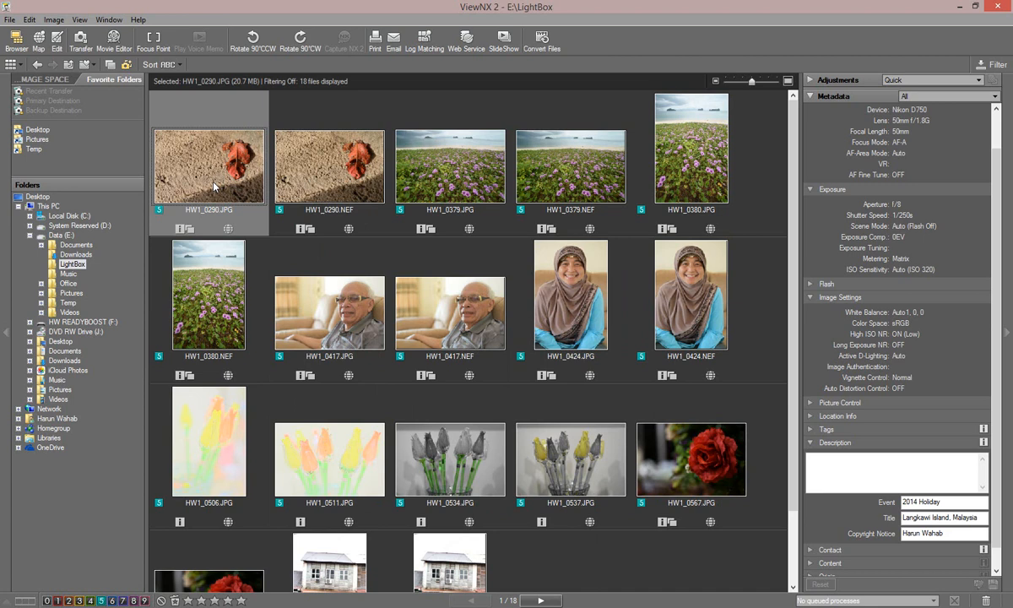
pyautogui.click(21, 66)
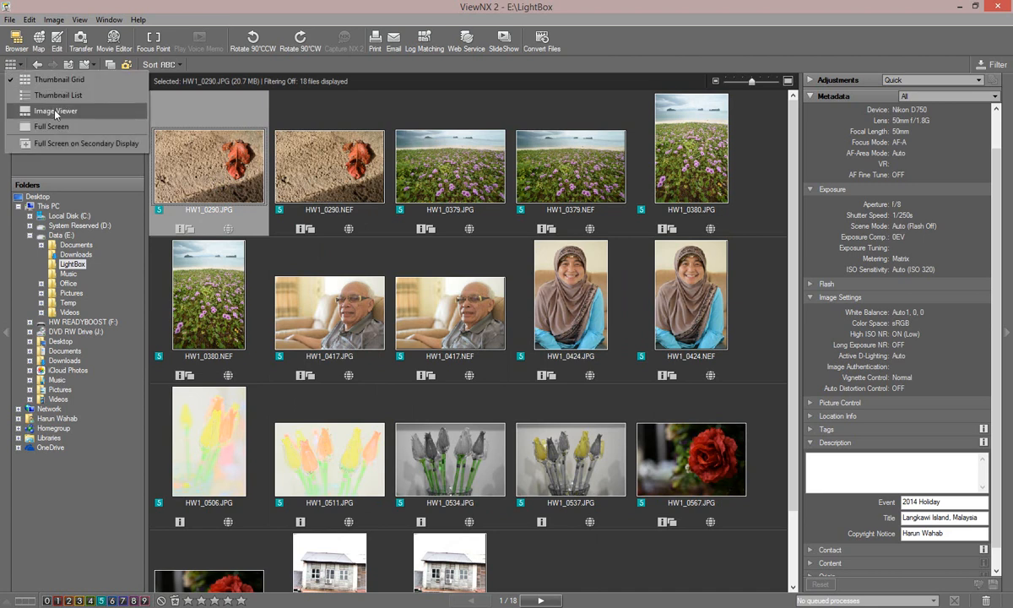
pyautogui.click(57, 114)
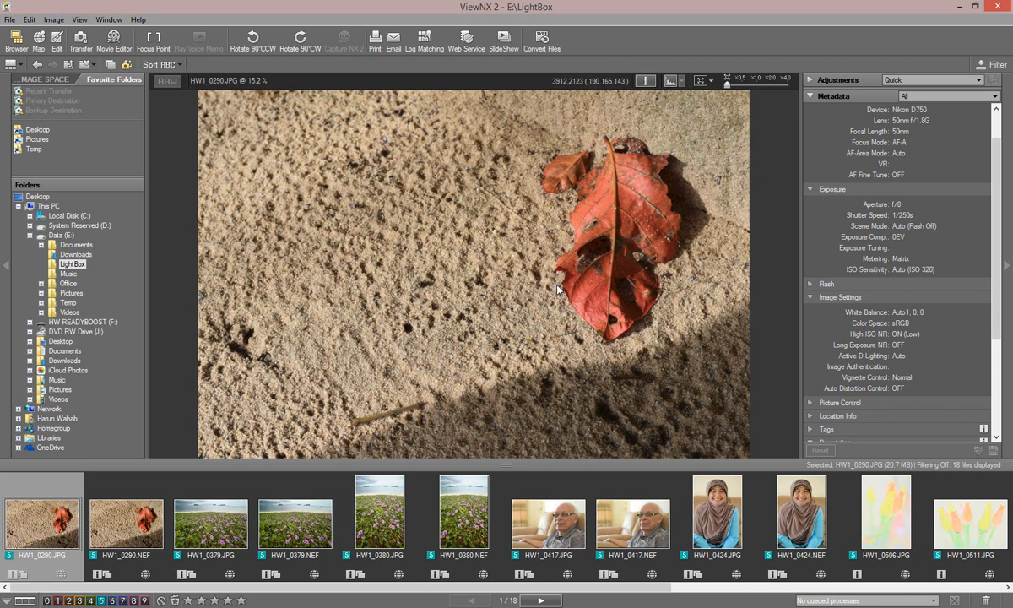
pyautogui.keyDown('ctrl'); pyautogui.click(121, 496); pyautogui.keyUp('ctrl')
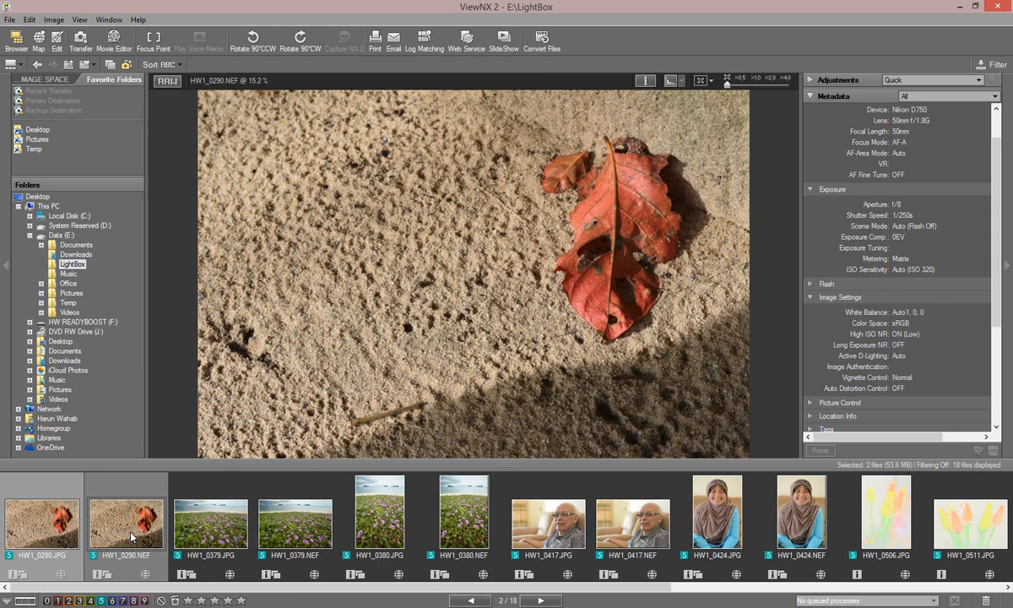
pyautogui.click(112, 601)
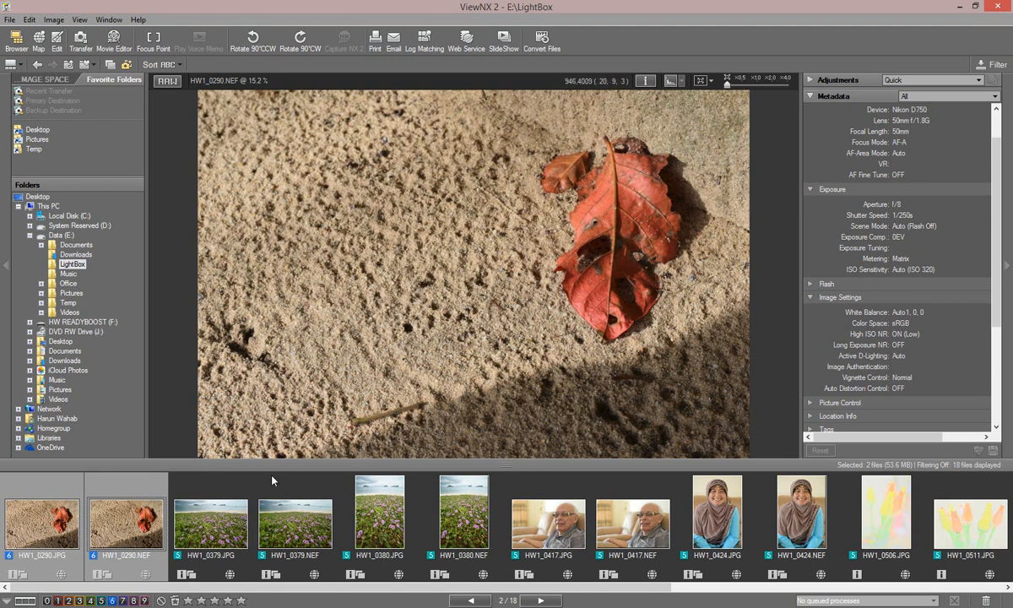
# Assign label 6 to the four beach flower photos, HW1_0379 and HW1_0380 in both JPG and NEF
pyautogui.click(220, 530)
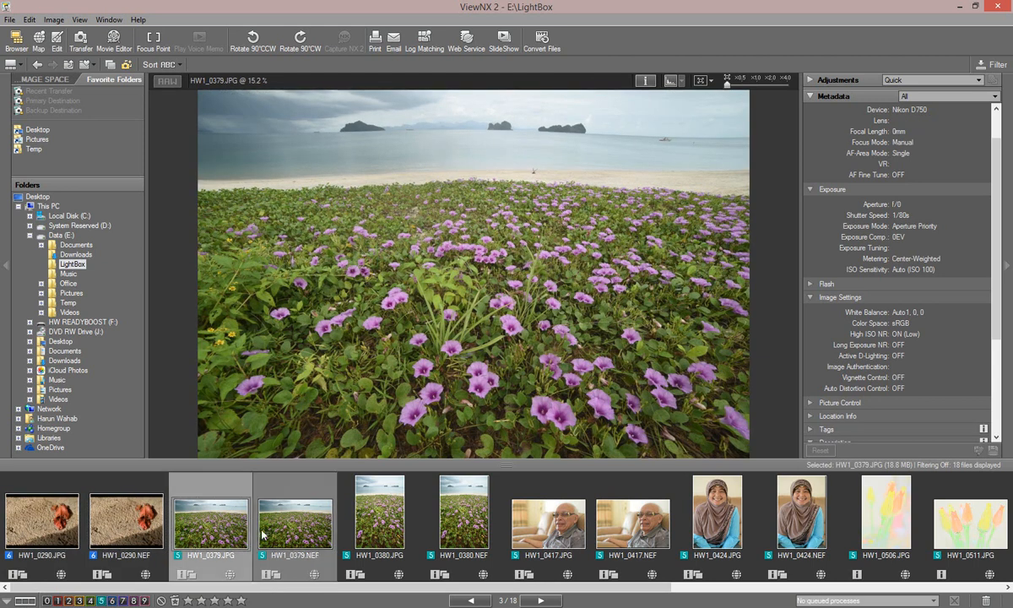
pyautogui.click(353, 502)
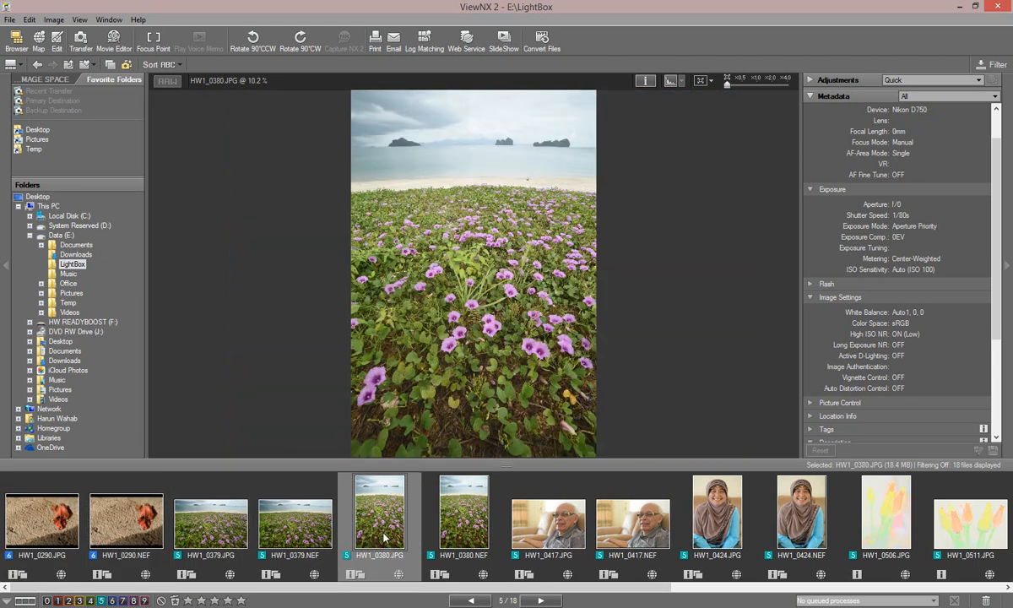
pyautogui.click(218, 535)
pyautogui.keyDown('shift'); pyautogui.click(428, 498); pyautogui.keyUp('shift')
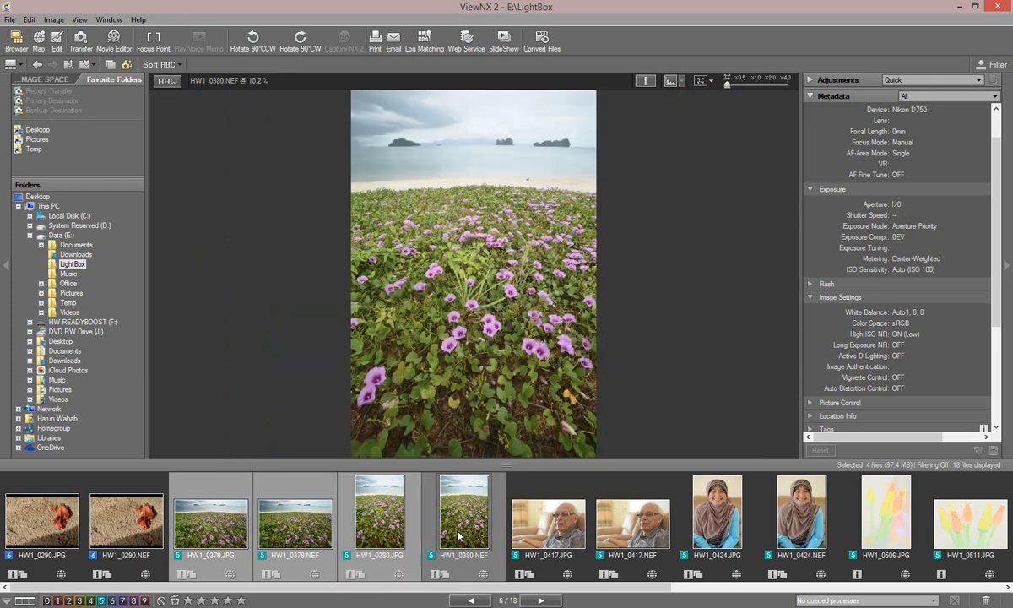
pyautogui.click(112, 601)
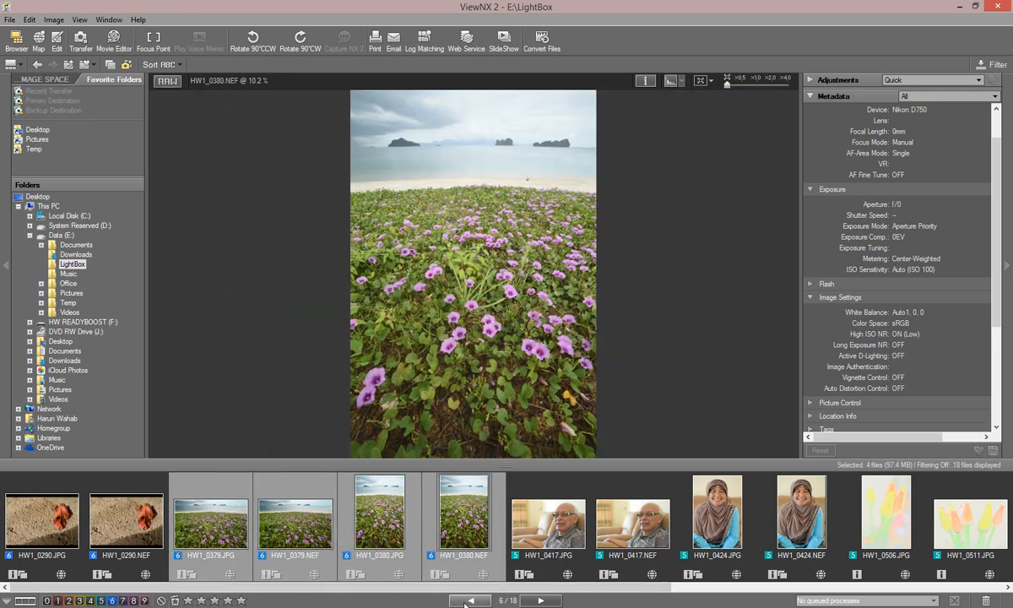
# Assign label 4 to the four portrait photos, HW1_0417 and HW1_0424 in both JPG and NEF
pyautogui.scroll(-3, 289, 525)
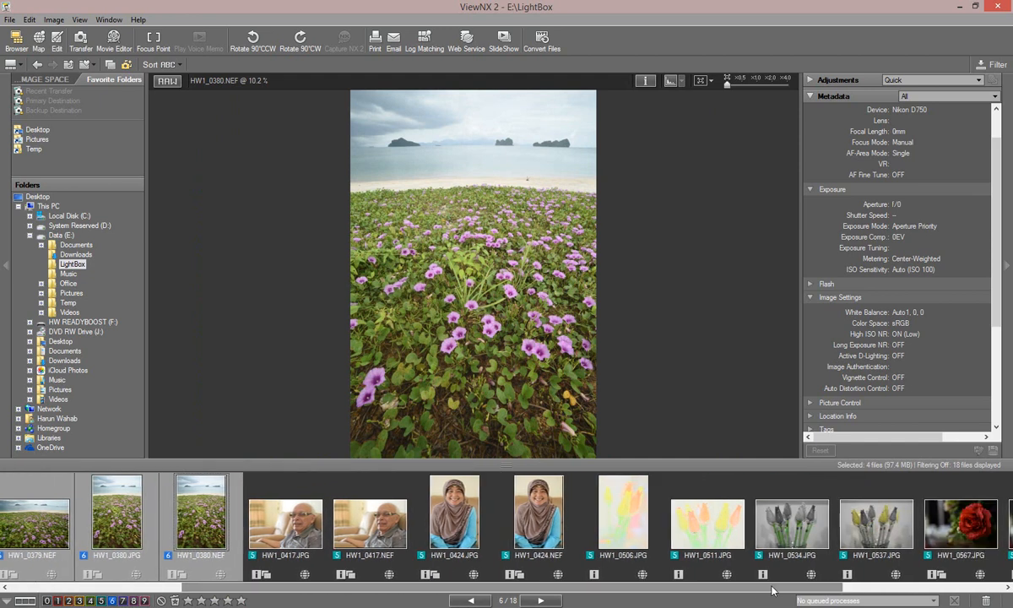
pyautogui.click(290, 525)
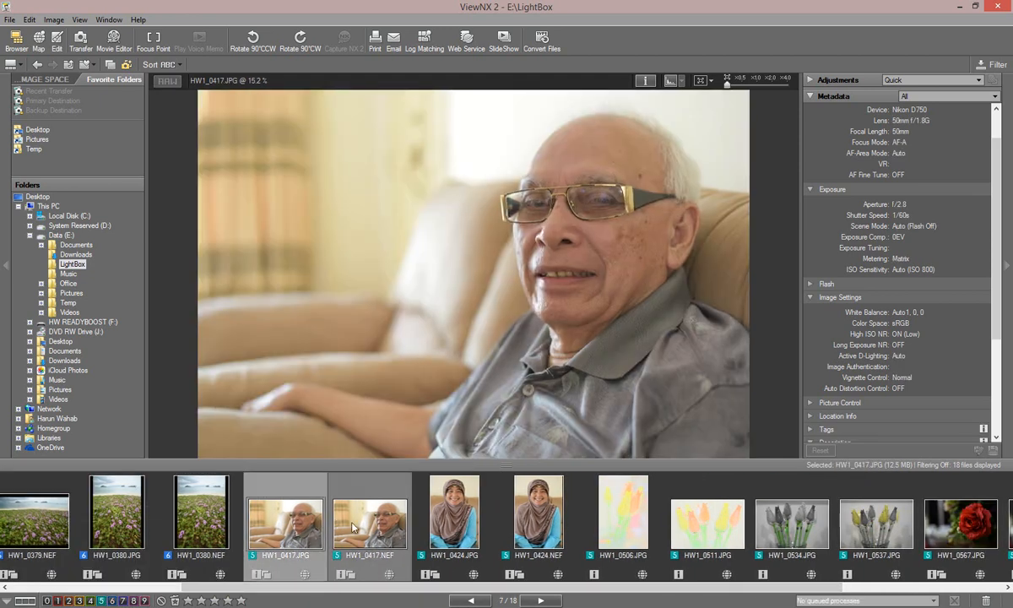
pyautogui.click(475, 532)
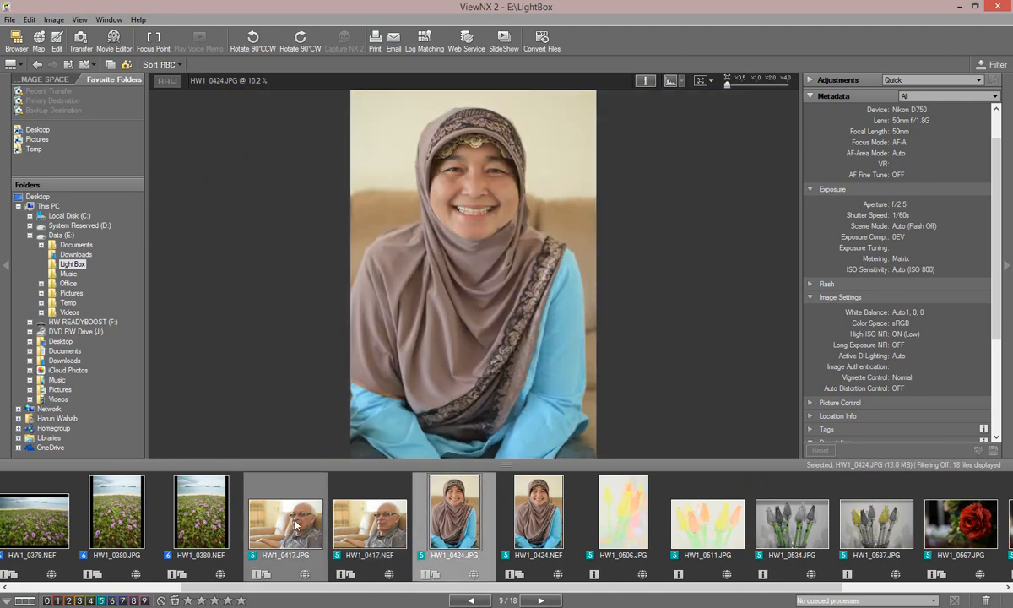
pyautogui.click(278, 492)
pyautogui.keyDown('shift'); pyautogui.click(538, 516); pyautogui.keyUp('shift')
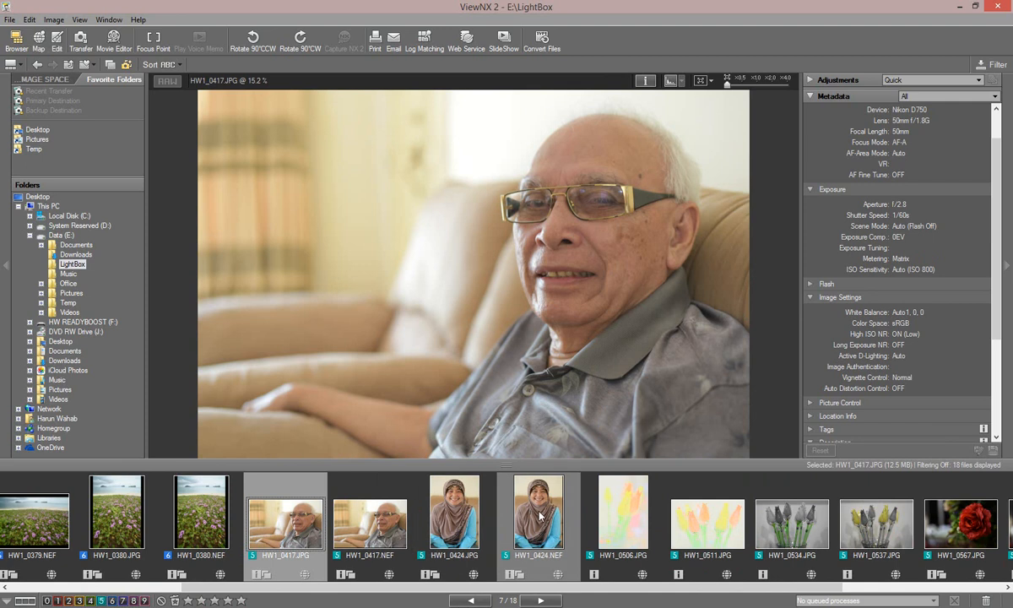
pyautogui.click(91, 601)
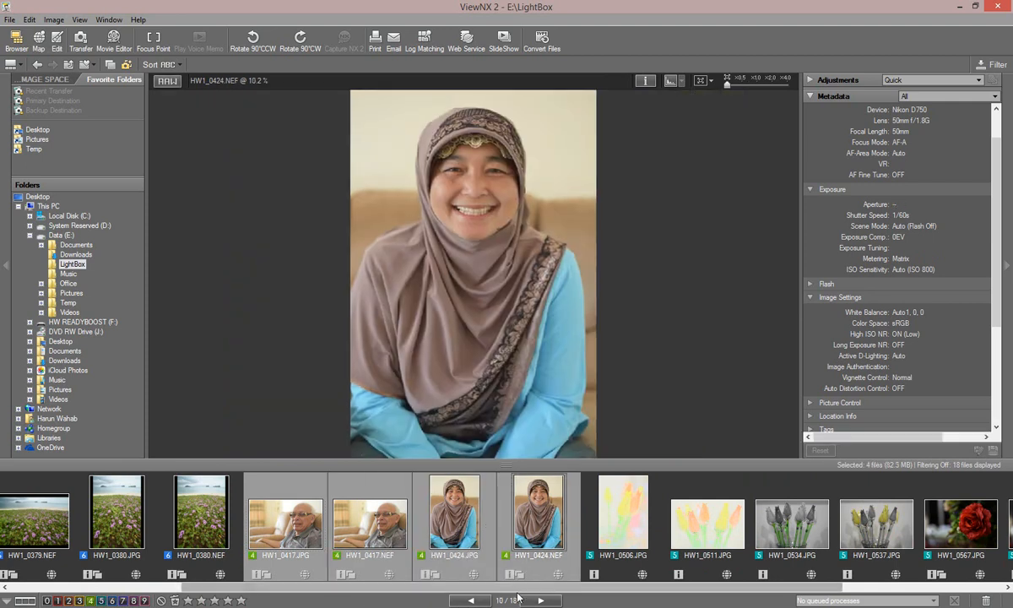
# Assign label 6 to the four tulip photos, HW1_0506.JPG, HW1_0511.JPG, HW1_0534.JPG and HW1_0537.JPG
pyautogui.scroll(-3, 488, 558)
pyautogui.click(356, 492)
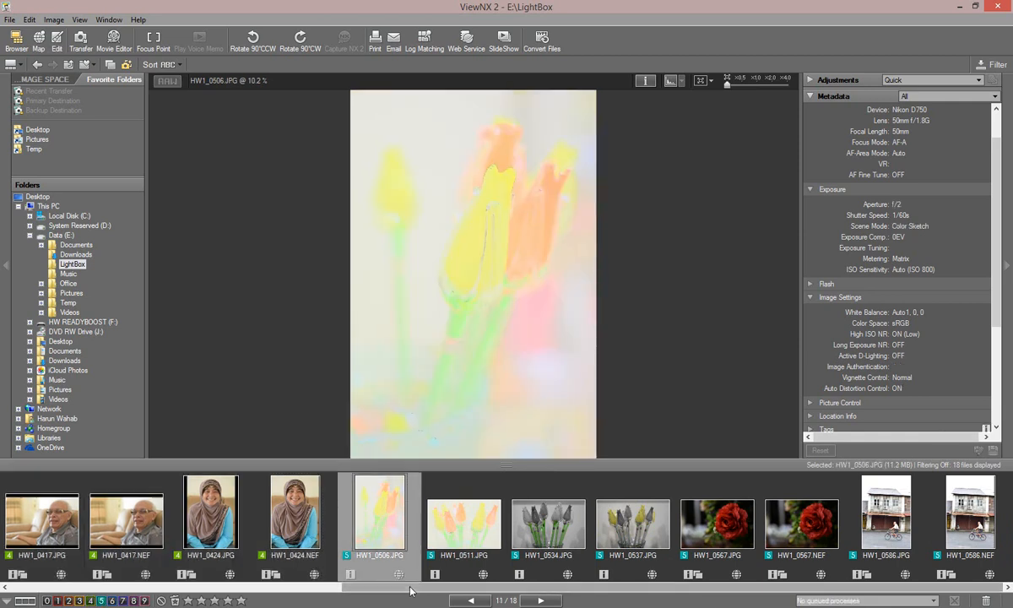
pyautogui.click(436, 503)
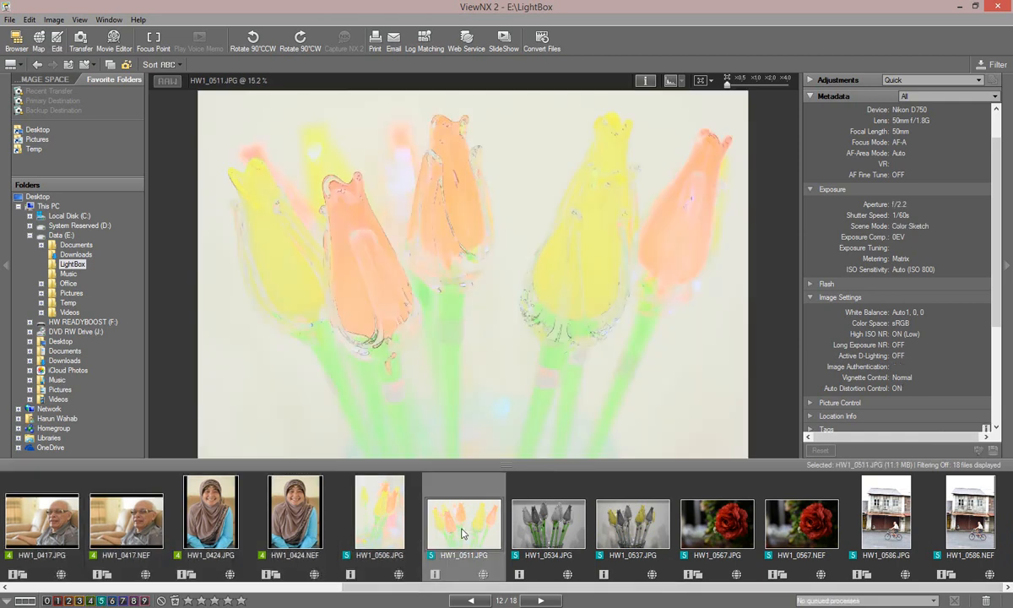
pyautogui.click(520, 499)
pyautogui.click(623, 529)
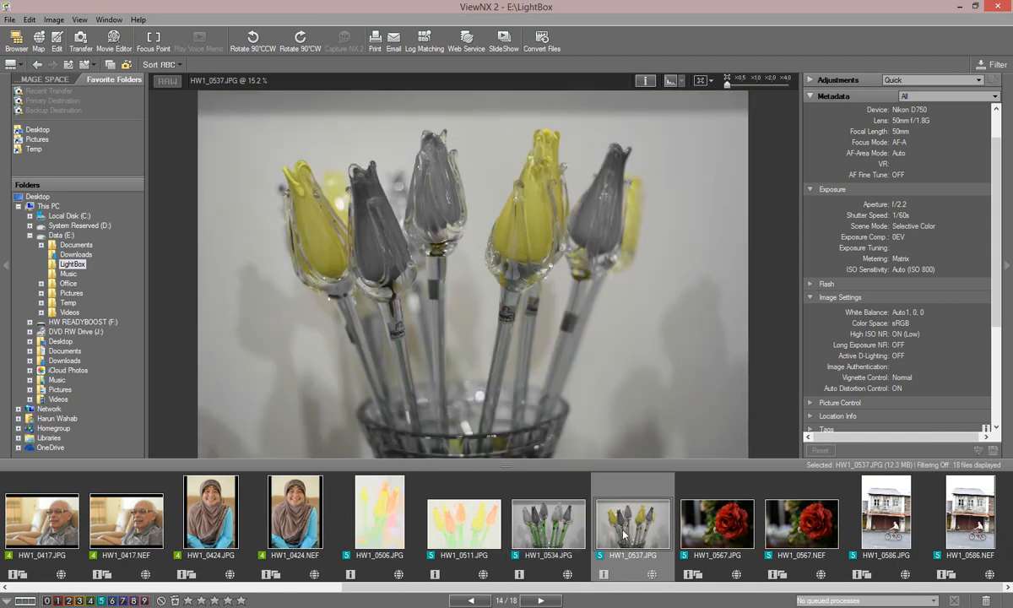
pyautogui.click(394, 524)
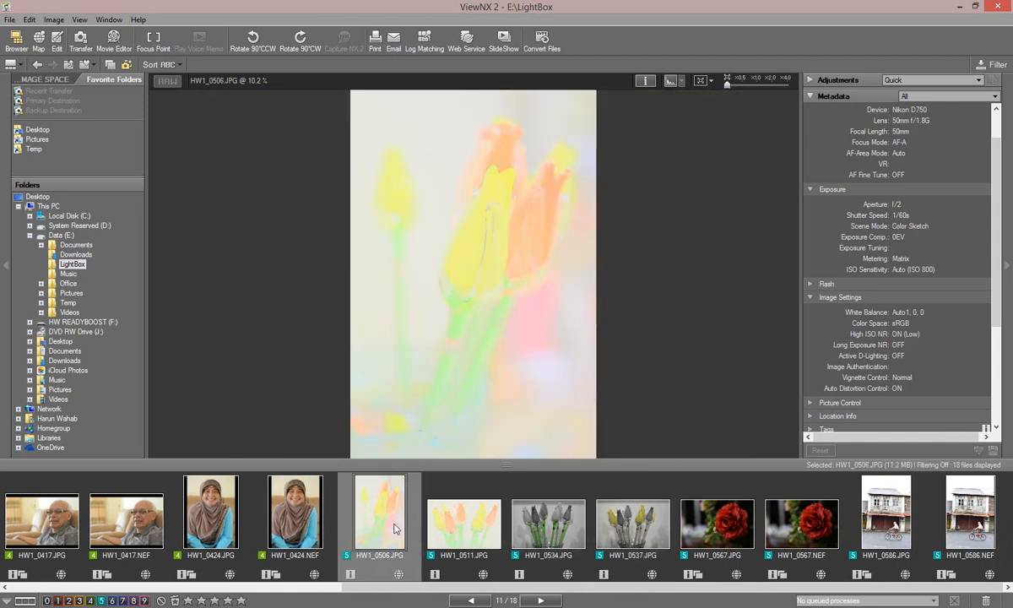
pyautogui.keyDown('shift'); pyautogui.click(623, 538); pyautogui.keyUp('shift')
pyautogui.click(112, 600)
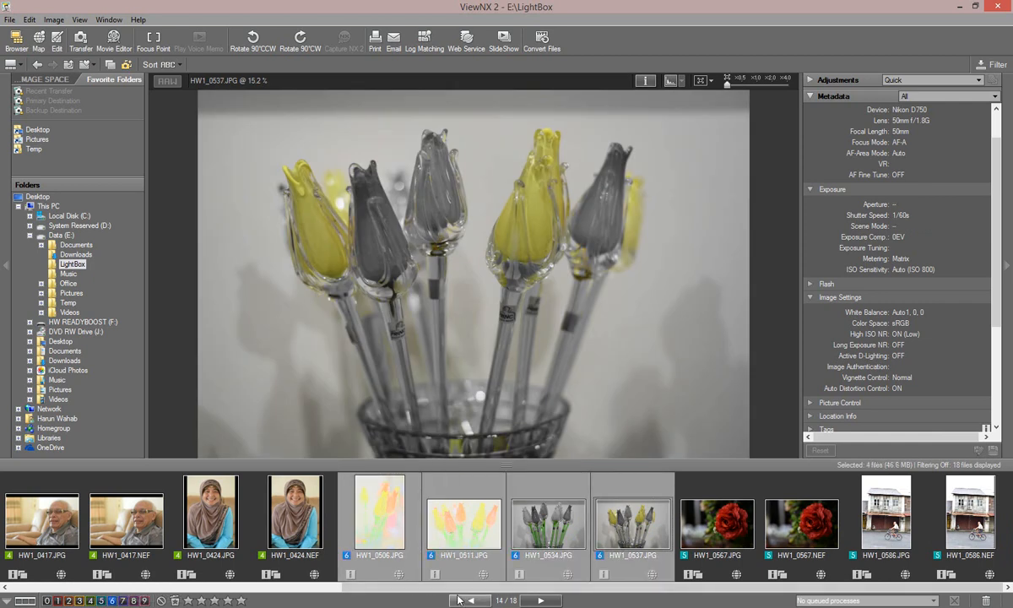
# Assign label 6 to the red rose pair HW1_0567 and label 4 to the cyclist pair HW1_0586, both JPG and NEF
pyautogui.click(719, 534)
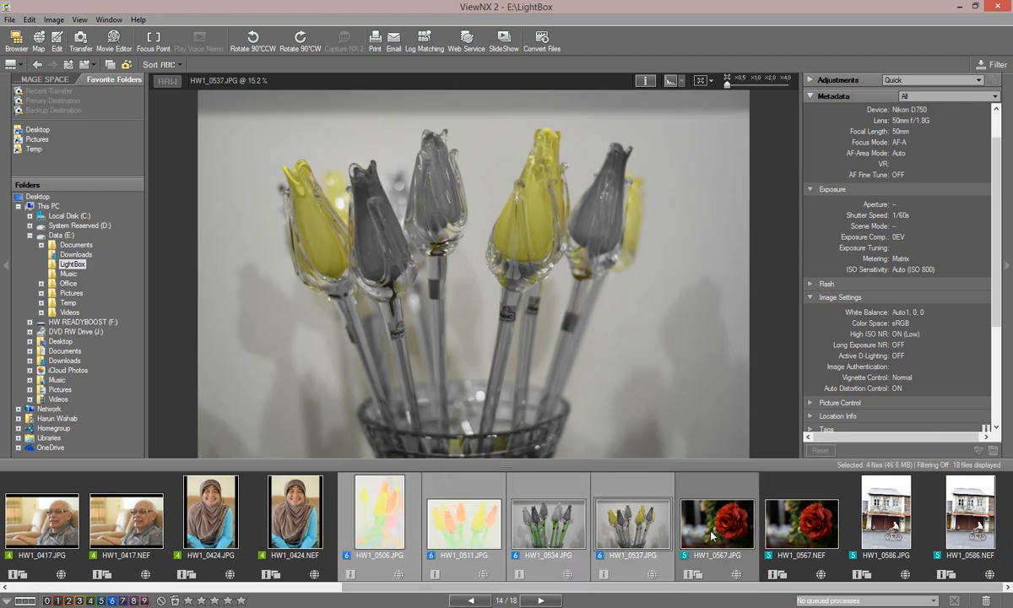
pyautogui.keyDown('shift'); pyautogui.click(801, 523); pyautogui.keyUp('shift')
pyautogui.click(112, 601)
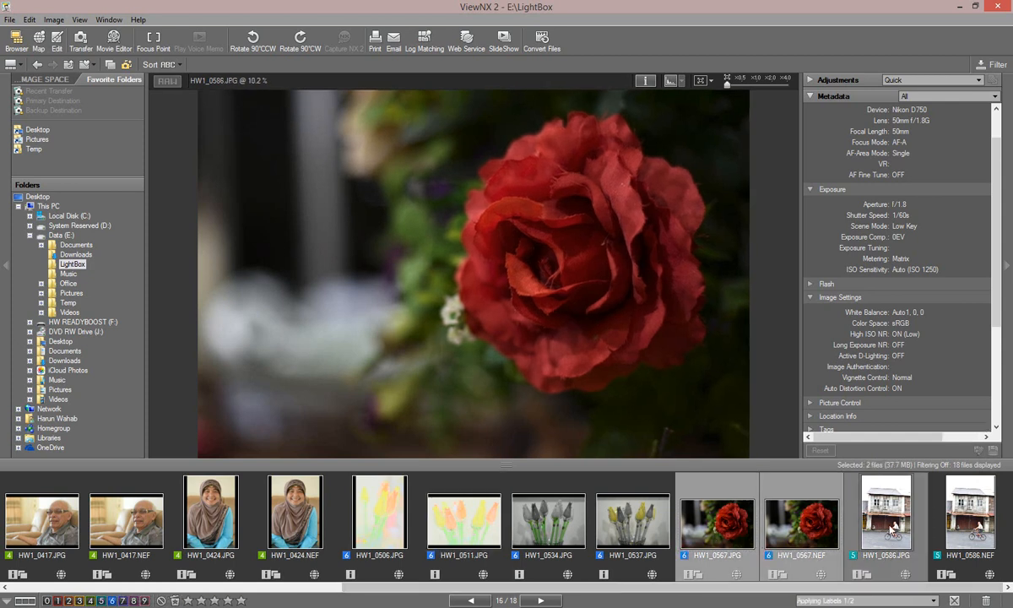
pyautogui.click(891, 525)
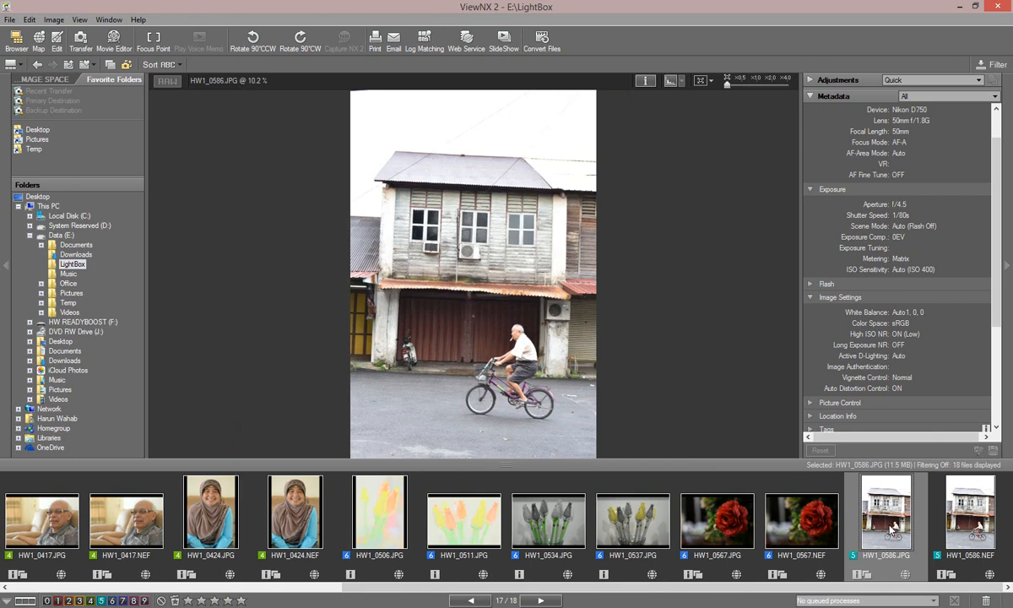
pyautogui.keyDown('ctrl'); pyautogui.click(968, 530); pyautogui.keyUp('ctrl')
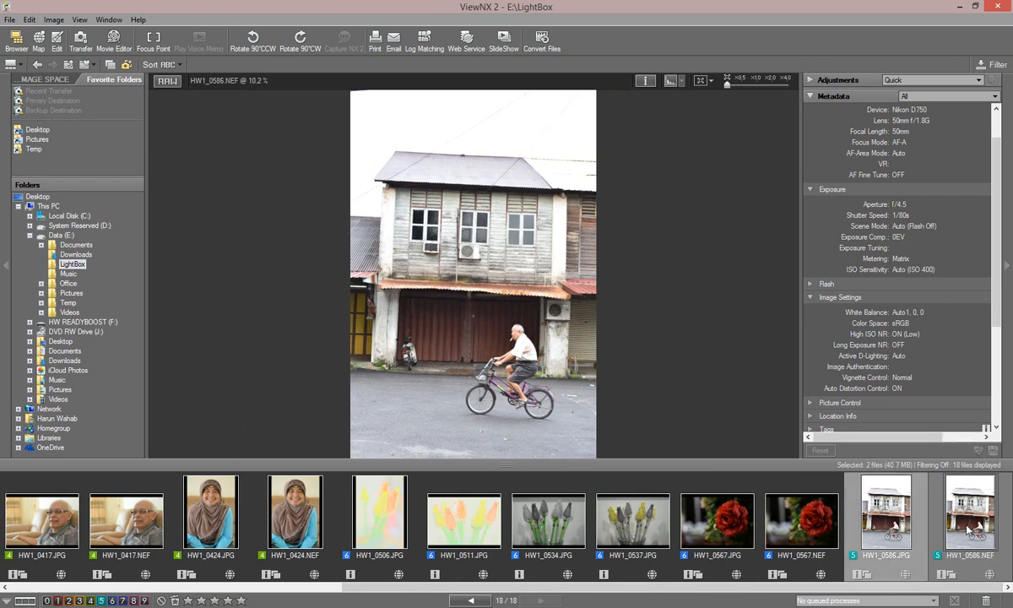
pyautogui.click(90, 600)
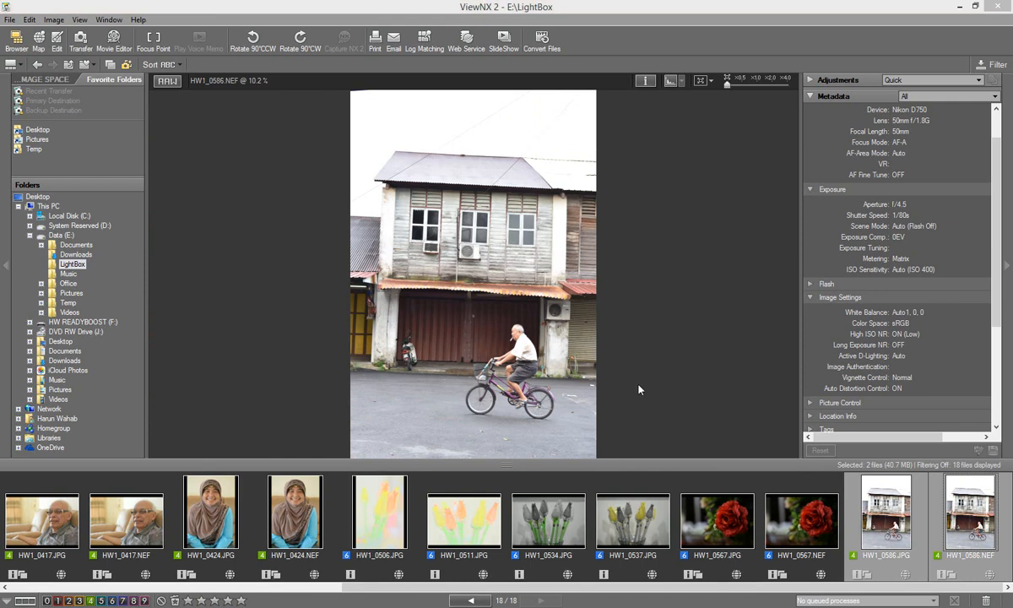
# Rate the leaf photos HW1_0290 and the landscape-format beach flower photos HW1_0379 four stars, in both JPG and NEF
pyautogui.moveTo(696, 602); pyautogui.dragTo(356, 598)
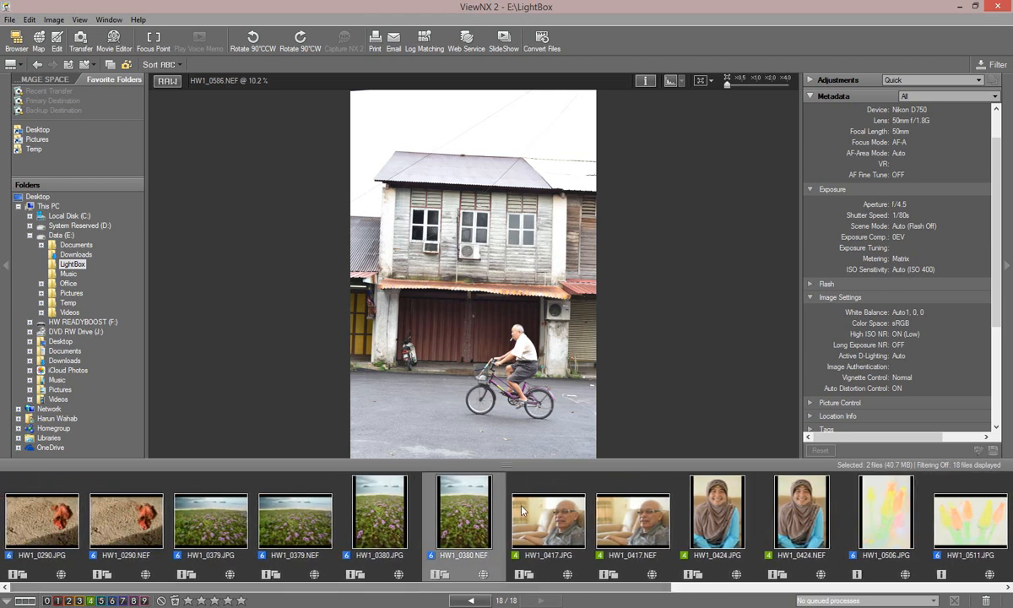
pyautogui.click(42, 519)
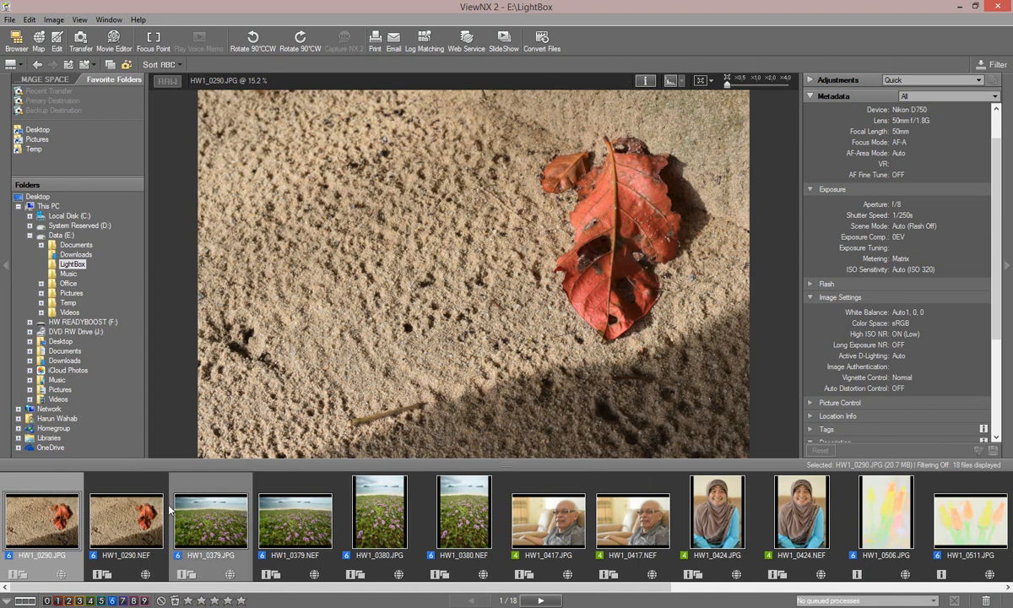
pyautogui.keyDown('ctrl'); pyautogui.click(131, 530); pyautogui.keyUp('ctrl')
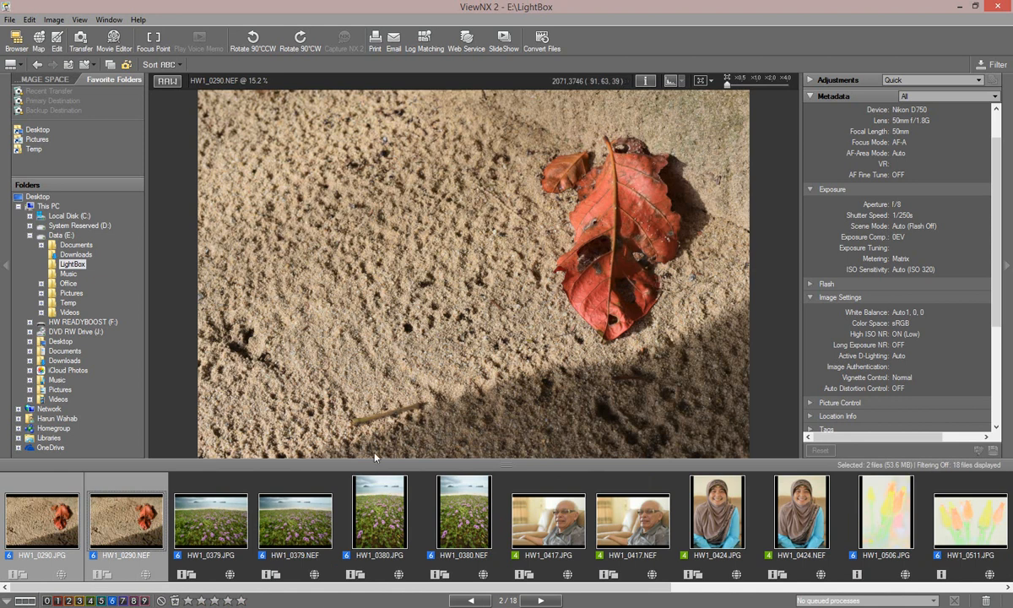
pyautogui.click(227, 600)
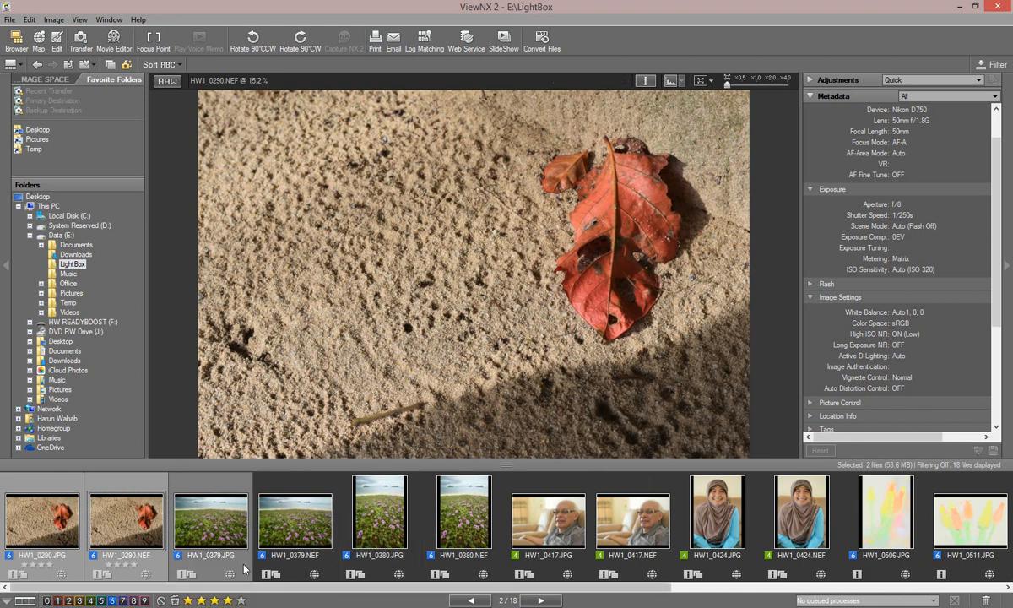
pyautogui.click(218, 530)
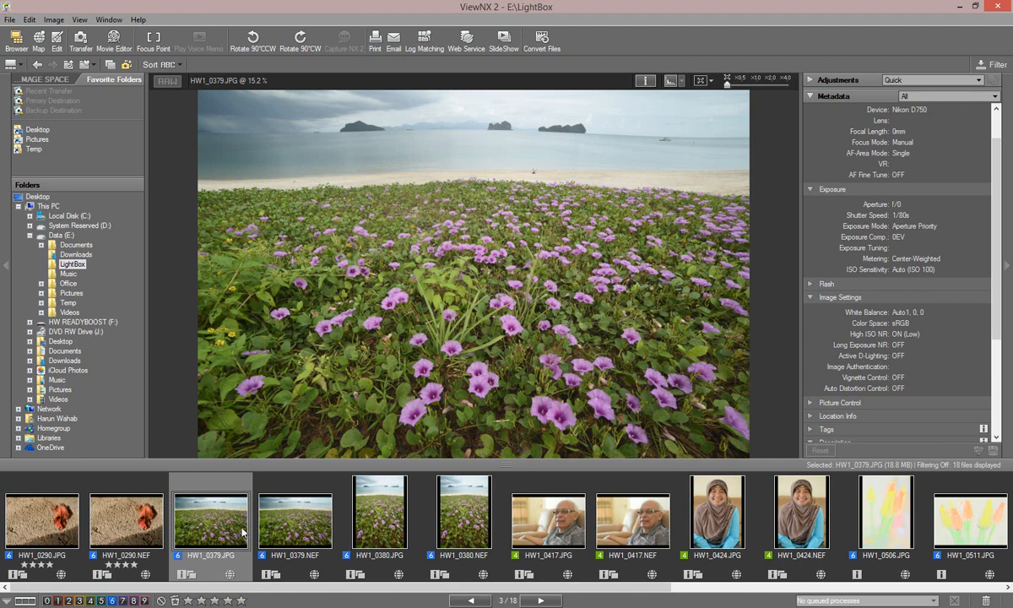
pyautogui.keyDown('ctrl'); pyautogui.click(293, 530); pyautogui.keyUp('ctrl')
pyautogui.hotkey('ctrl', '4')
# Give three stars to the upright beach flower pair HW1_0380 and to the four portraits, HW1_0417 and HW1_0424 in JPG and NEF
pyautogui.click(382, 523)
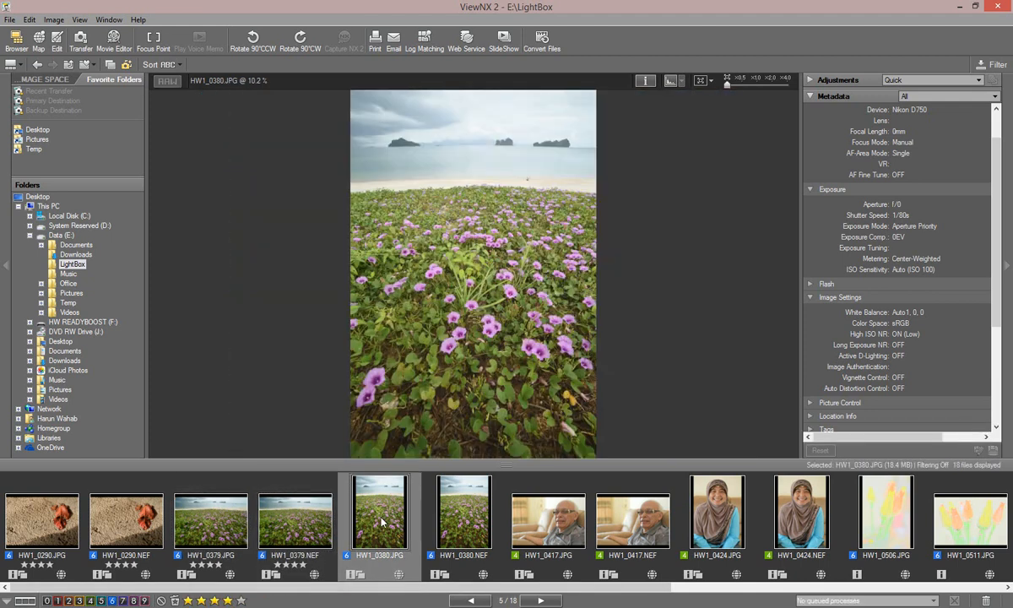
pyautogui.keyDown('ctrl'); pyautogui.click(469, 523); pyautogui.keyUp('ctrl')
pyautogui.hotkey('ctrl', '3')
pyautogui.click(546, 537)
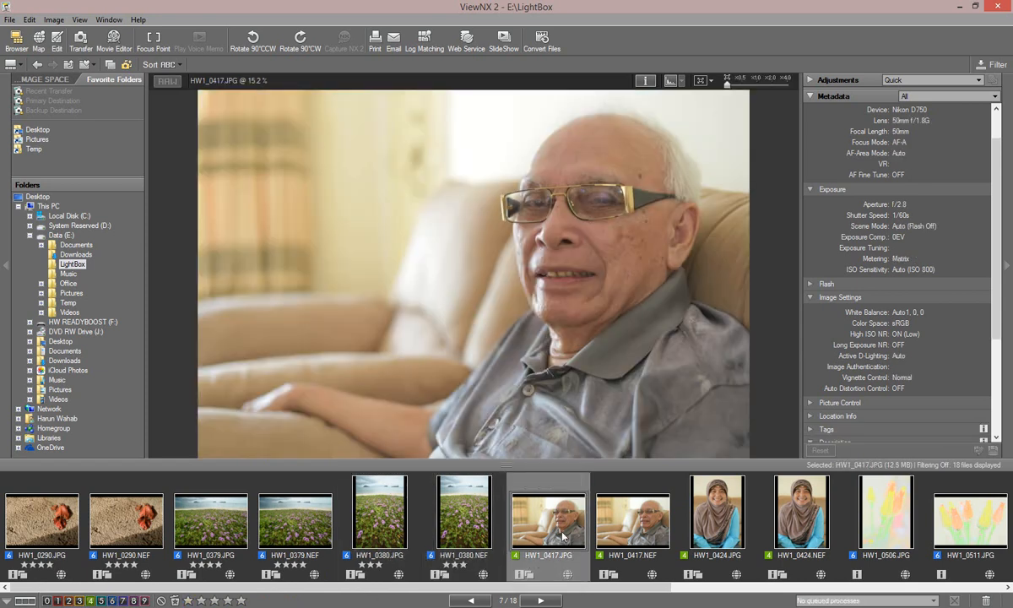
pyautogui.keyDown('shift'); pyautogui.click(643, 534); pyautogui.keyUp('shift')
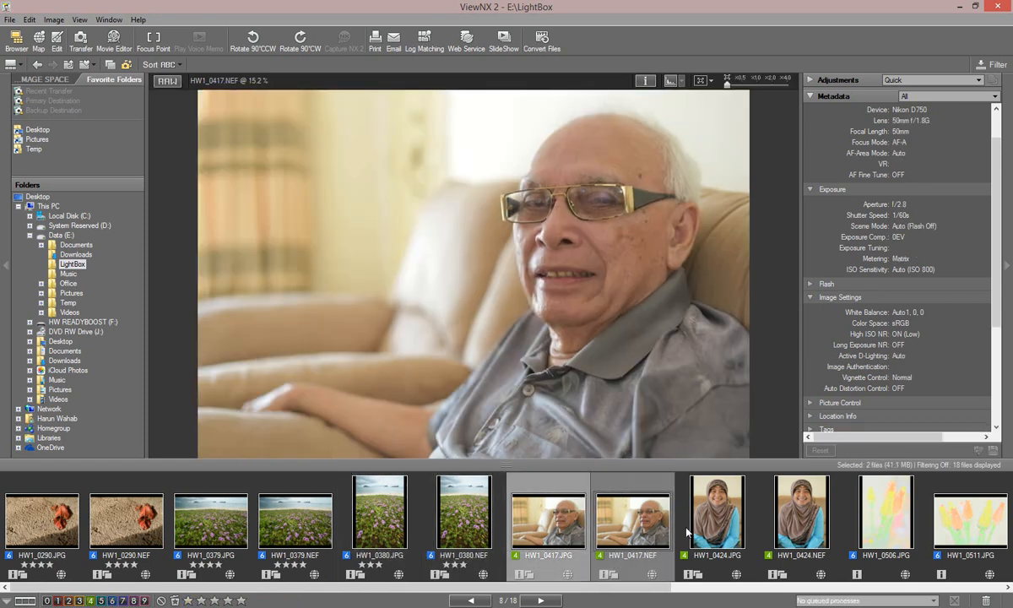
pyautogui.keyDown('shift'); pyautogui.click(801, 532); pyautogui.keyUp('shift')
pyautogui.click(214, 602)
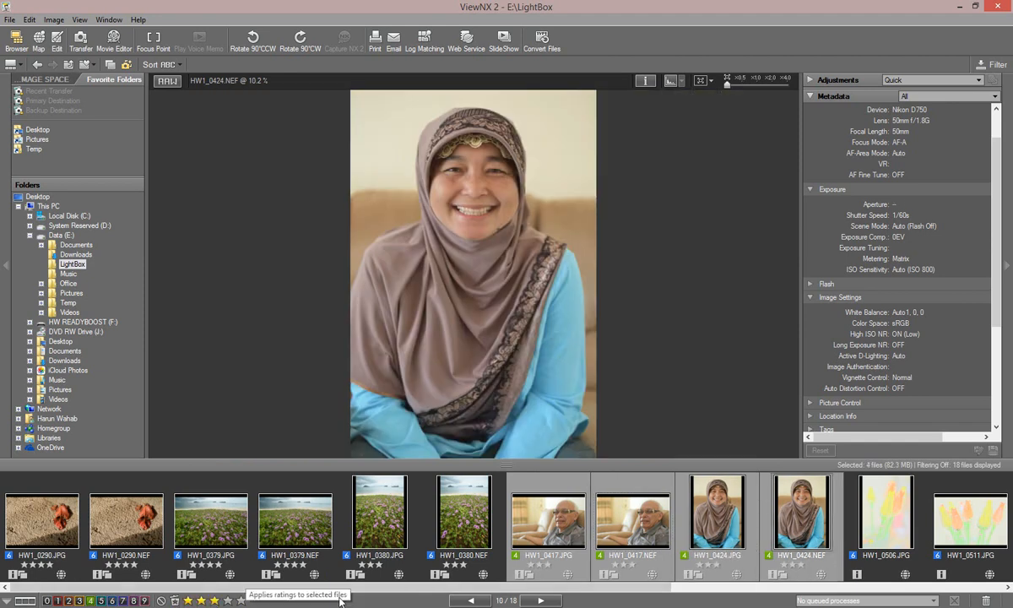
# Rate the pastel tulip photo HW1_0506.JPG four stars and HW1_0511.JPG three stars
pyautogui.moveTo(662, 588); pyautogui.dragTo(939, 588)
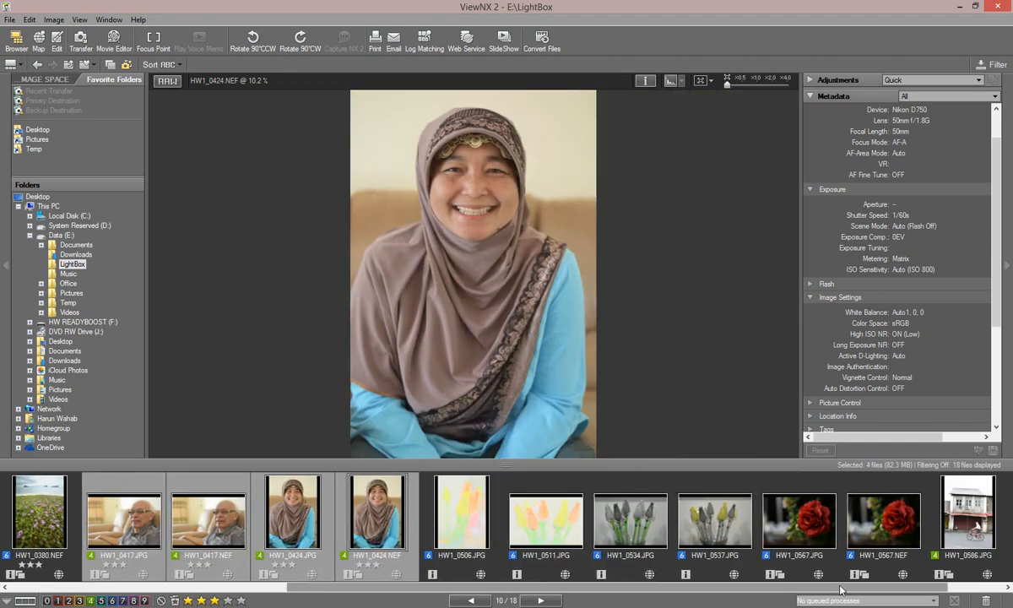
pyautogui.click(460, 530)
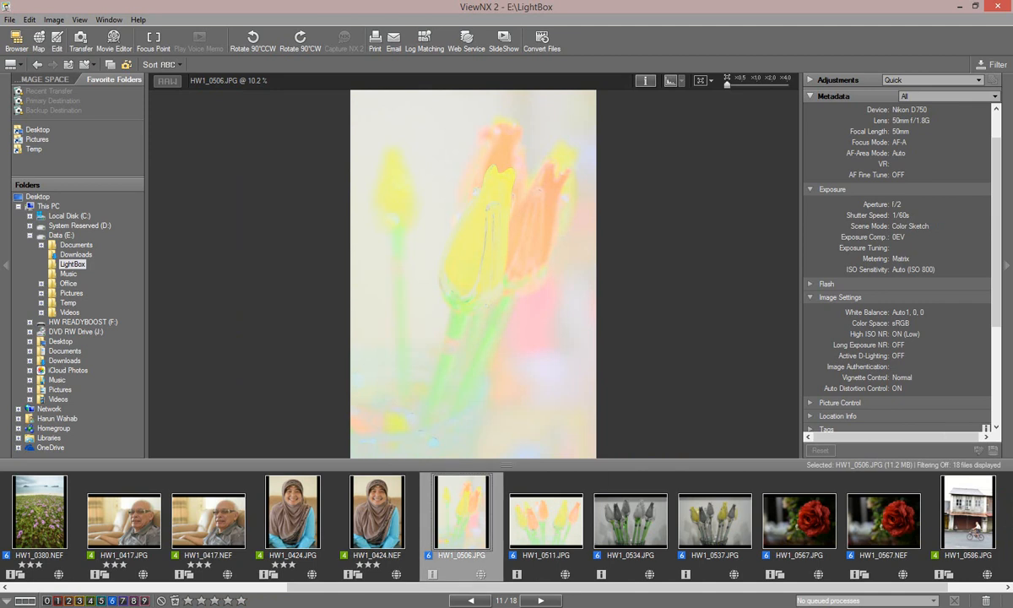
pyautogui.click(228, 601)
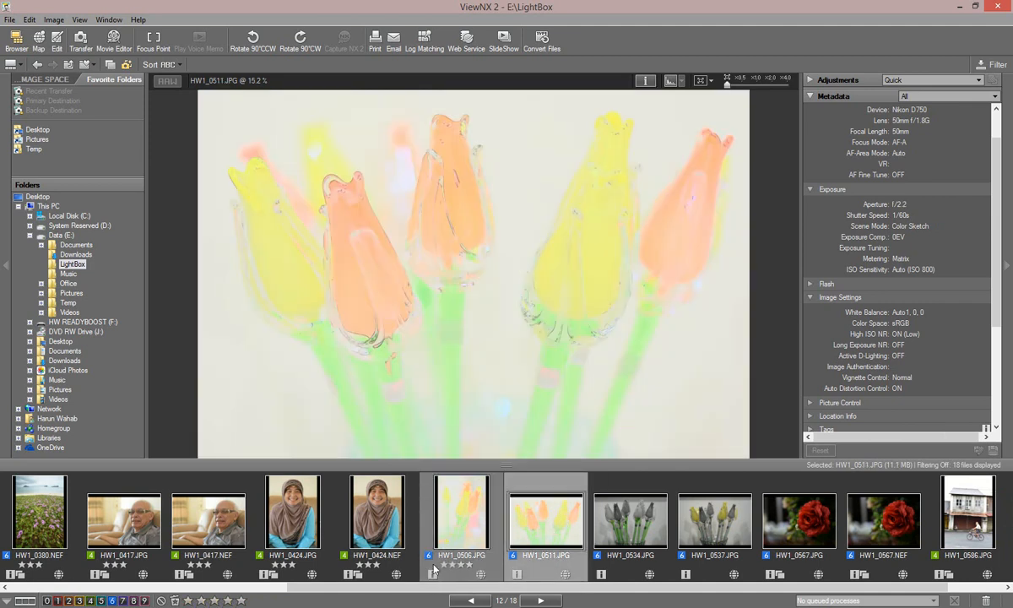
pyautogui.click(214, 601)
# Rate HW1_0534.JPG and HW1_0537.JPG two stars, and both red rose files HW1_0567 three stars
pyautogui.click(639, 524)
pyautogui.keyDown('ctrl'); pyautogui.click(709, 524); pyautogui.keyUp('ctrl')
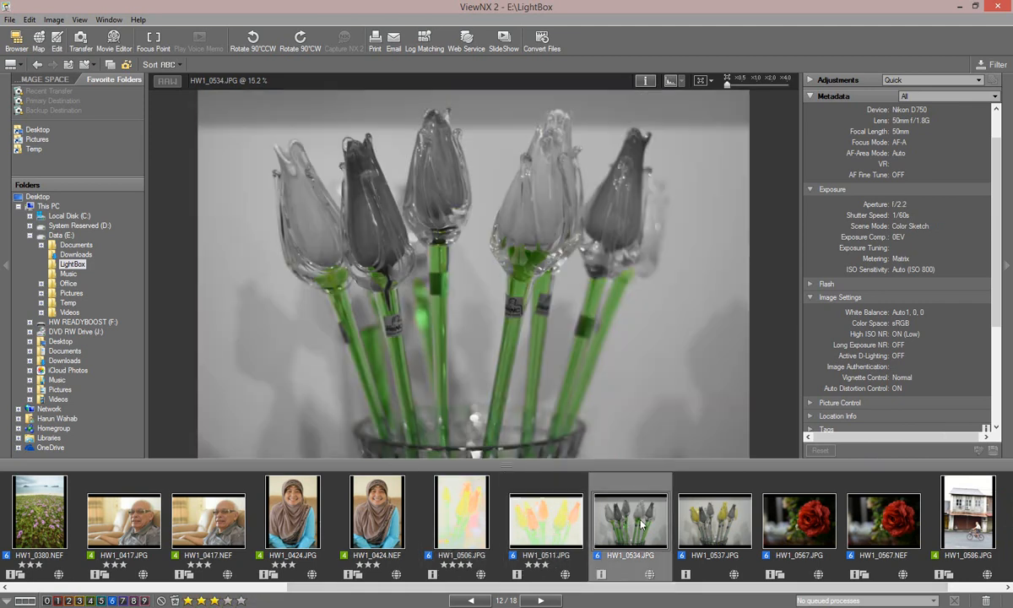
pyautogui.click(202, 601)
pyautogui.click(798, 517)
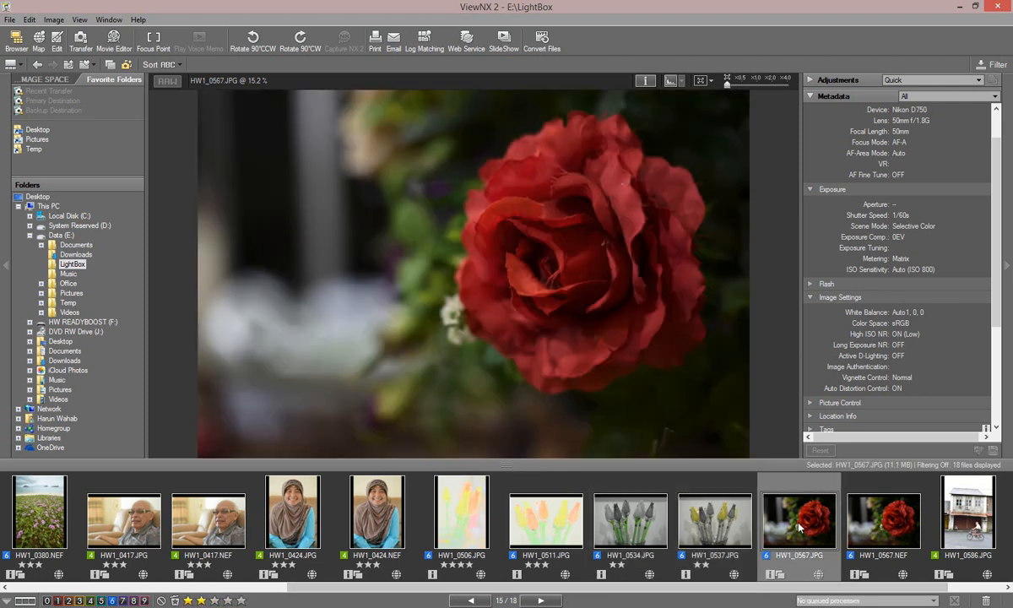
pyautogui.keyDown('ctrl'); pyautogui.click(875, 530); pyautogui.keyUp('ctrl')
pyautogui.click(215, 601)
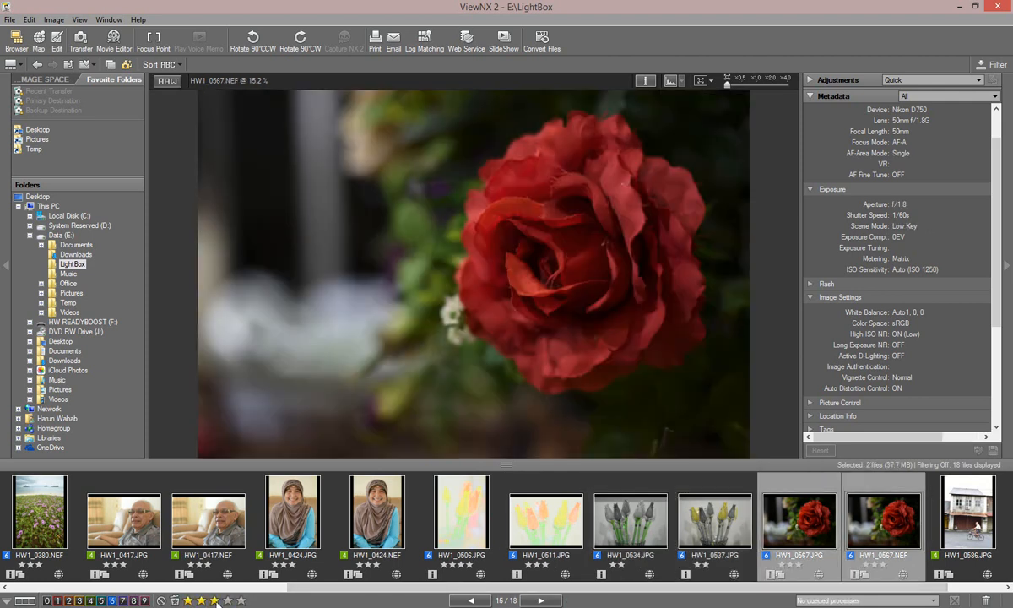
# Rate the cyclist photos HW1_0586.JPG and HW1_0586.NEF two stars
pyautogui.scroll(-1, 619, 588)
pyautogui.click(887, 513)
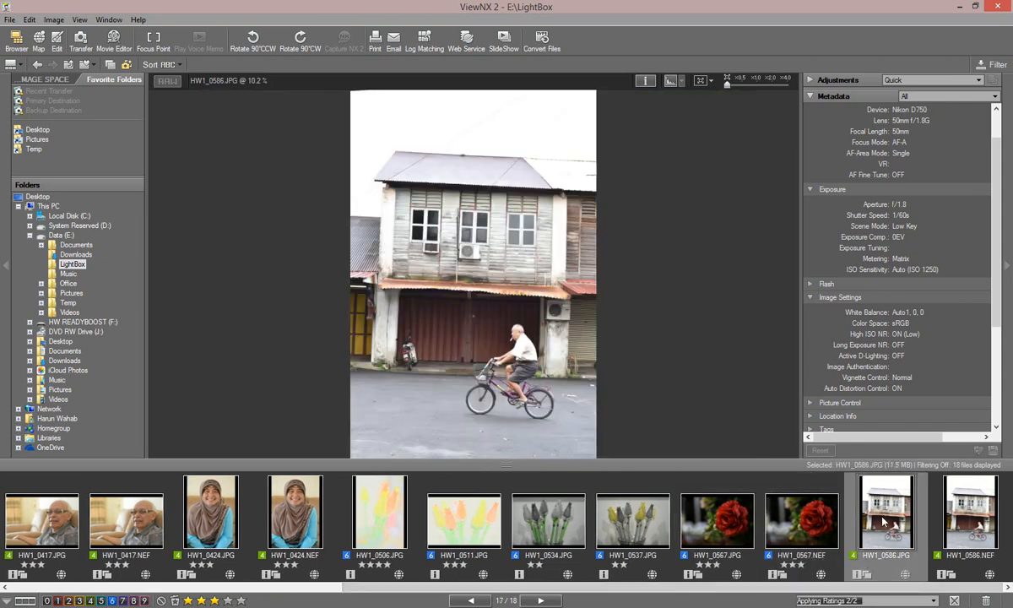
pyautogui.keyDown('ctrl'); pyautogui.click(948, 516); pyautogui.keyUp('ctrl')
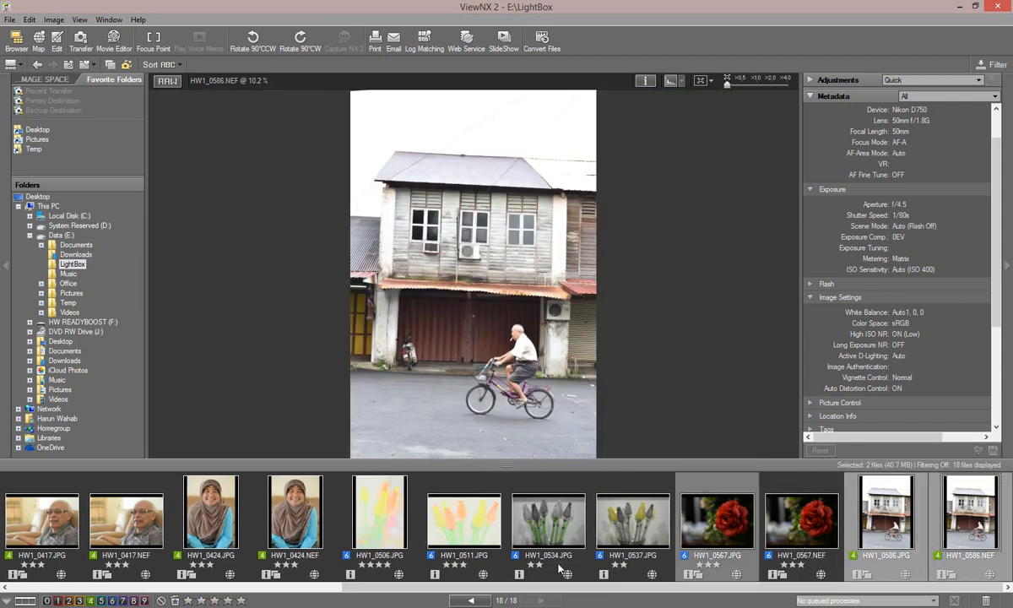
pyautogui.click(201, 600)
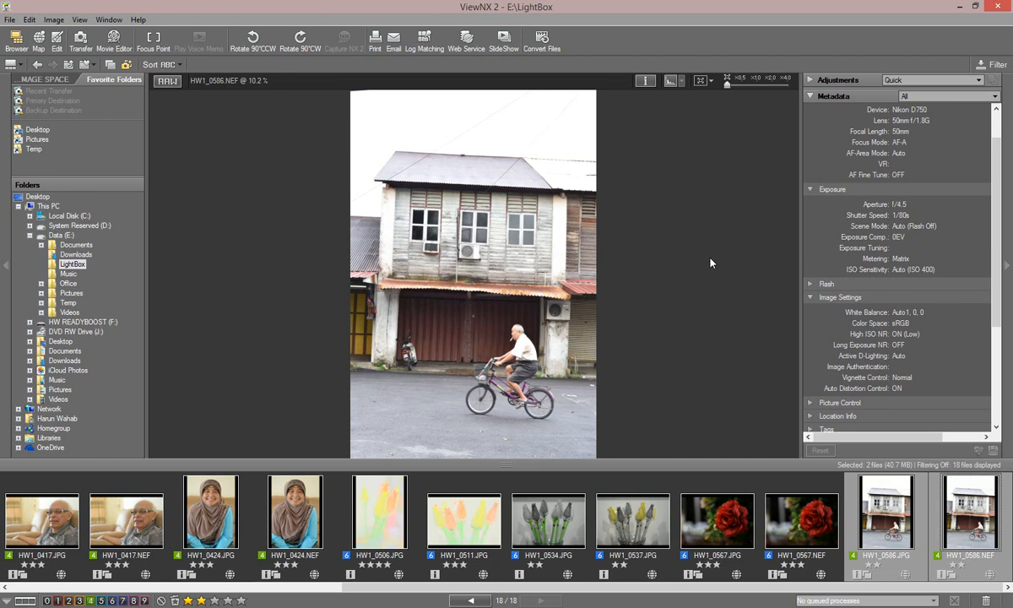
# Return to the thumbnail browser and review the labels and star ratings across all the photos
pyautogui.click(19, 65)
pyautogui.click(42, 78)
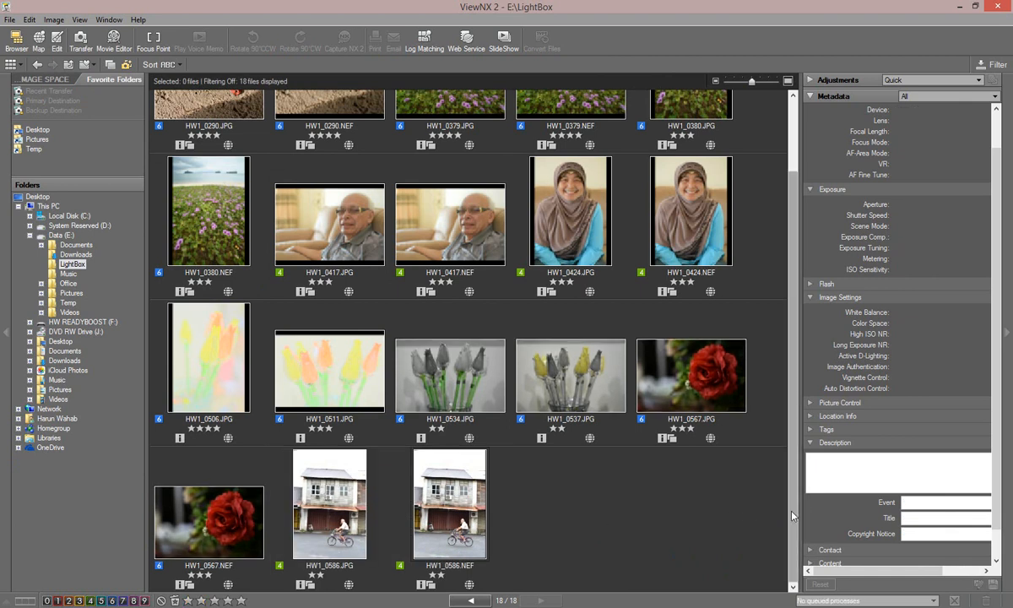
pyautogui.scroll(2, 741, 414)
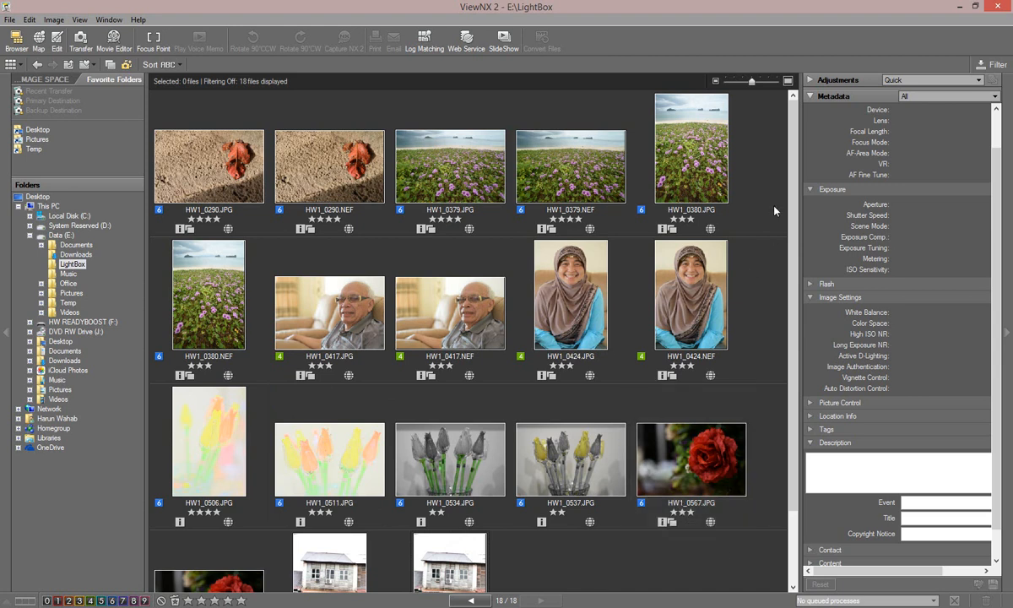
# Show the filter options and view only the label 4 photos and only the label 6 photos, clearing the label filter after each
pyautogui.click(991, 66)
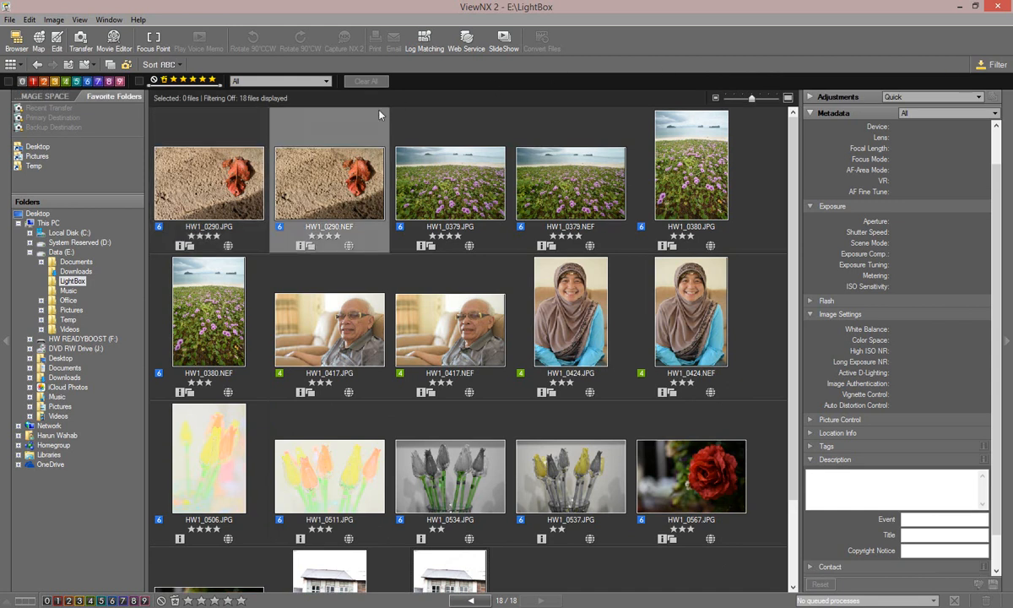
pyautogui.click(65, 81)
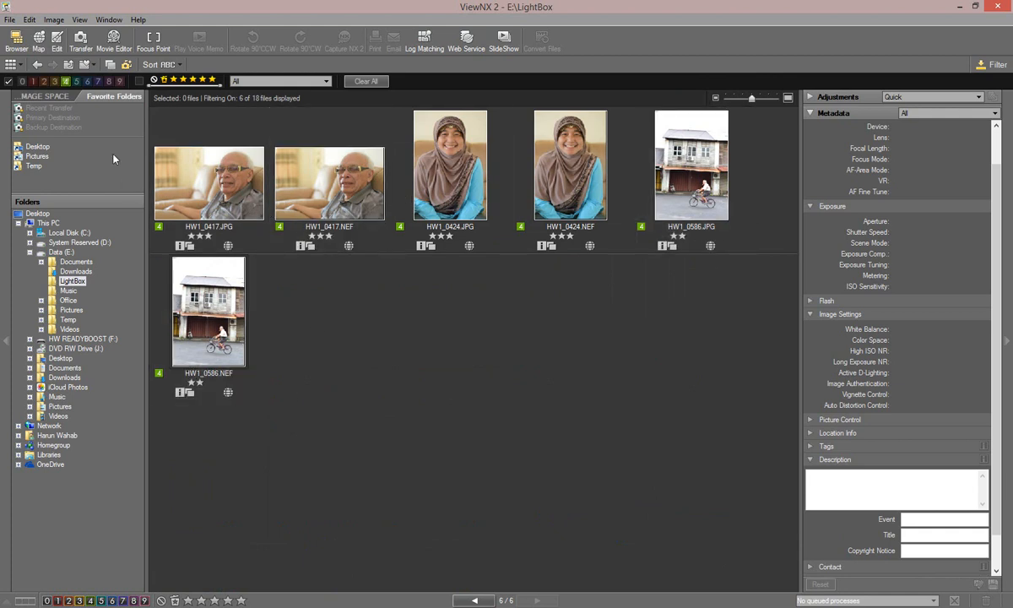
pyautogui.click(65, 81)
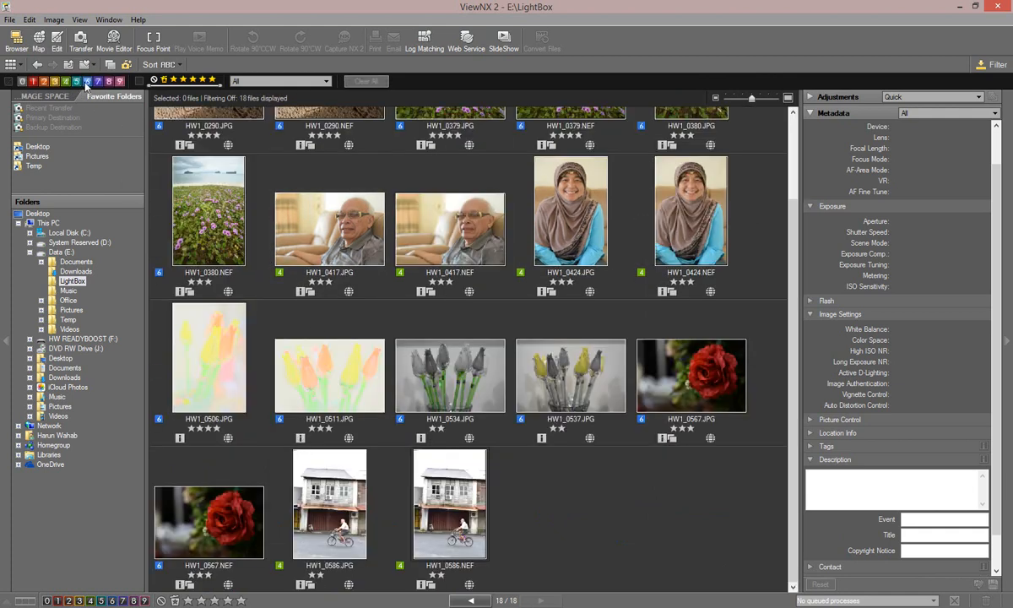
pyautogui.click(88, 82)
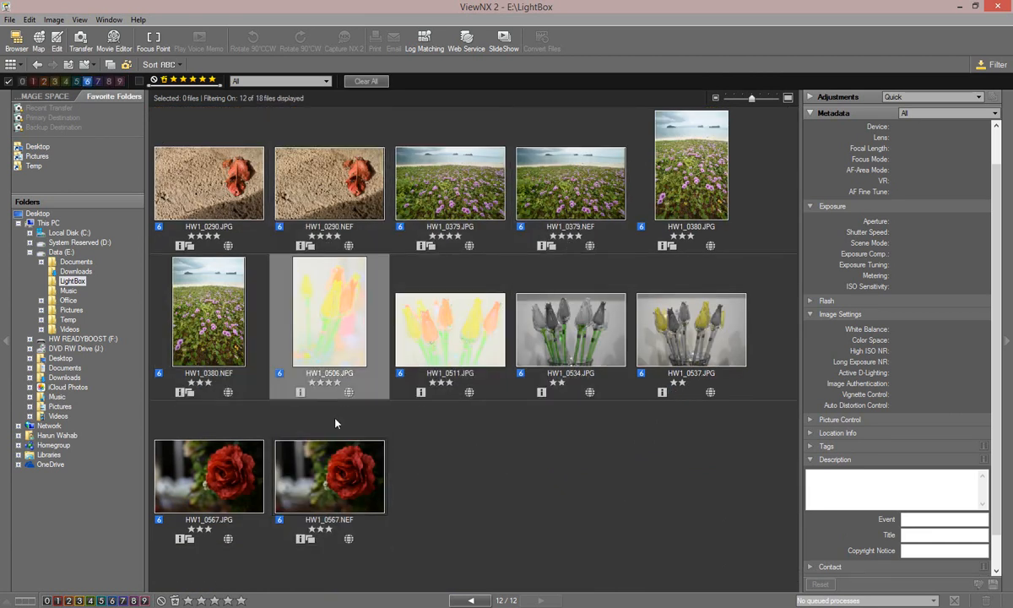
pyautogui.click(8, 81)
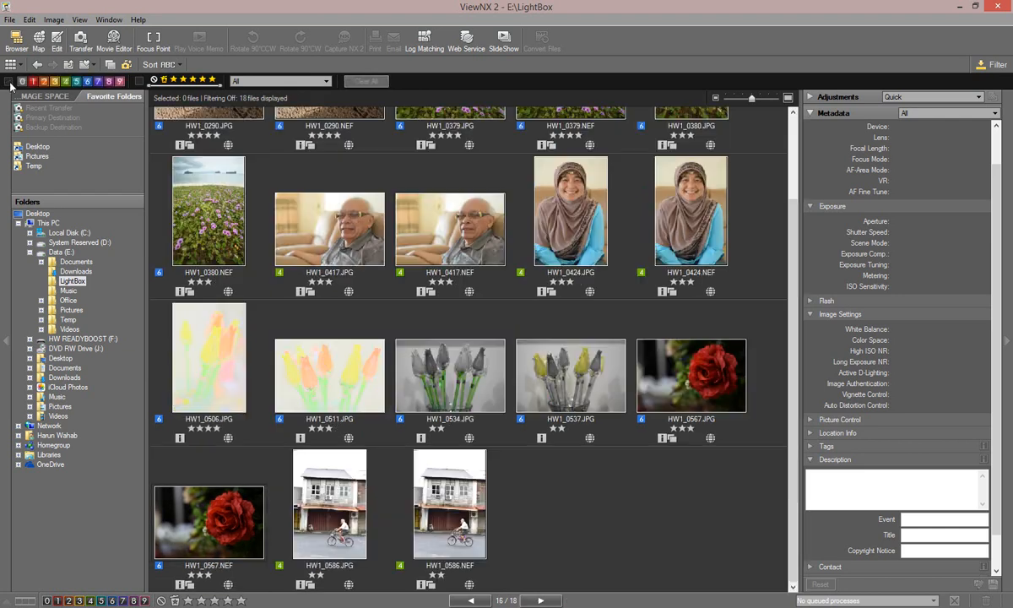
# View only the three-star photos, clear the rating filter, and look over the full set of photos again
pyautogui.click(193, 81)
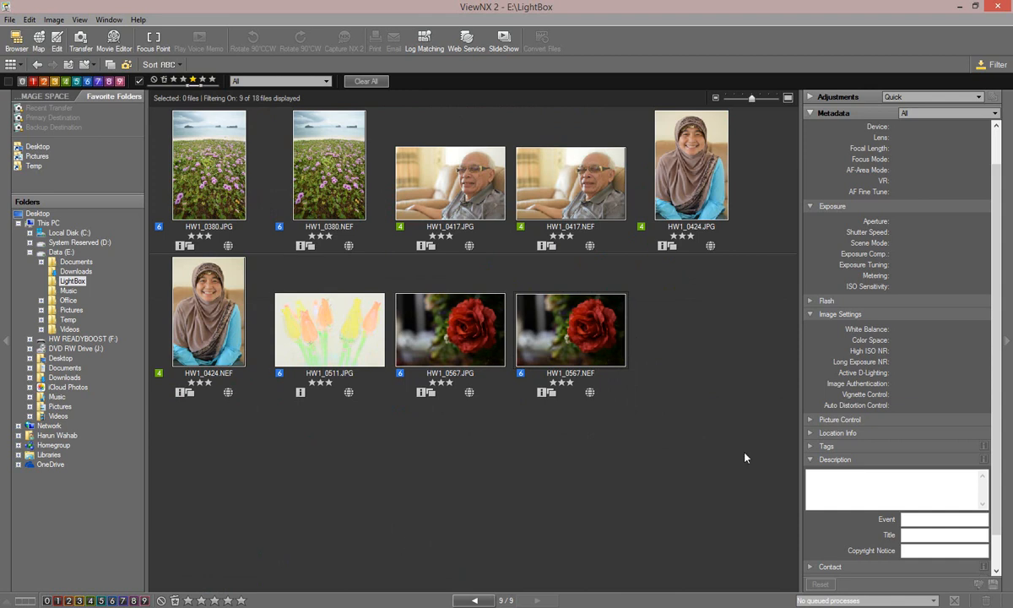
pyautogui.click(140, 82)
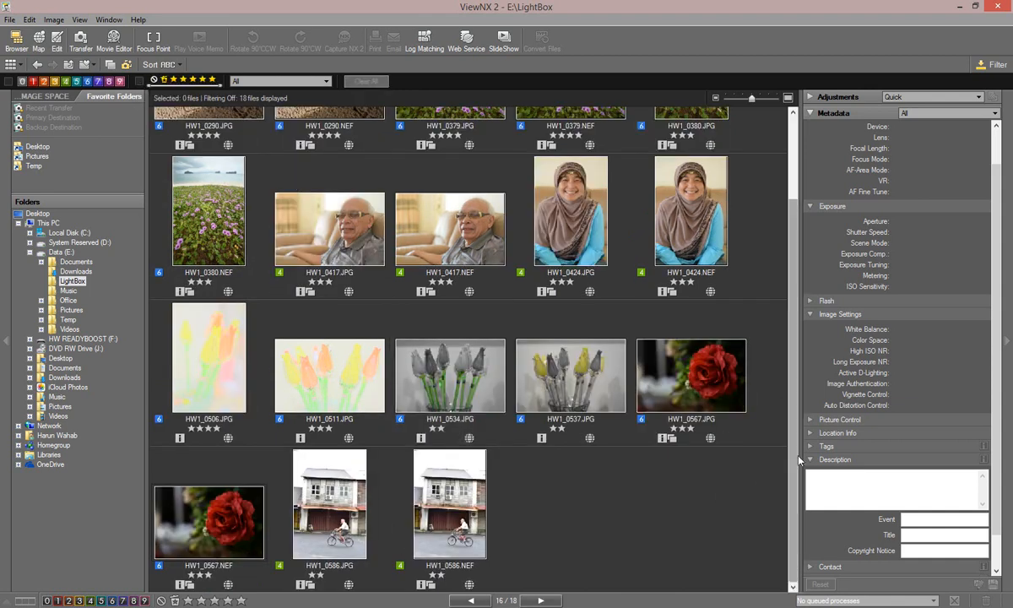
pyautogui.scroll(2, 743, 307)
pyautogui.scroll(-2, 742, 454)
pyautogui.scroll(2, 742, 455)
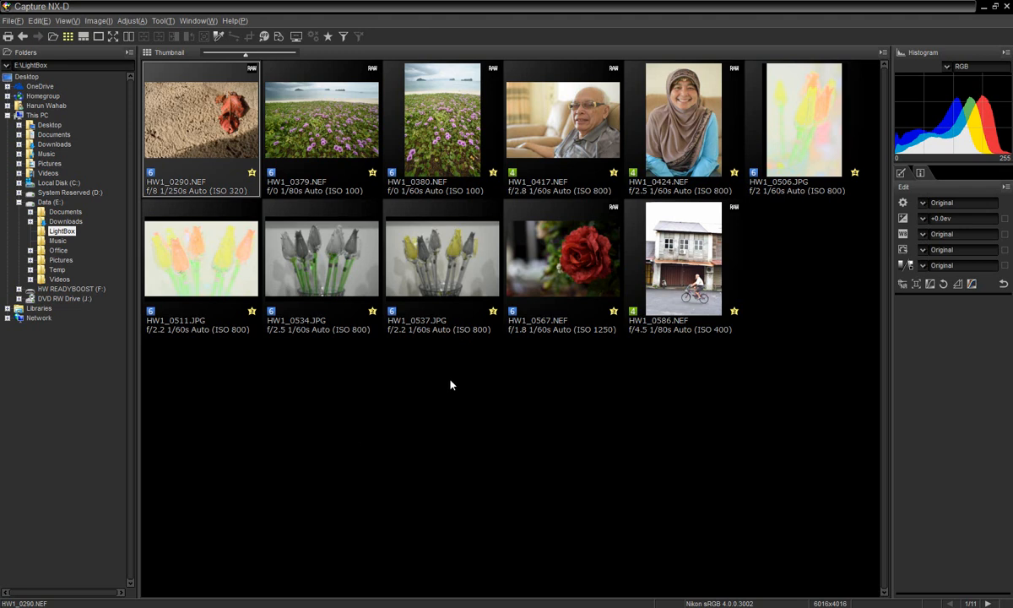
# Switch to Capture NX-D and filter the LightBox thumbnails to the Green (4) label
pyautogui.click(342, 37)
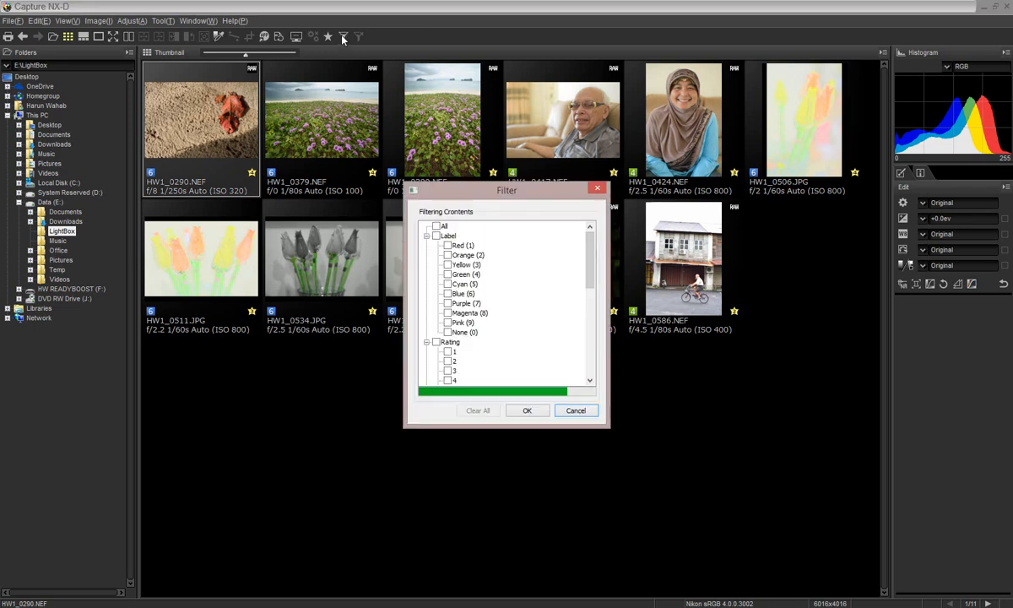
pyautogui.click(447, 274)
pyautogui.click(525, 410)
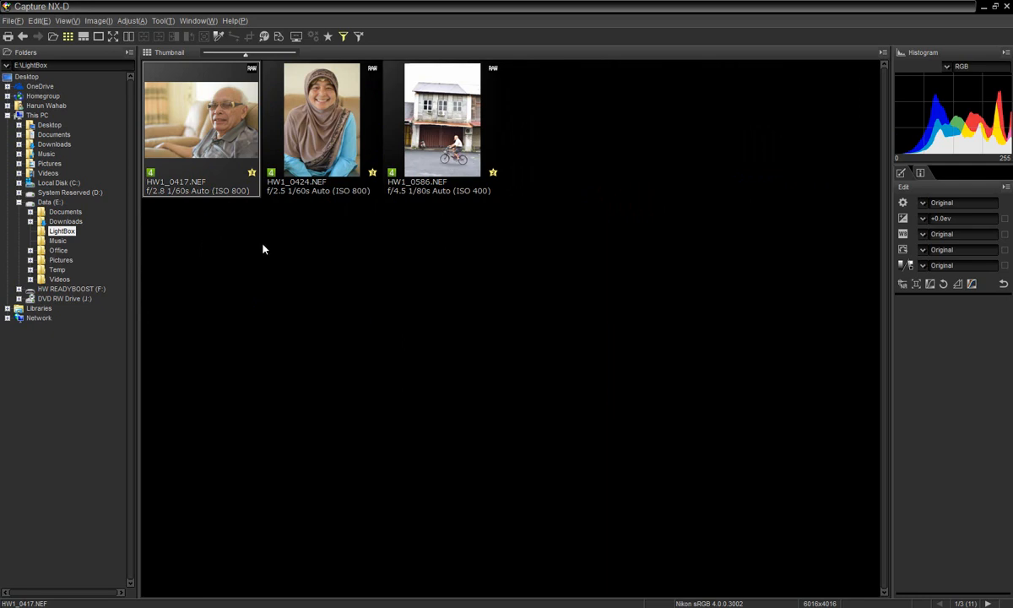
# Open the cyclist photo HW1_0586.NEF in the preview and straighten it along the shophouse's awning line
pyautogui.click(441, 150)
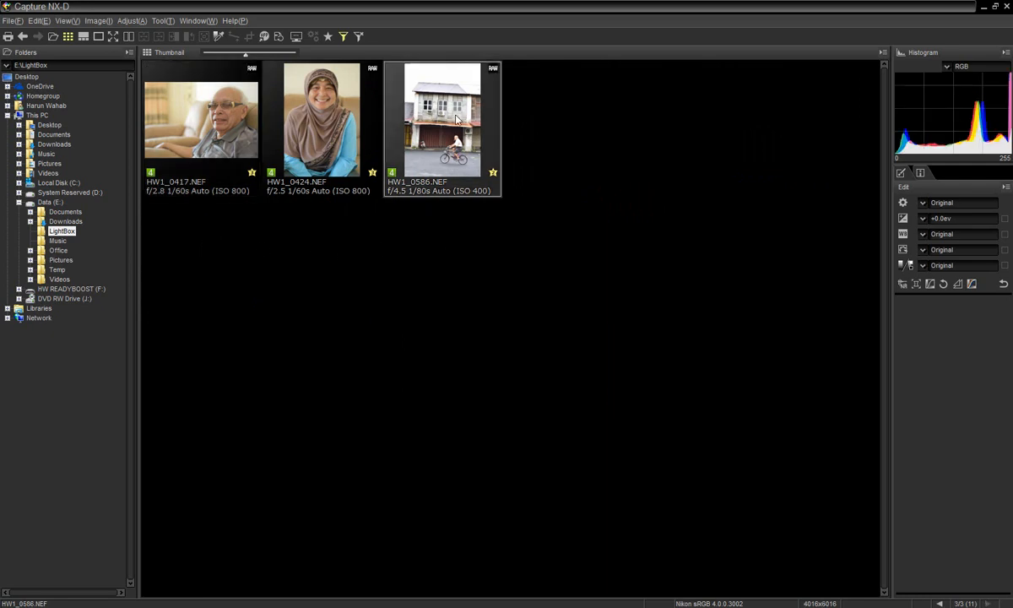
pyautogui.doubleClick(432, 111)
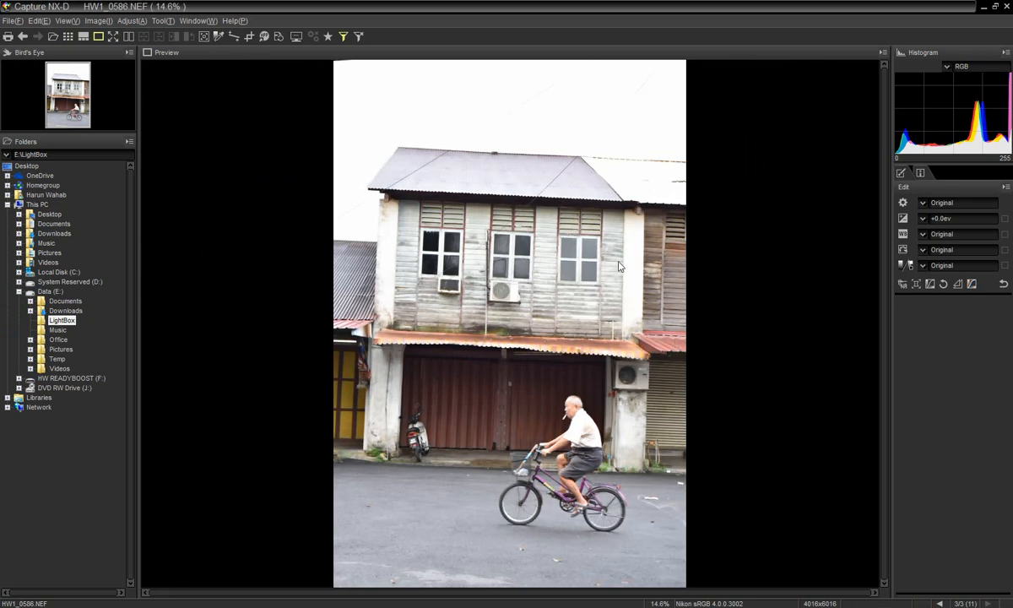
pyautogui.click(234, 37)
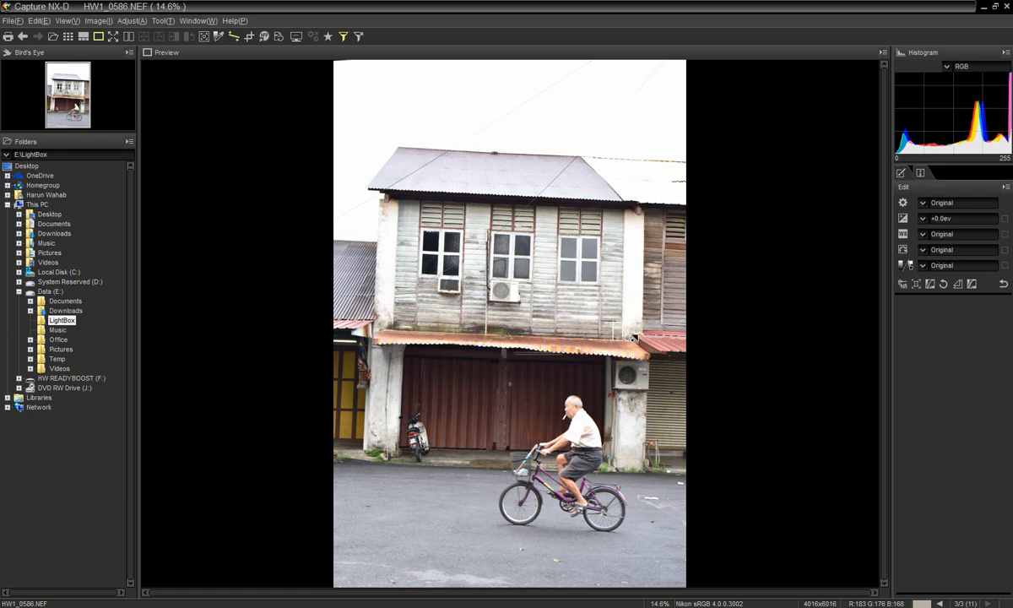
pyautogui.click(635, 336)
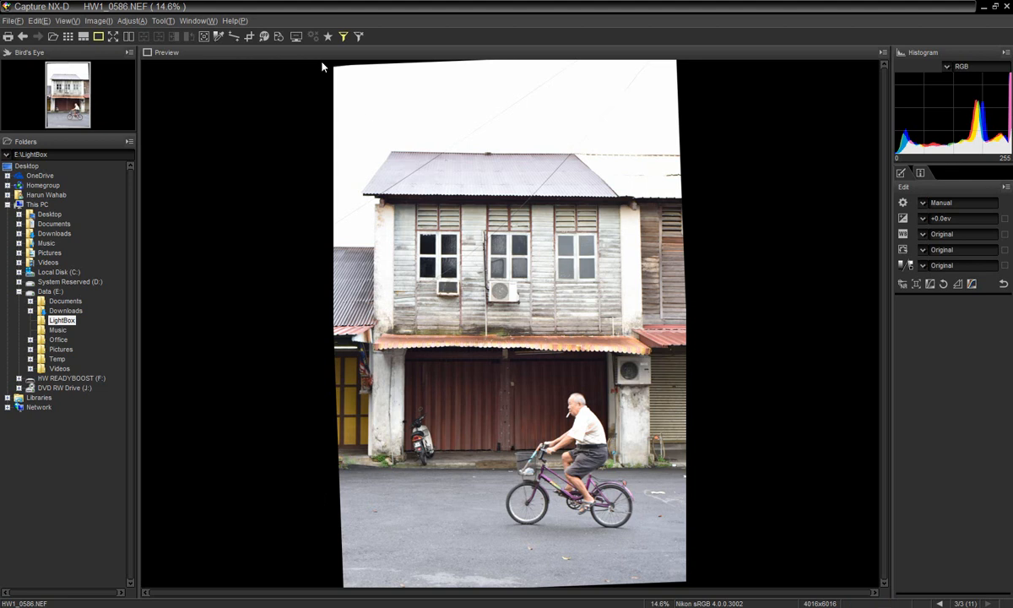
# Crop the straightened photo at a 3:2 aspect ratio to about 3751 x 5626 pixels, excluding the slanted black edges
pyautogui.click(249, 37)
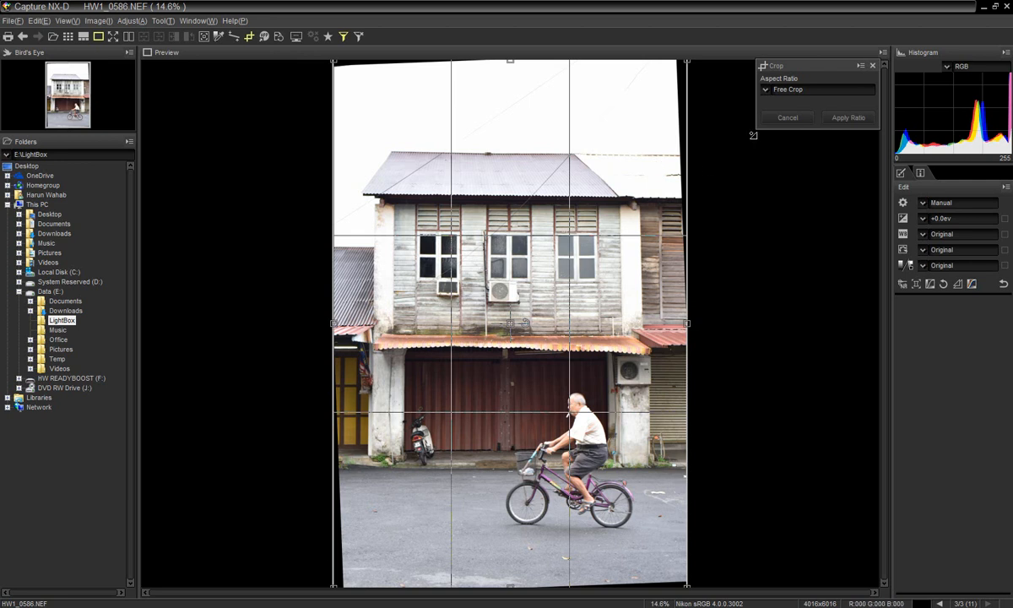
pyautogui.click(794, 92)
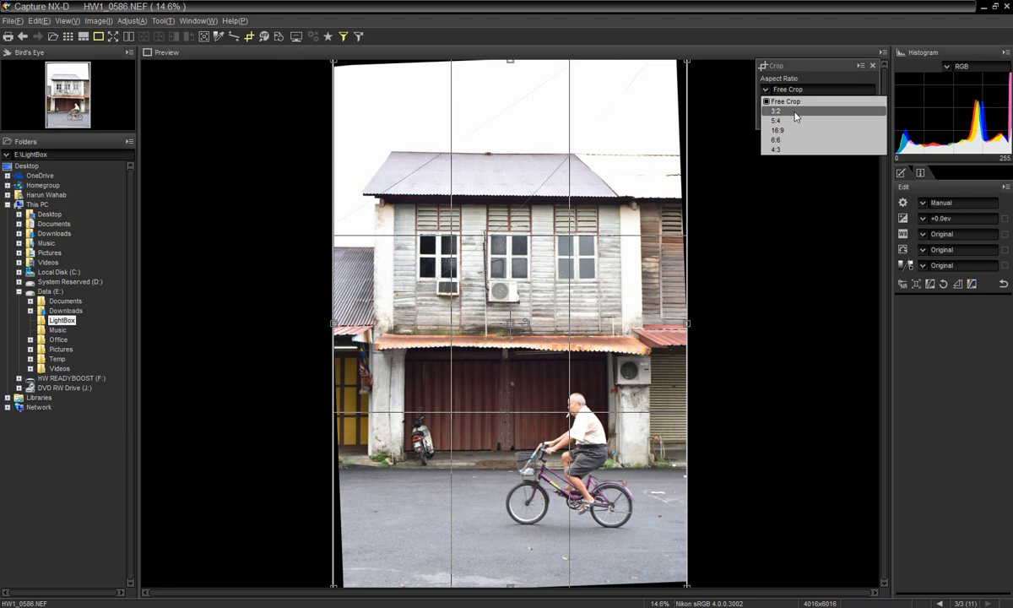
pyautogui.click(791, 111)
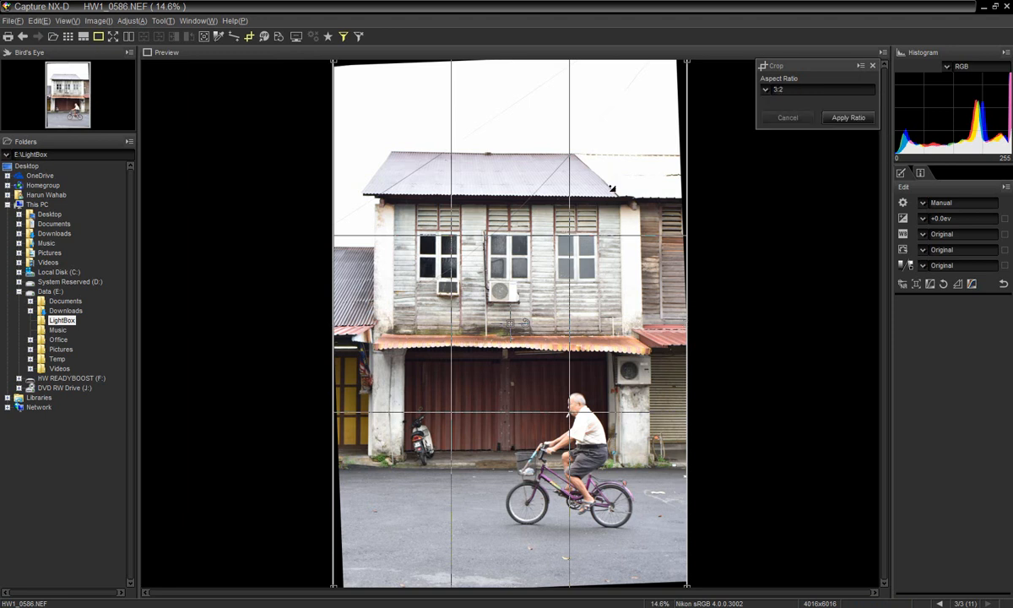
pyautogui.moveTo(331, 63); pyautogui.dragTo(350, 110)
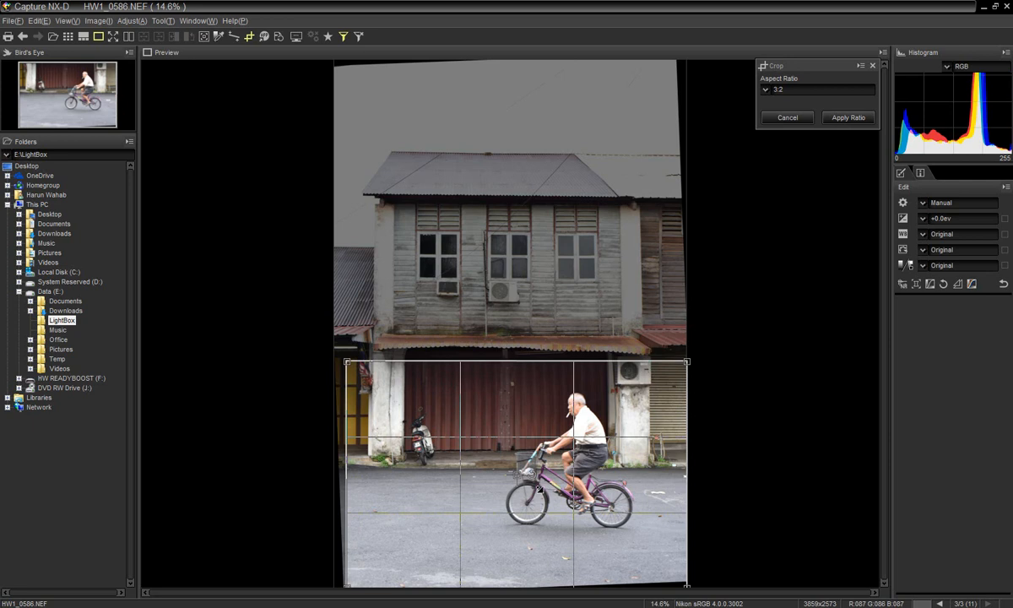
pyautogui.click(531, 476)
pyautogui.moveTo(405, 250); pyautogui.dragTo(323, 140)
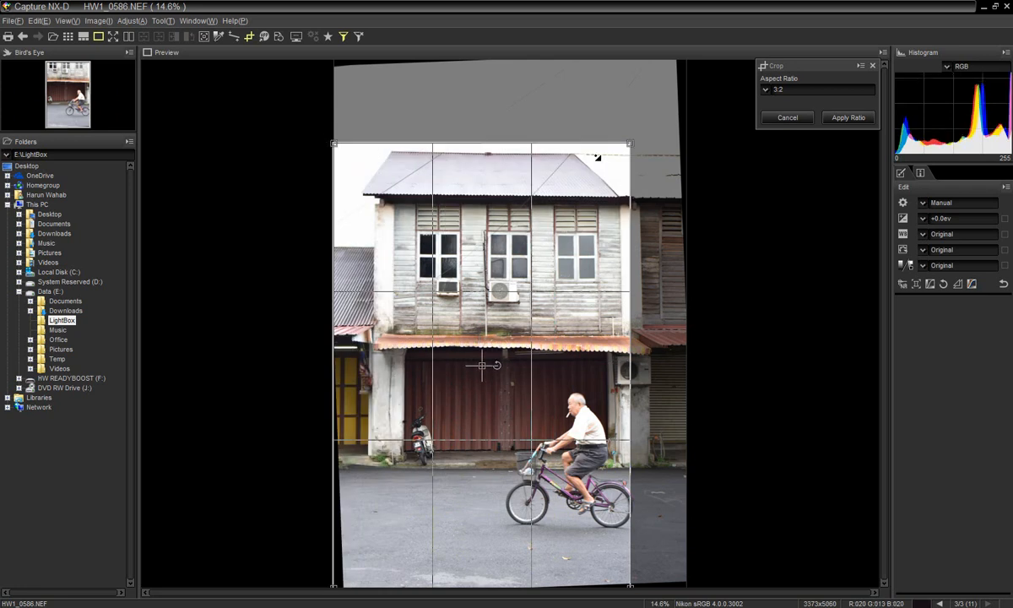
pyautogui.moveTo(629, 143); pyautogui.dragTo(683, 72)
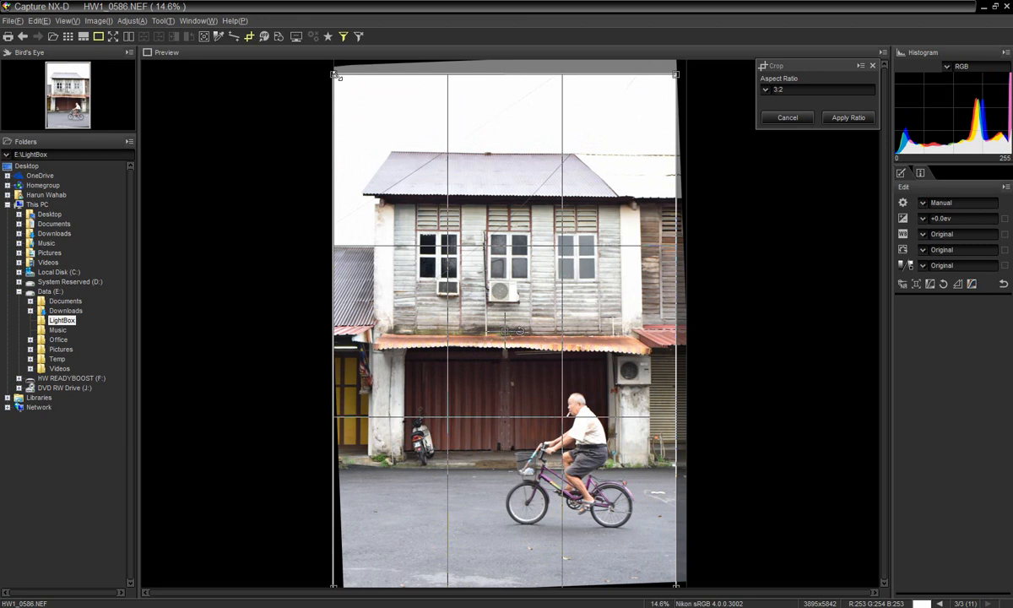
pyautogui.moveTo(335, 584); pyautogui.dragTo(346, 570)
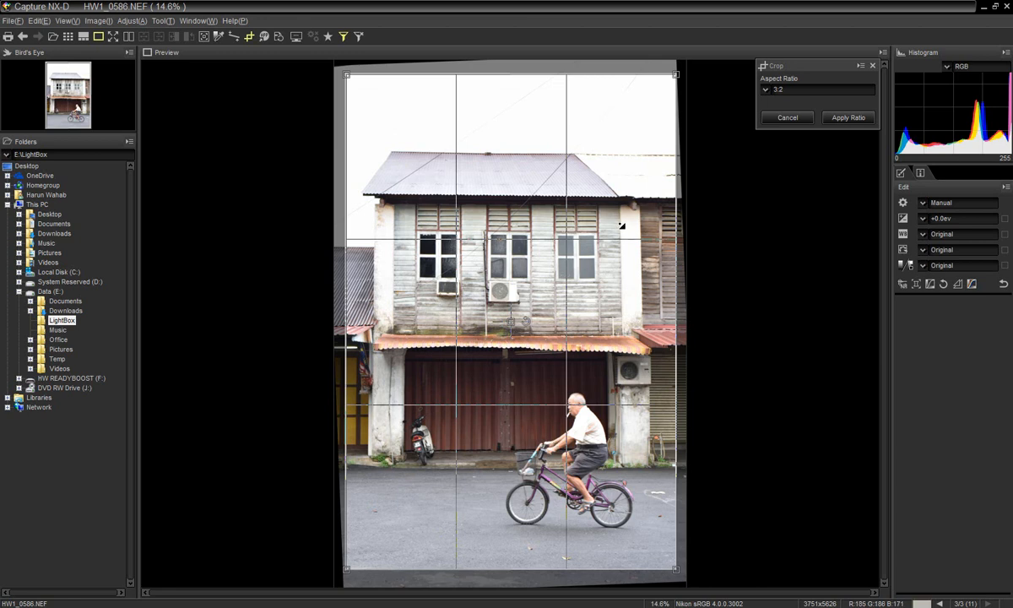
pyautogui.click(250, 37)
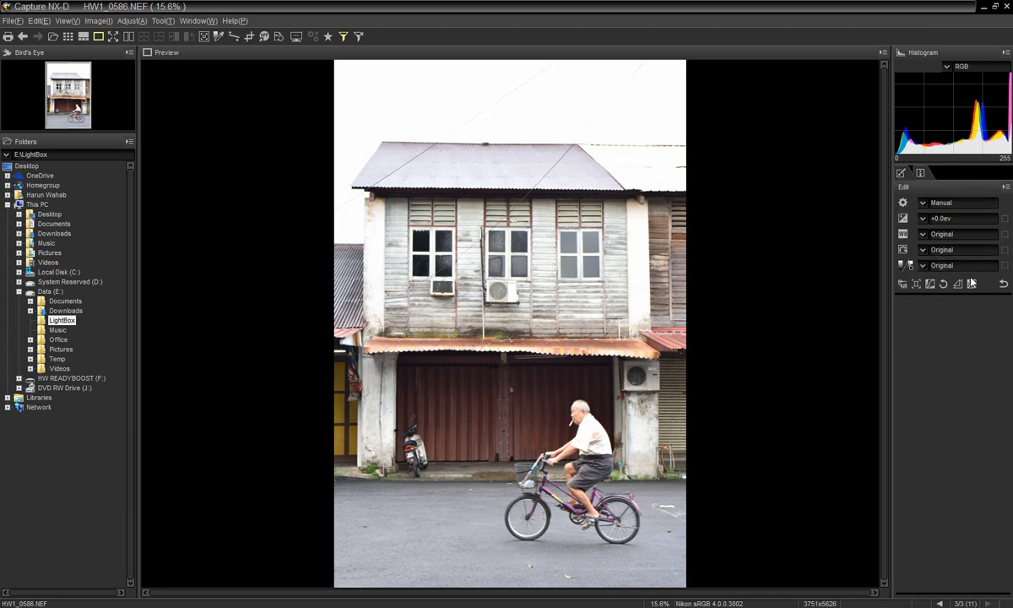
# Lower the photo's exposure compensation to -1.0 EV and further to -2.00
pyautogui.click(924, 220)
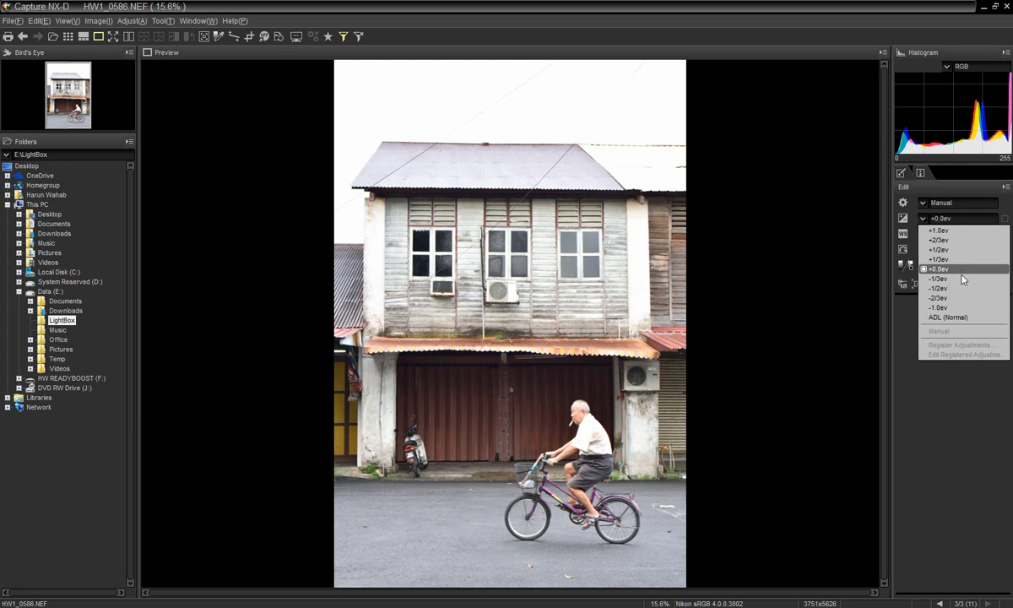
pyautogui.click(962, 309)
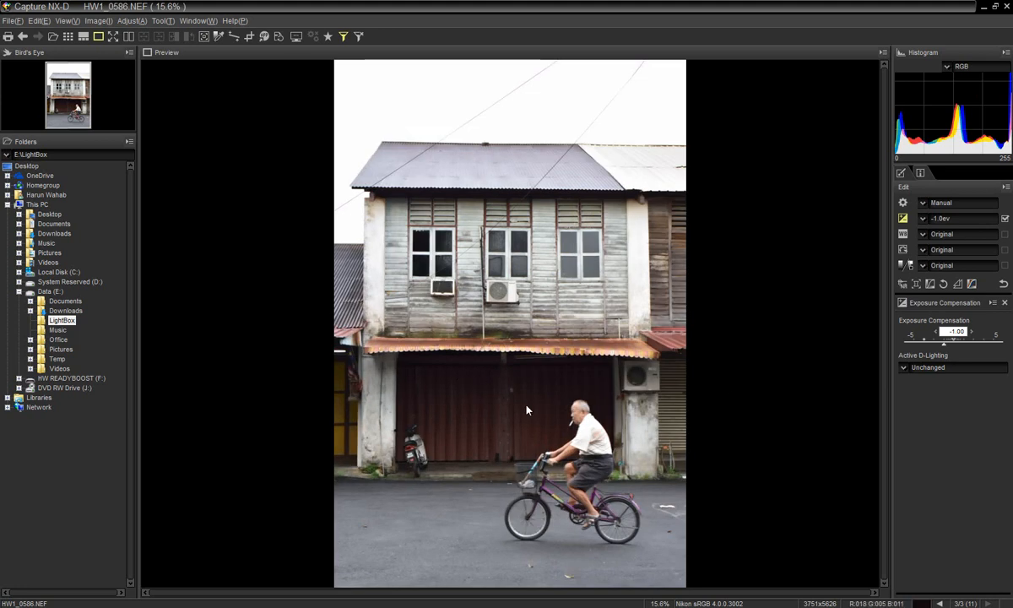
pyautogui.click(934, 342)
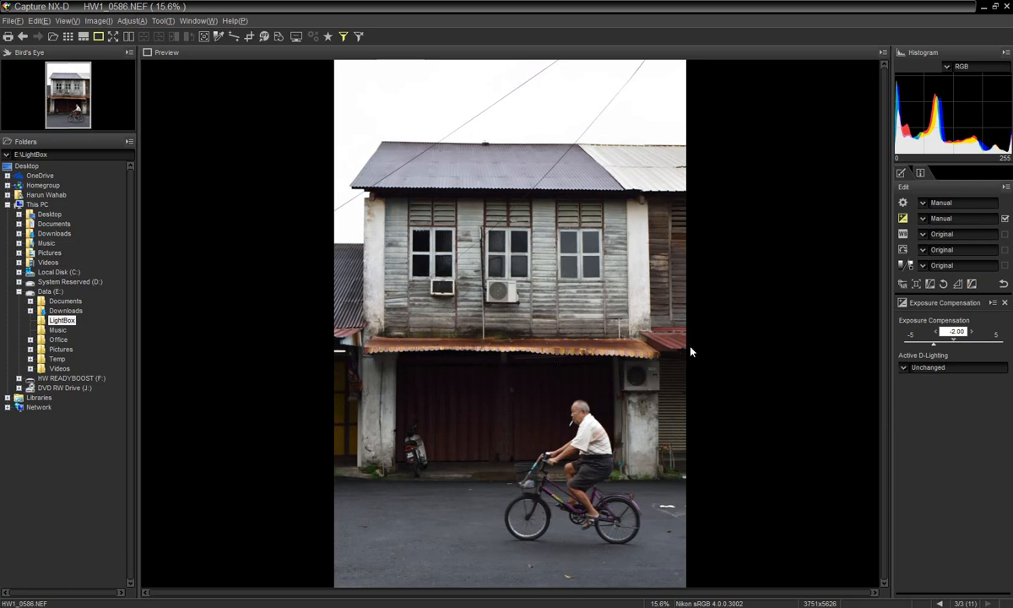
pyautogui.click(965, 331)
# Try Normal Active D-Lighting, settle on Extra high 1 (Extra high), and close the exposure settings
pyautogui.click(925, 370)
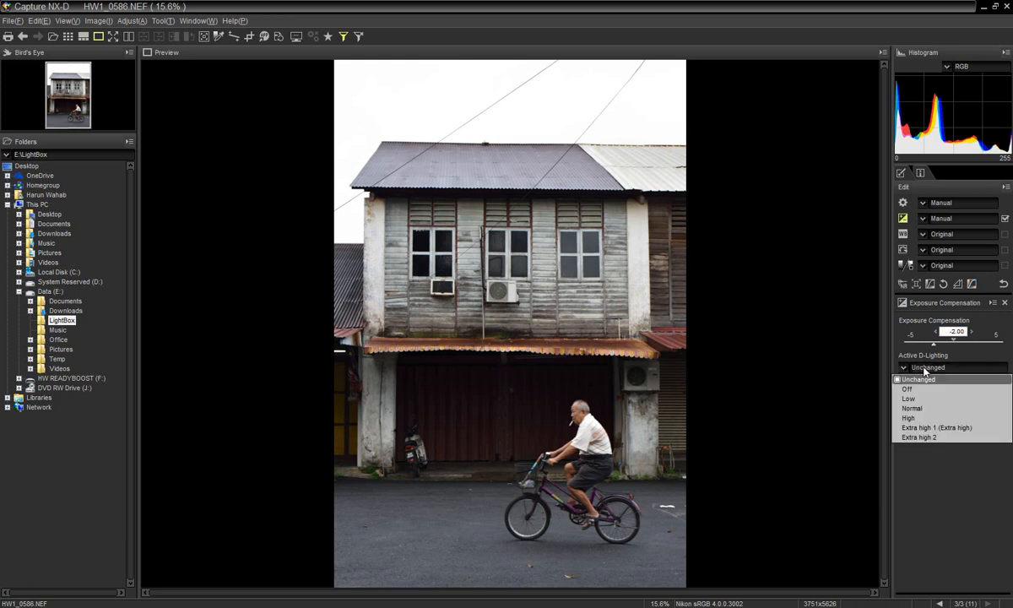
pyautogui.click(923, 410)
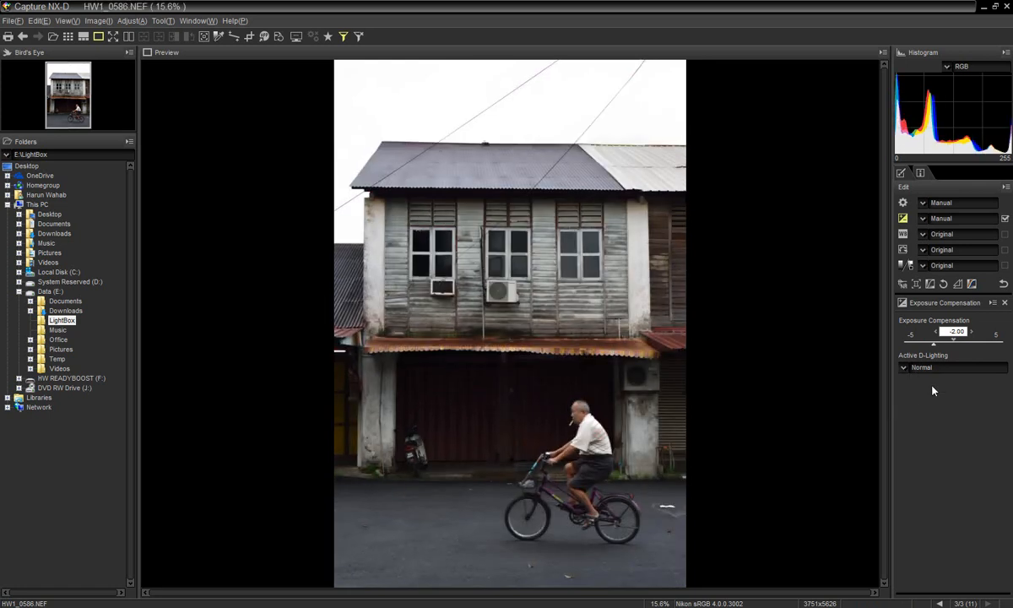
pyautogui.click(916, 367)
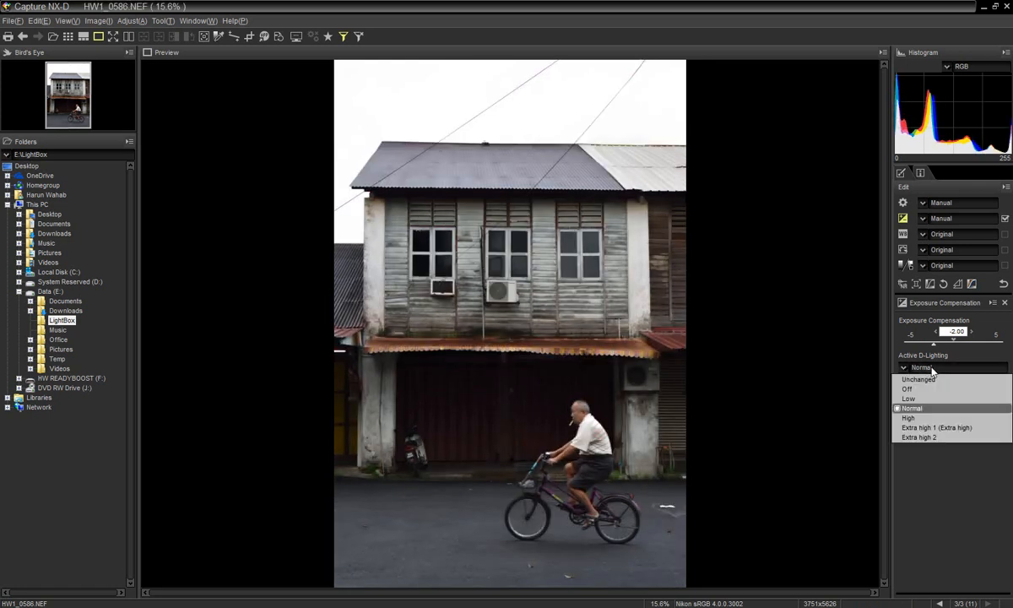
pyautogui.click(932, 427)
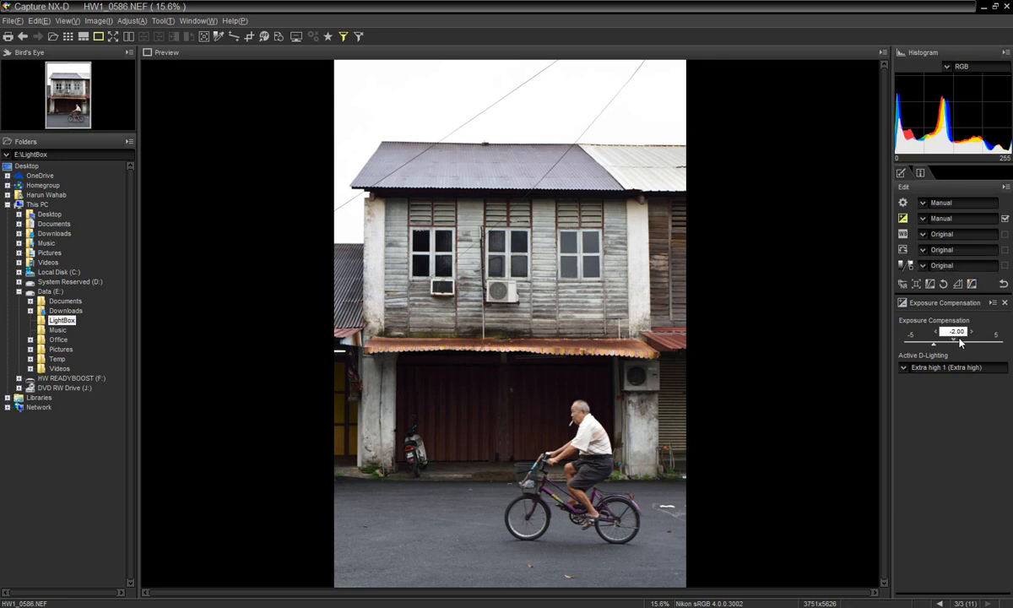
pyautogui.click(1005, 303)
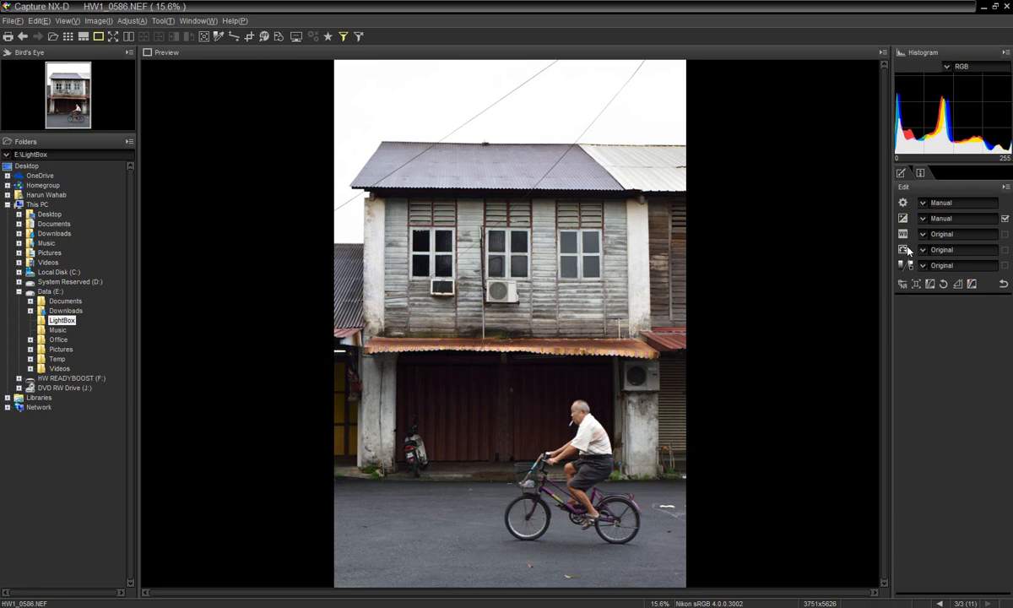
# Lower the white balance color temperature to about 4800 K and close the white balance settings
pyautogui.click(903, 235)
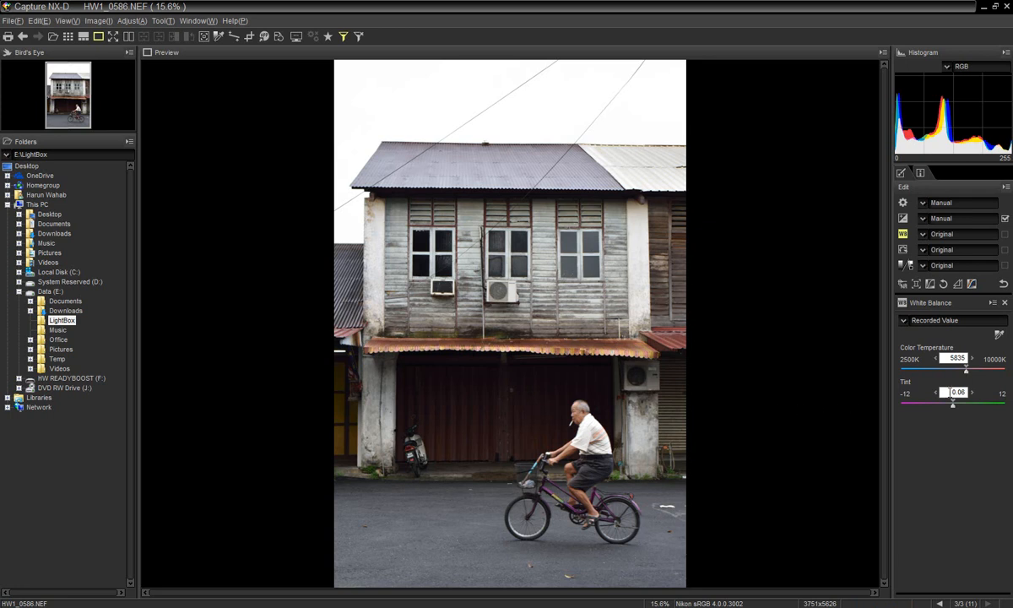
pyautogui.moveTo(969, 377); pyautogui.dragTo(955, 378)
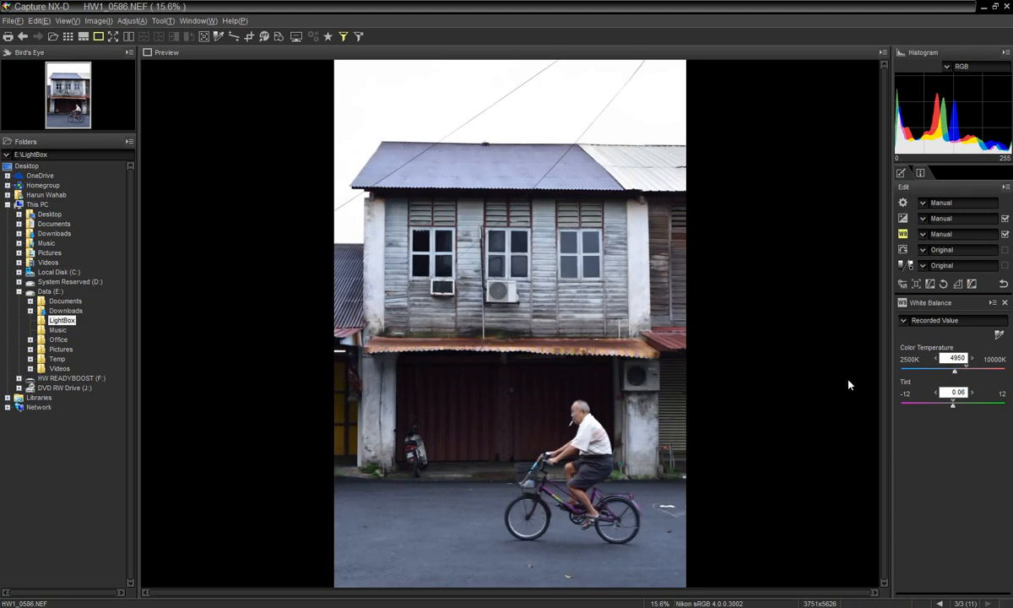
pyautogui.moveTo(955, 374); pyautogui.dragTo(952, 376)
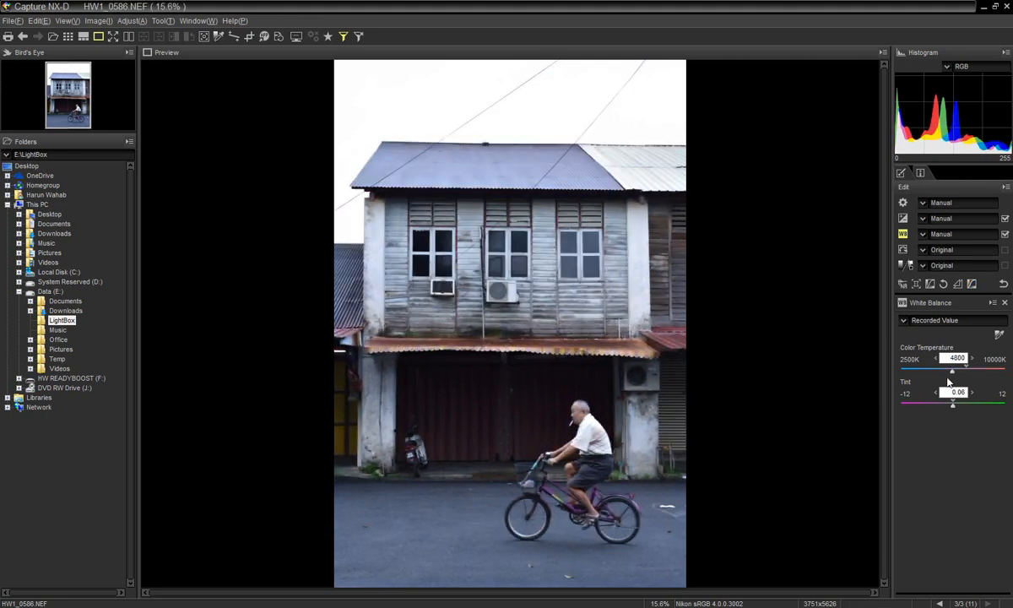
pyautogui.moveTo(952, 375); pyautogui.dragTo(950, 376)
pyautogui.click(1005, 303)
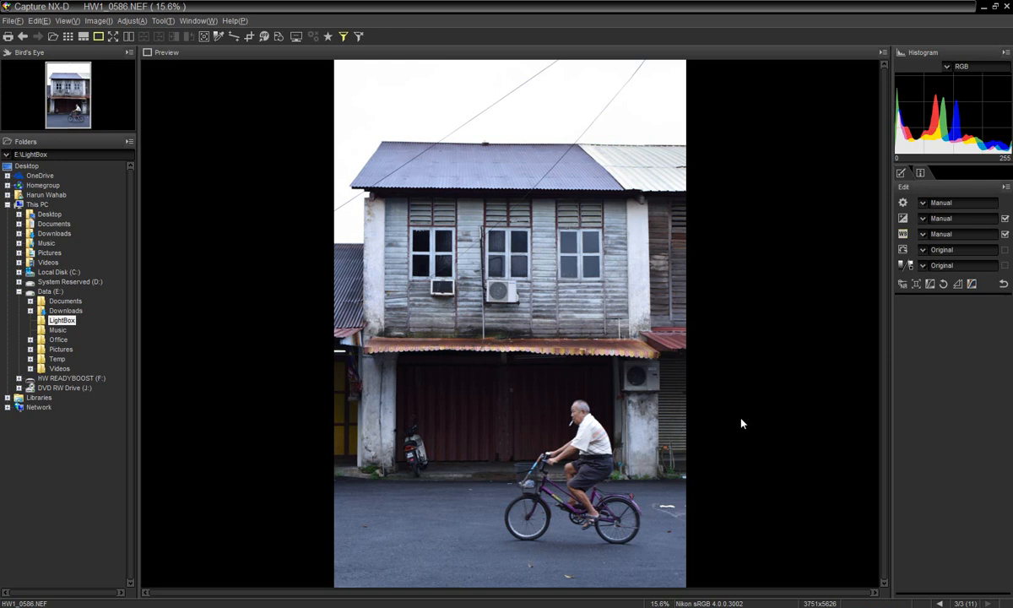
# Try the Neutral and Vivid picture controls on the photo and settle on Portrait
pyautogui.click(924, 255)
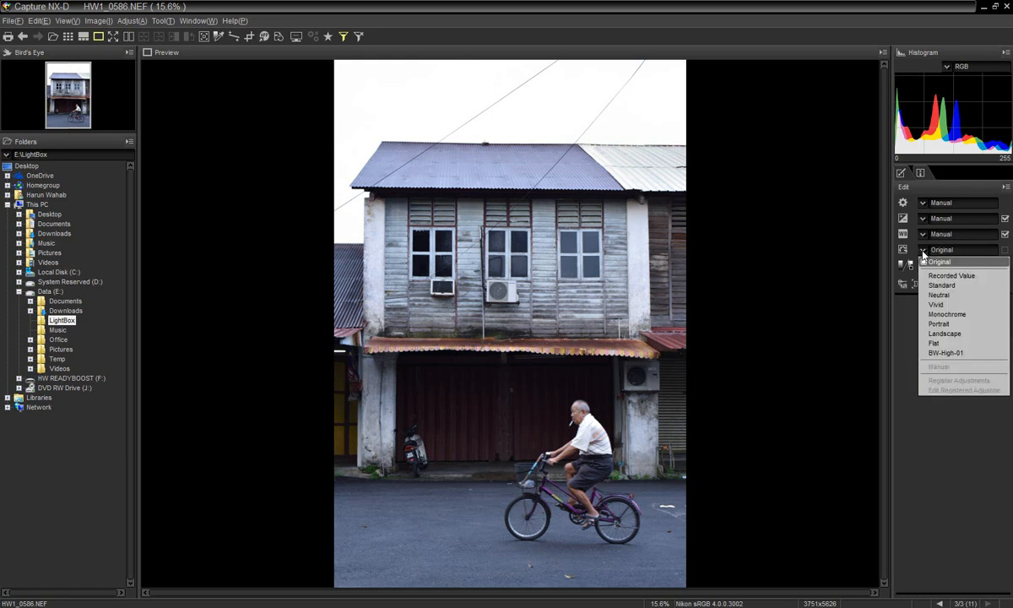
pyautogui.click(960, 297)
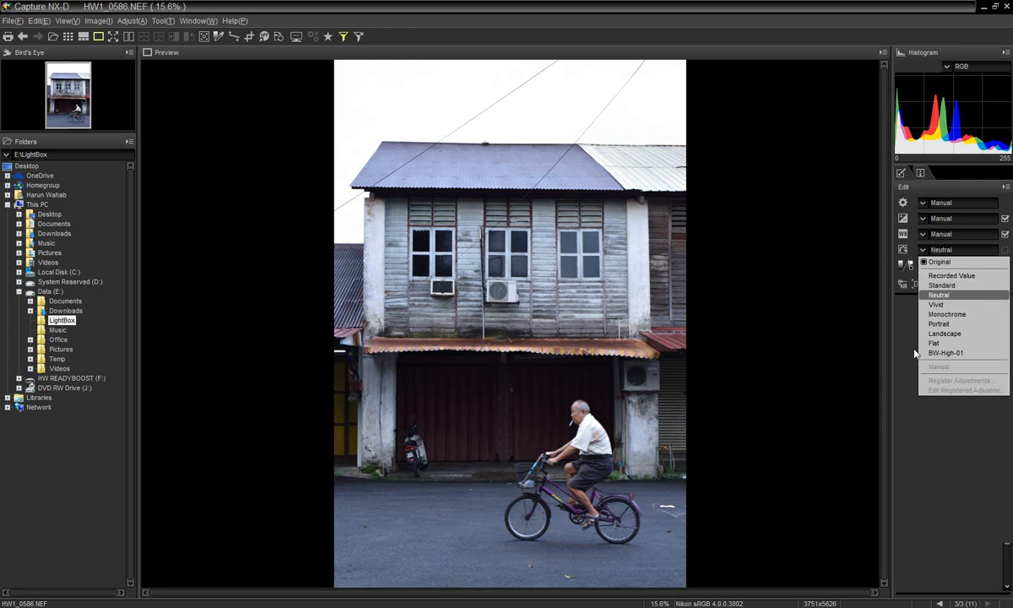
pyautogui.click(929, 250)
pyautogui.click(937, 305)
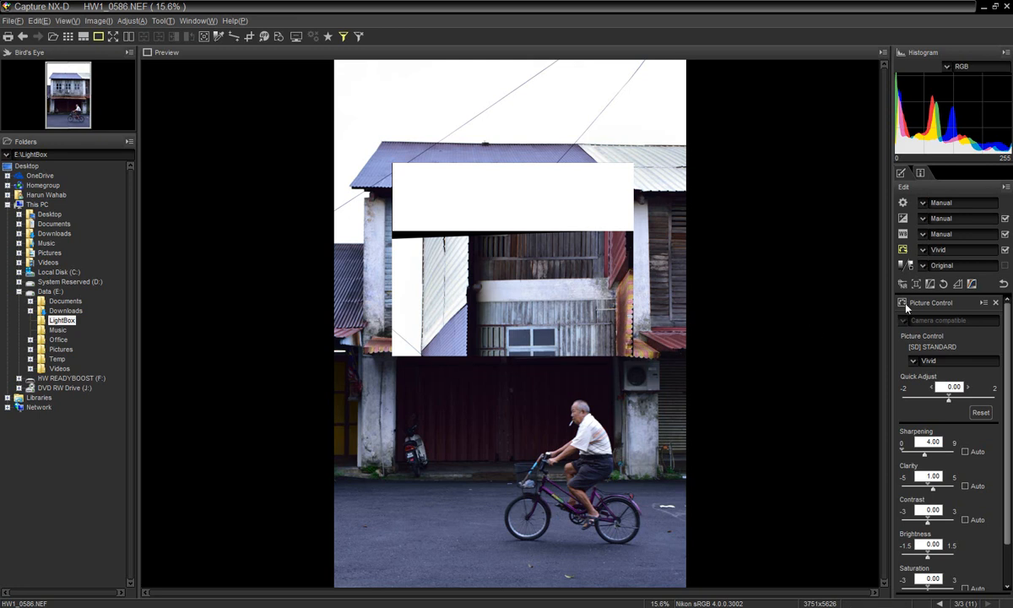
pyautogui.click(924, 255)
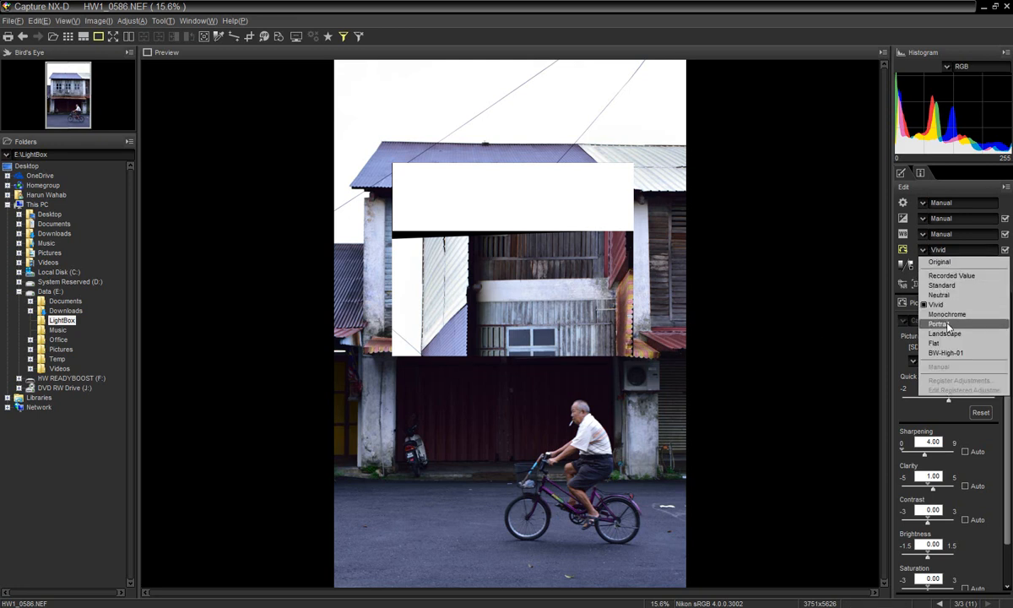
pyautogui.click(935, 324)
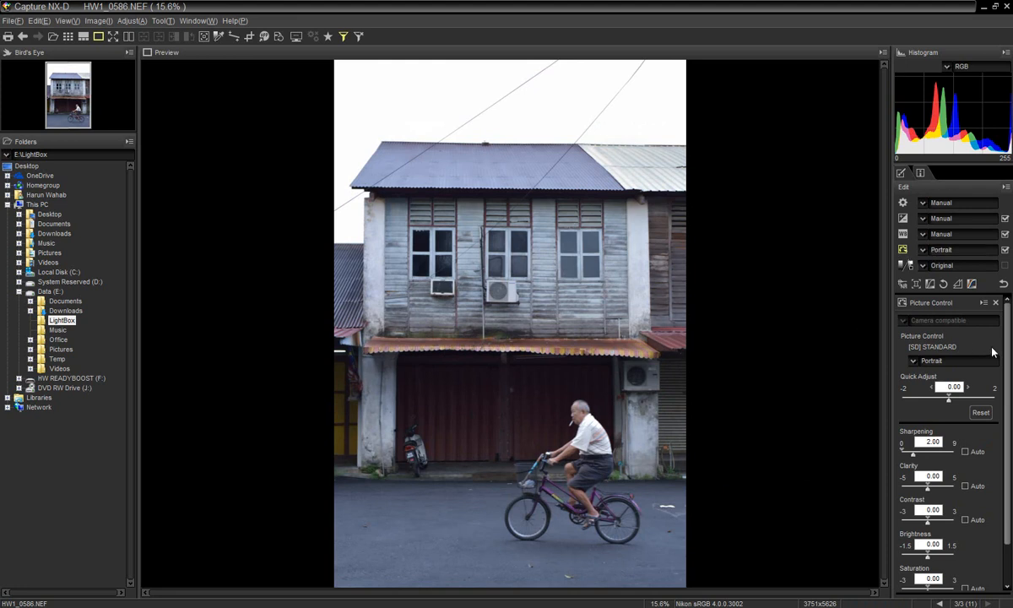
pyautogui.scroll(-1, 1008, 418)
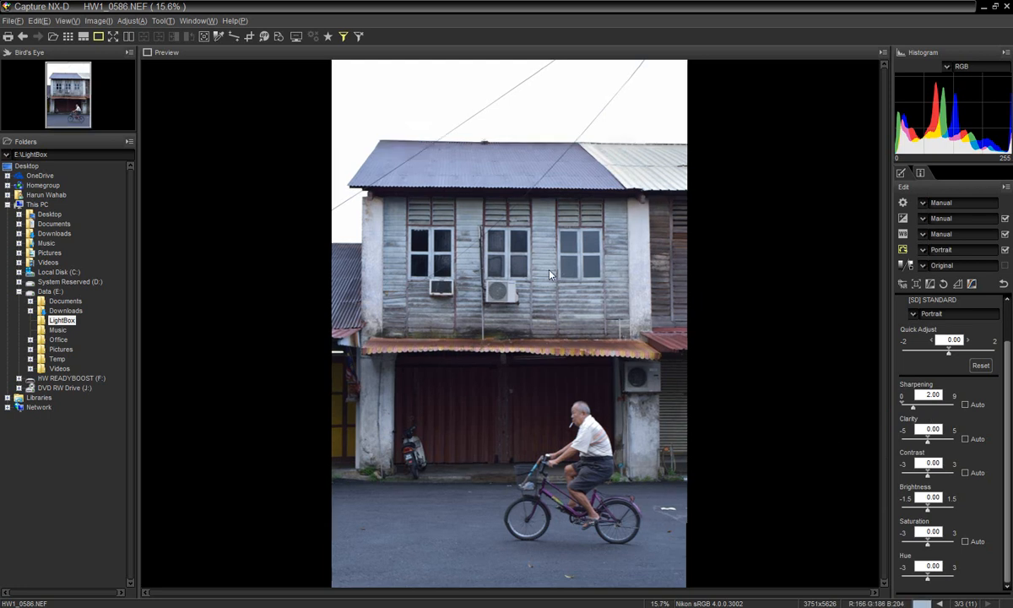
# Try a sharpening of 8.75 on the Portrait picture control while viewing the wooden windows at 100%, and set it back to 2
pyautogui.click(514, 252)
pyautogui.moveTo(627, 437); pyautogui.dragTo(443, 464)
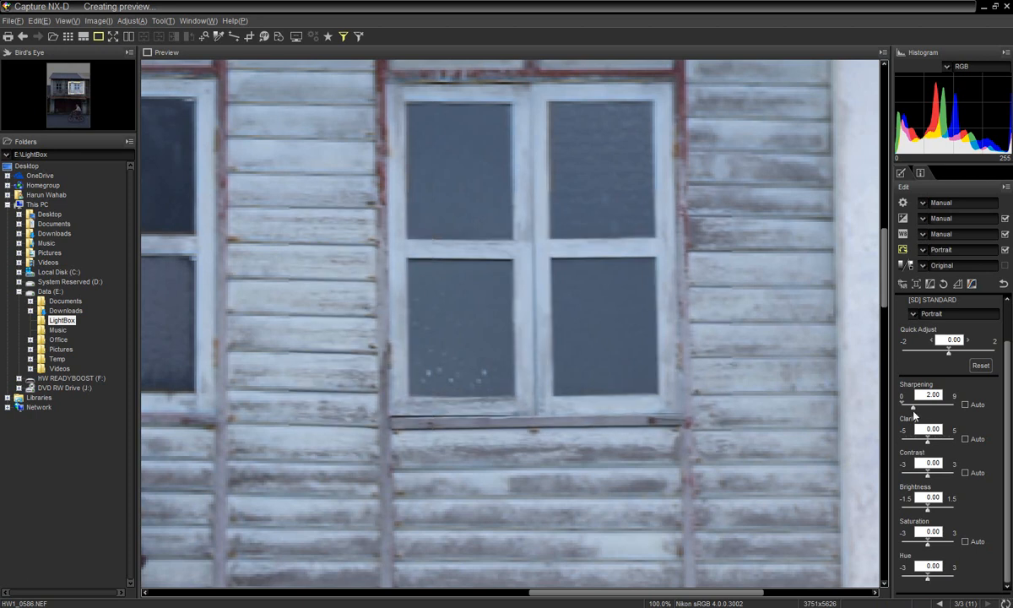
pyautogui.scroll(1, 1007, 420)
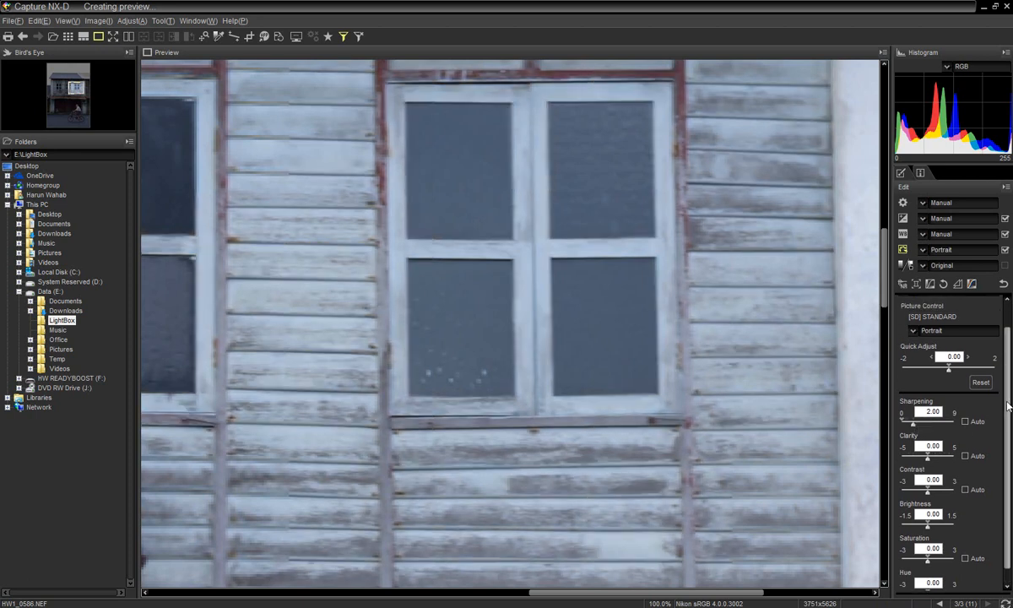
pyautogui.moveTo(919, 423); pyautogui.dragTo(952, 422)
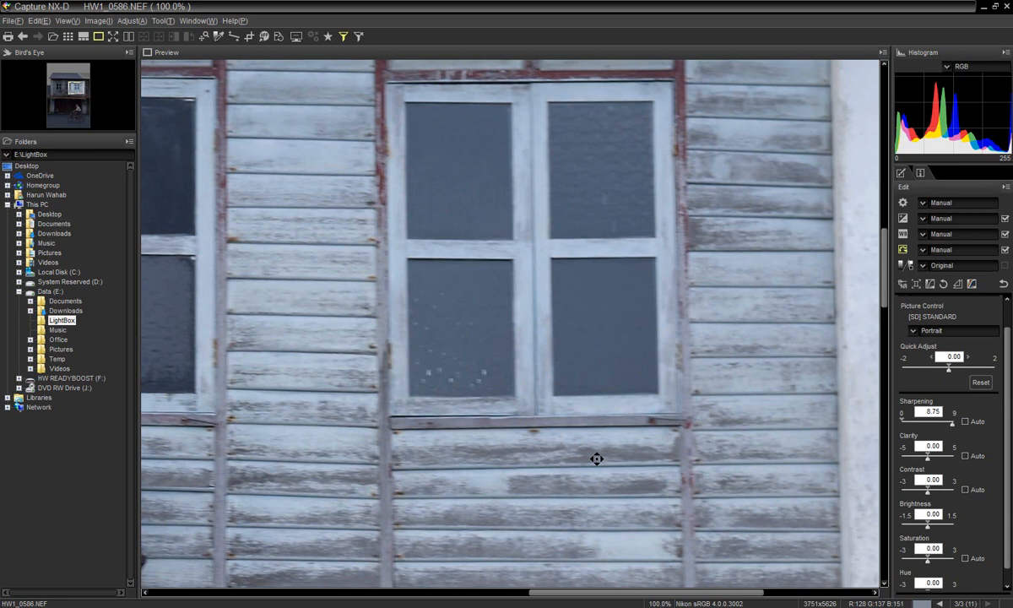
pyautogui.doubleClick(928, 411)
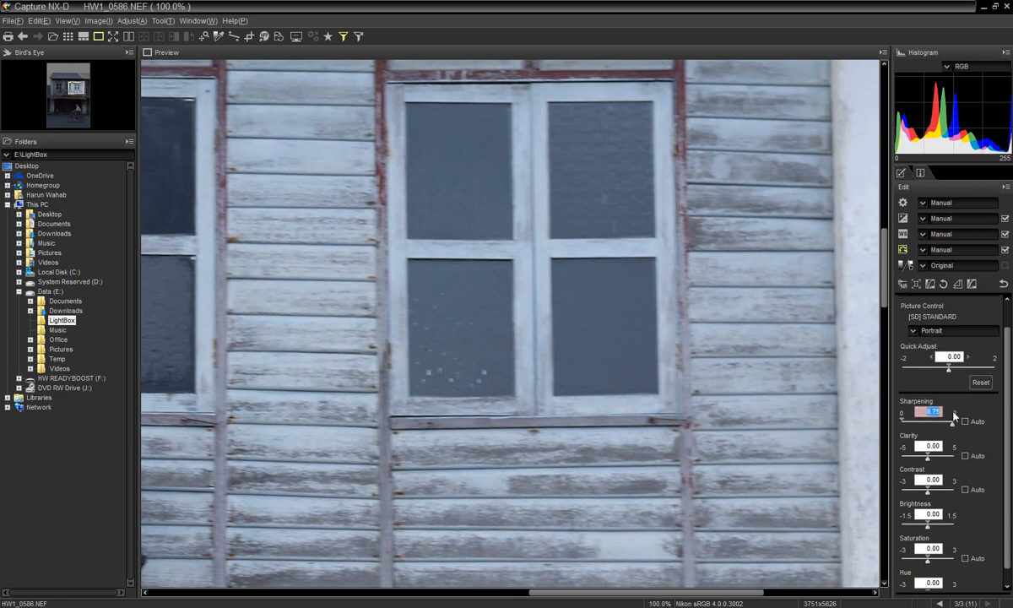
pyautogui.write('2')
pyautogui.press('Return')
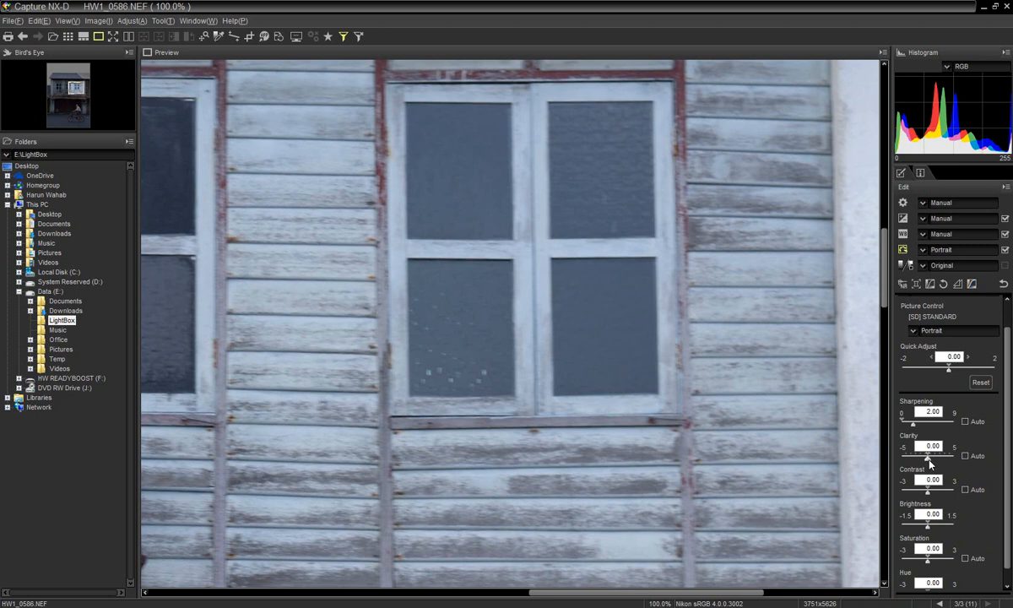
# Try clarity at -5.00 and 5.00, return it to 0.00, and close the picture control settings with the whole photo in view
pyautogui.moveTo(930, 461); pyautogui.dragTo(899, 457)
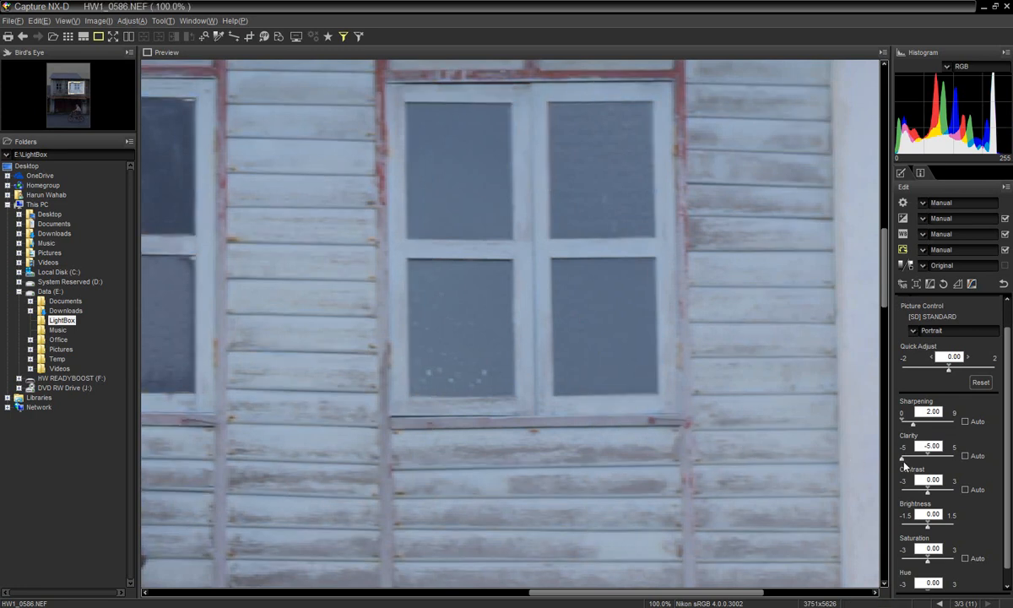
pyautogui.moveTo(909, 460); pyautogui.dragTo(954, 461)
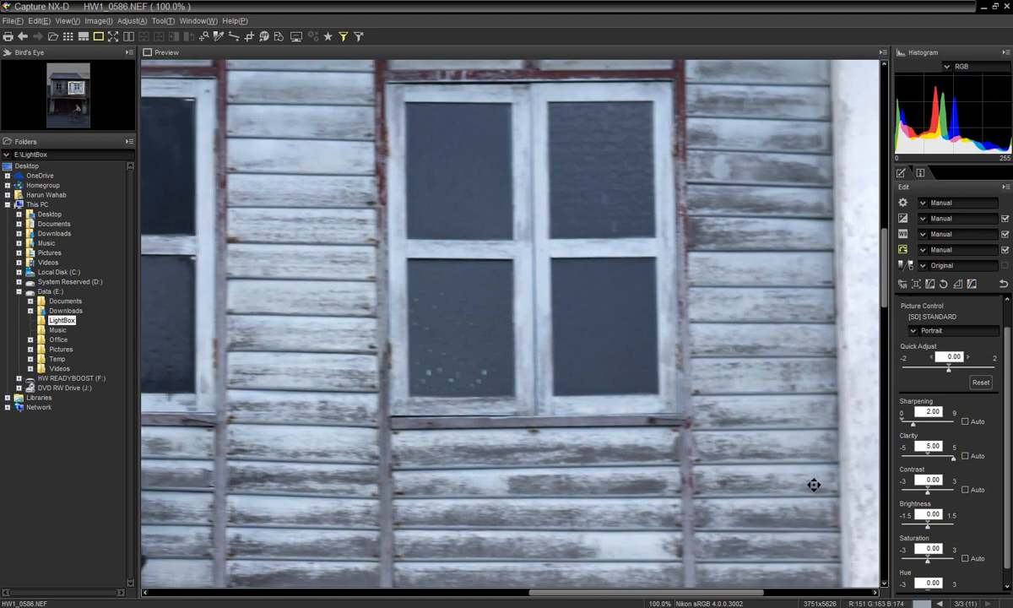
pyautogui.click(929, 458)
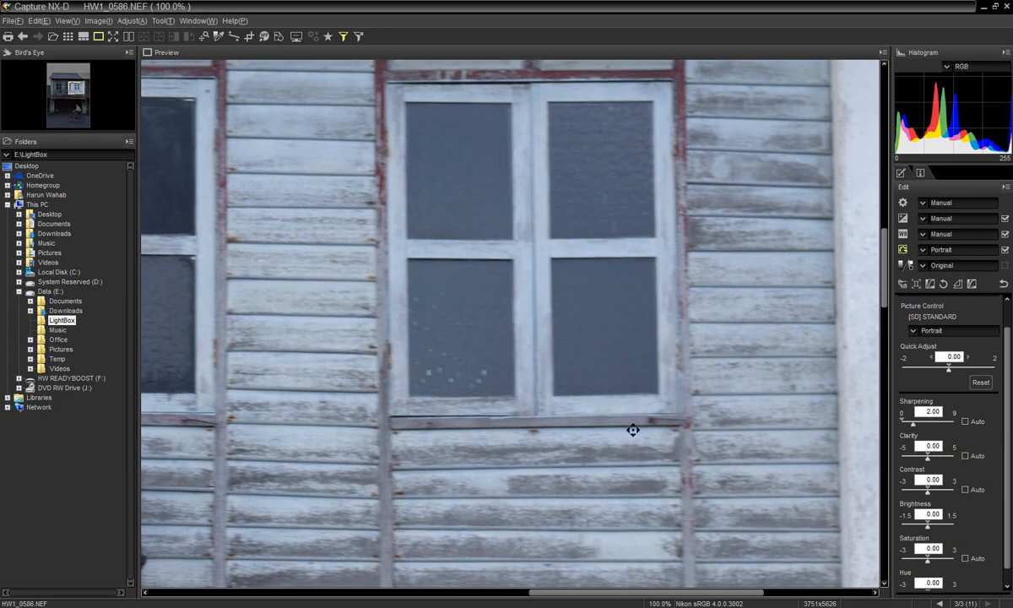
pyautogui.doubleClick(502, 427)
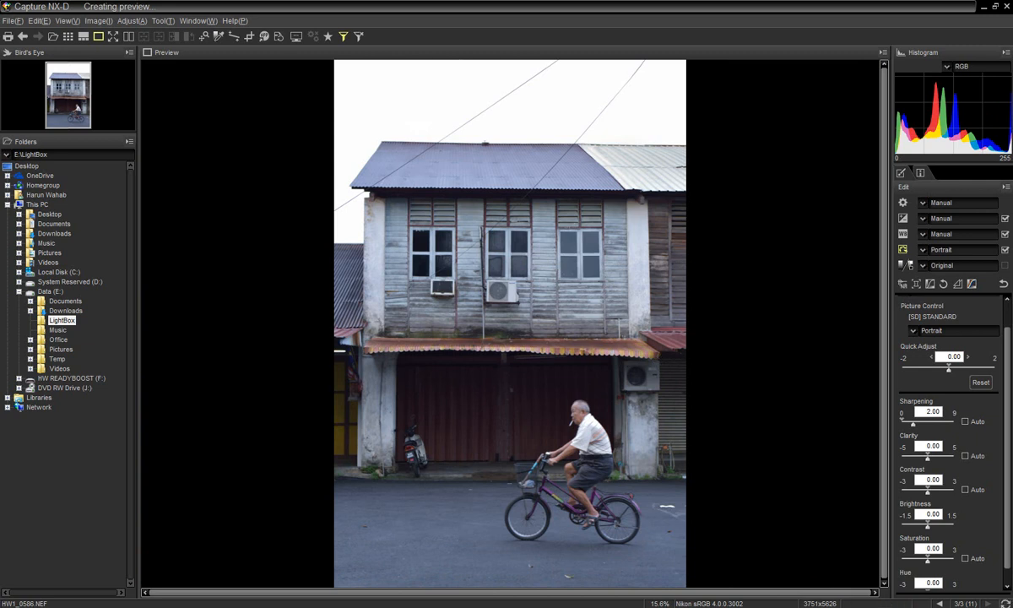
pyautogui.scroll(2, 1010, 358)
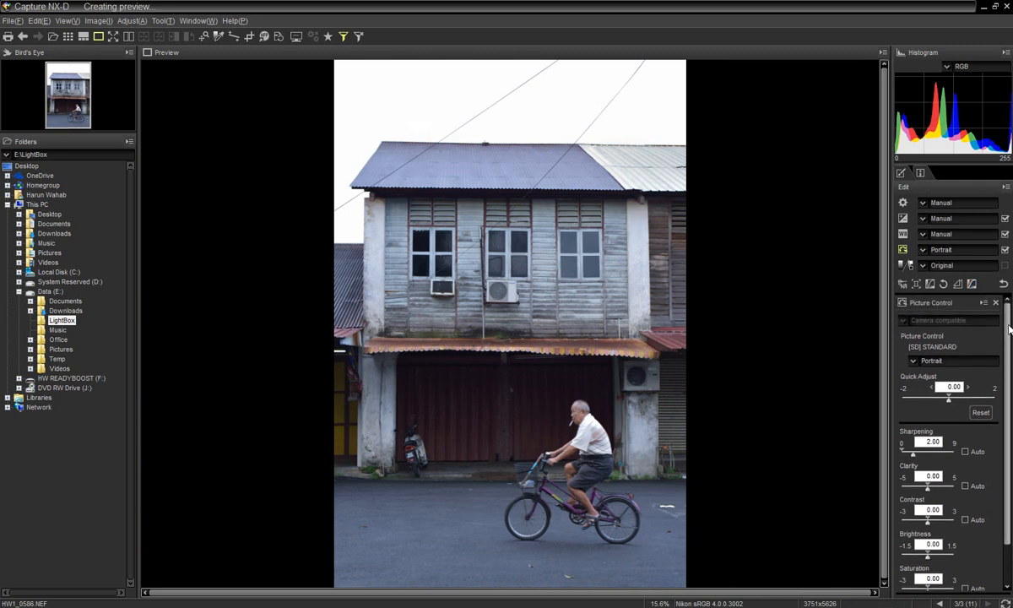
pyautogui.click(996, 303)
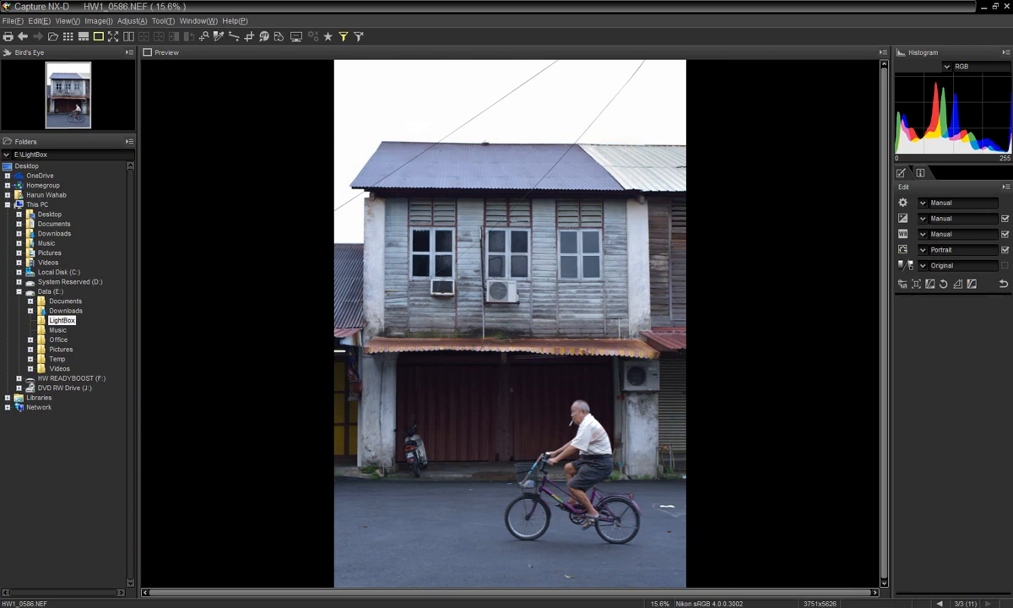
# Try a brightness of 59 and a contrast of 64 in the Tone settings, returning each to 0
pyautogui.click(902, 266)
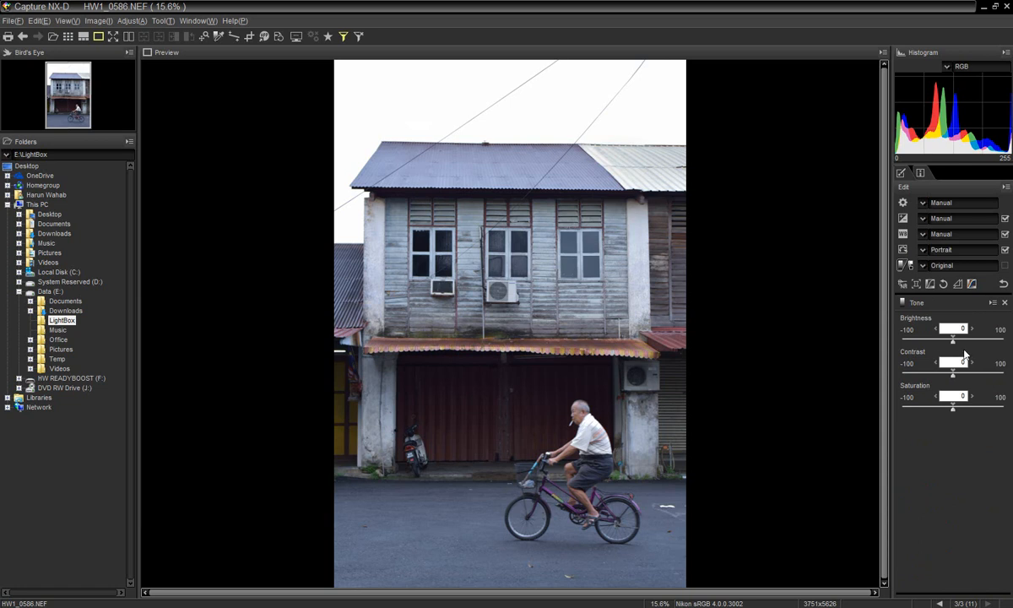
pyautogui.moveTo(953, 341); pyautogui.dragTo(985, 342)
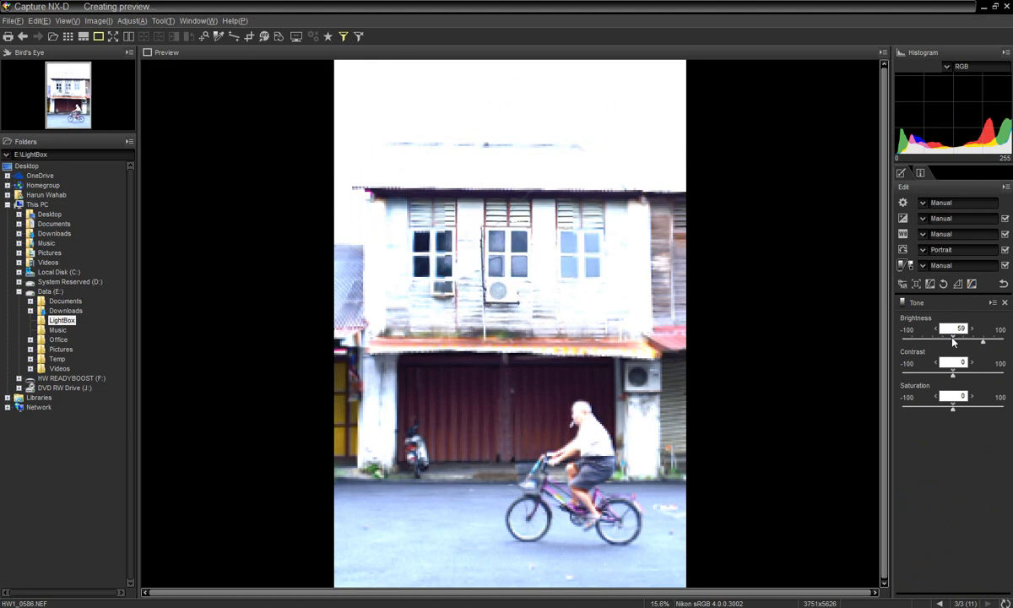
pyautogui.click(954, 338)
pyautogui.moveTo(953, 375); pyautogui.dragTo(985, 384)
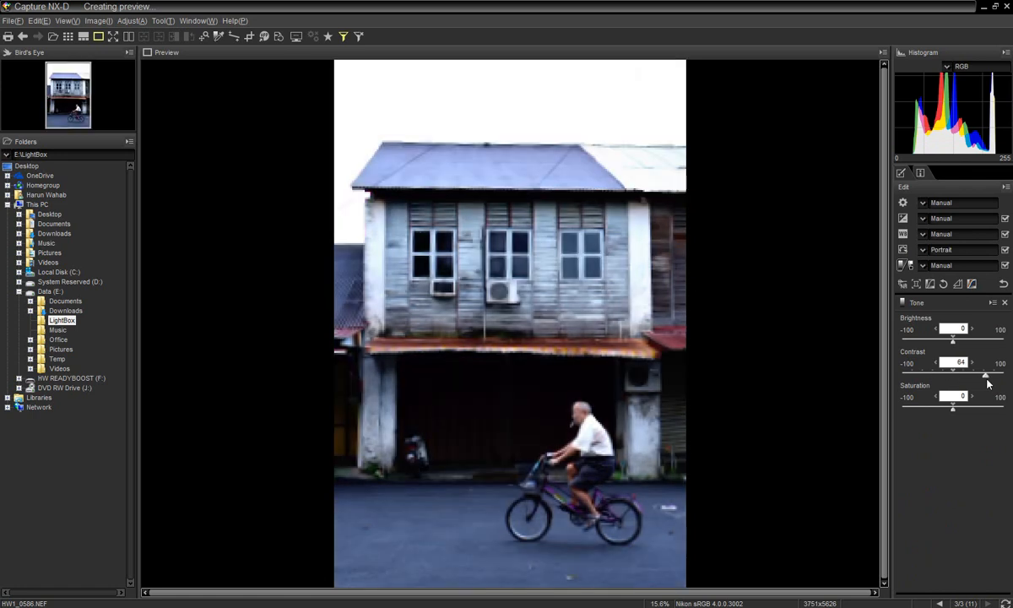
pyautogui.click(954, 372)
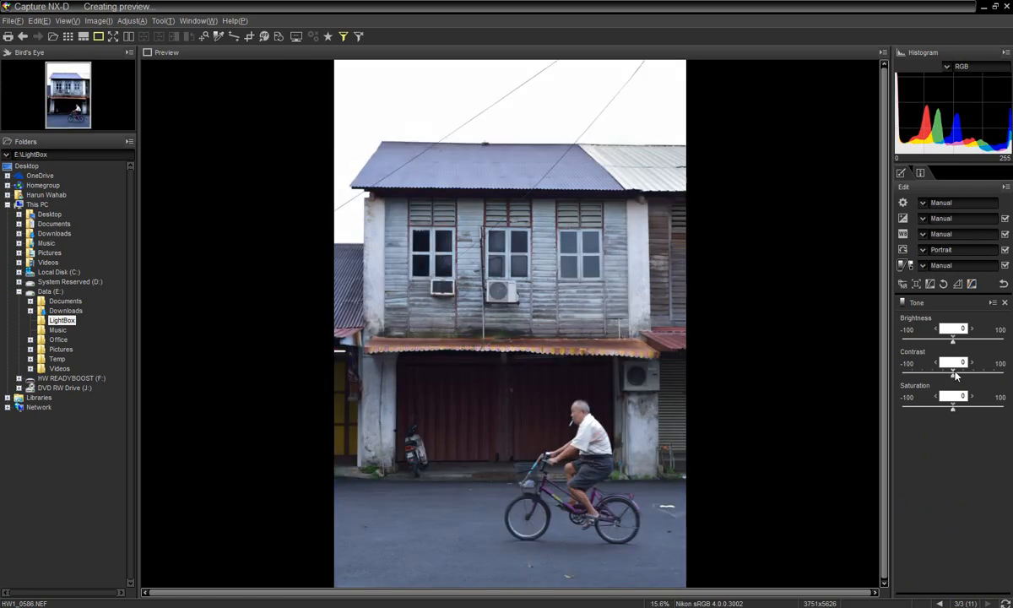
# Lower the photo's tone saturation to -78
pyautogui.moveTo(967, 417); pyautogui.dragTo(915, 416)
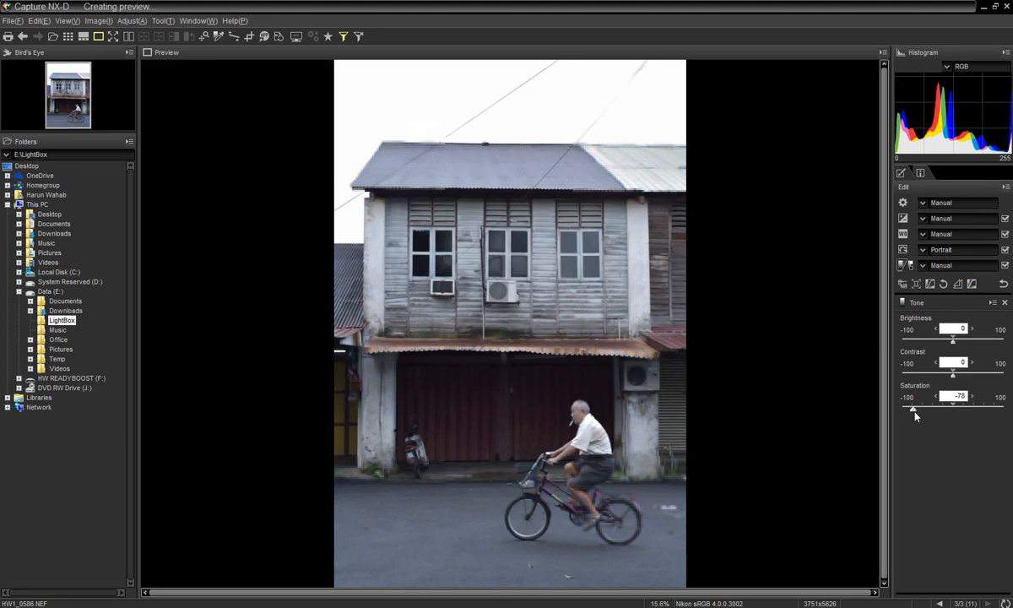
pyautogui.moveTo(914, 413); pyautogui.dragTo(912, 415)
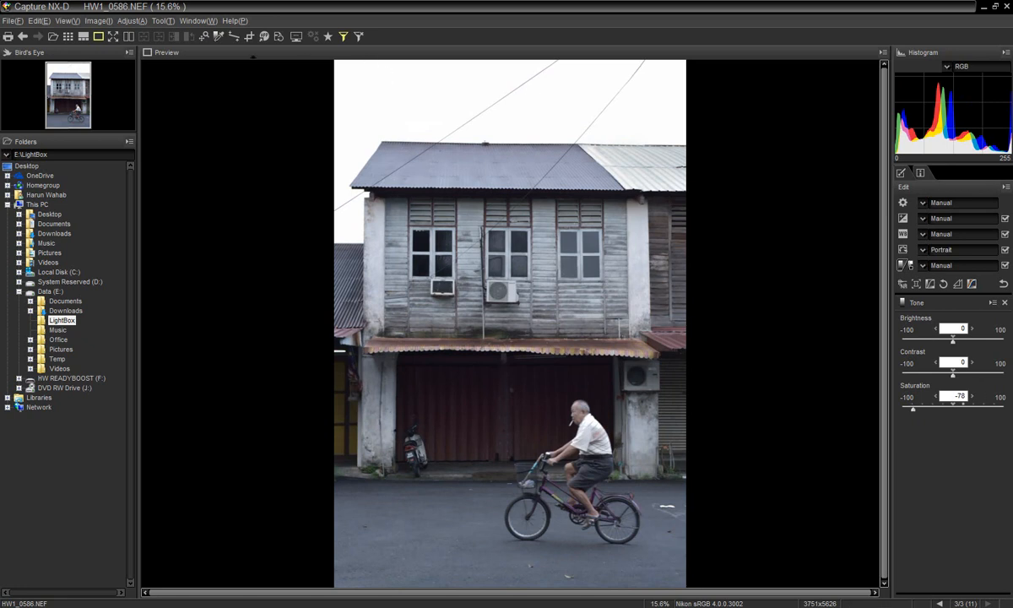
# Compare the before and after images side by side, return to the single preview, and close the Tone settings
pyautogui.click(128, 38)
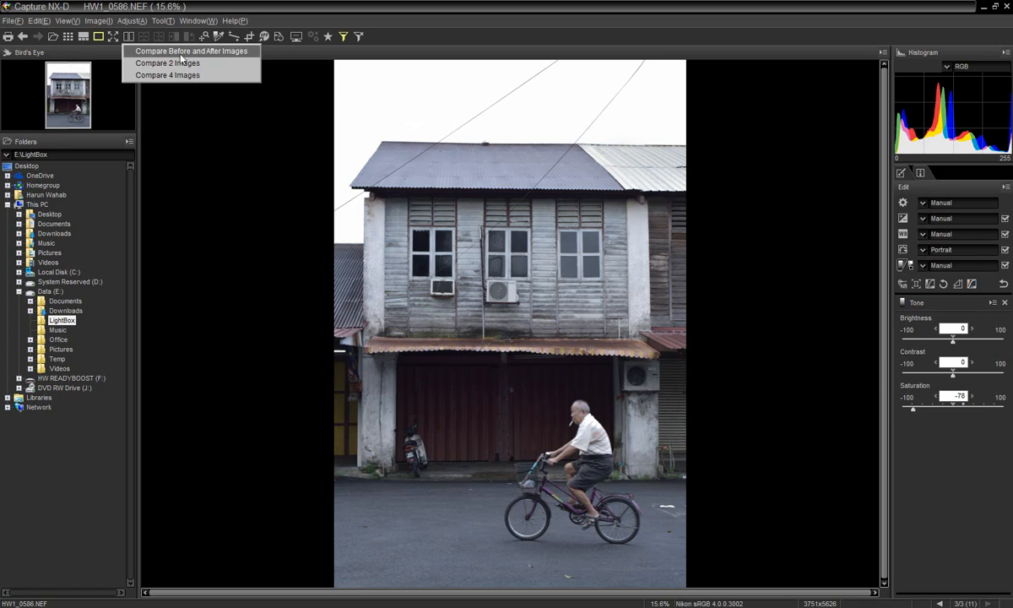
pyautogui.click(205, 50)
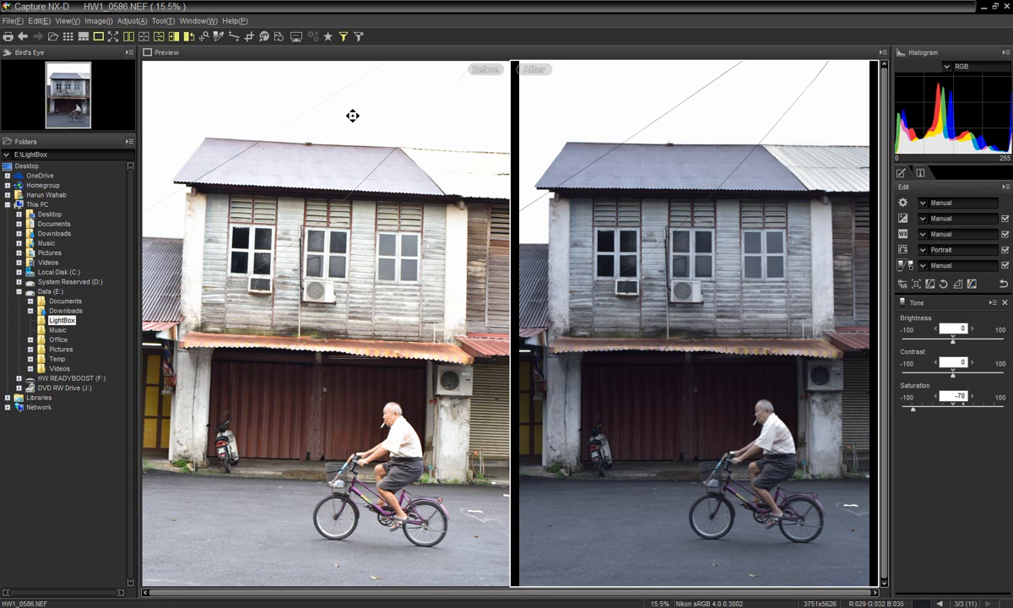
pyautogui.click(132, 38)
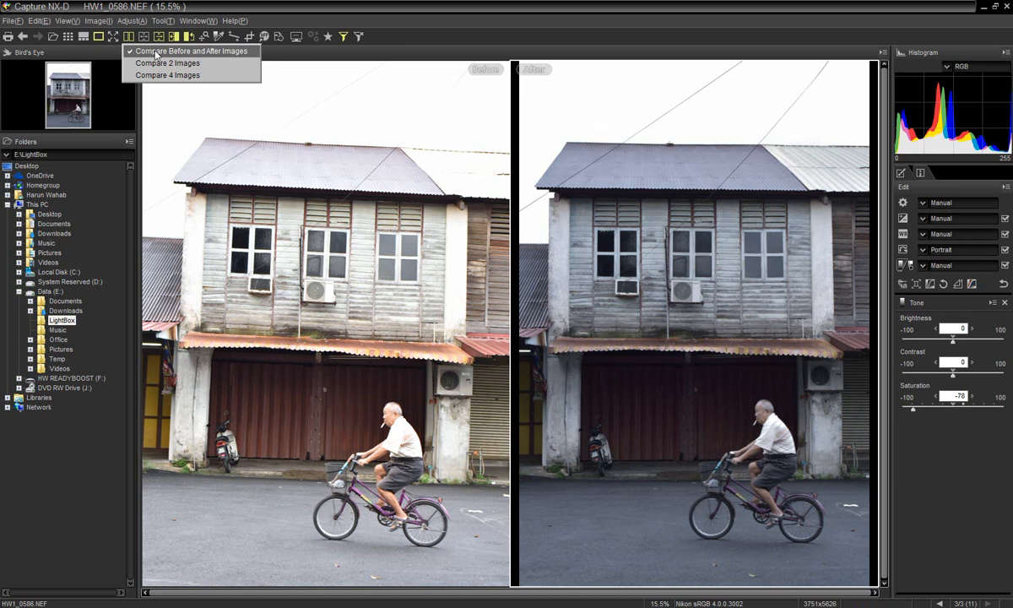
pyautogui.click(186, 51)
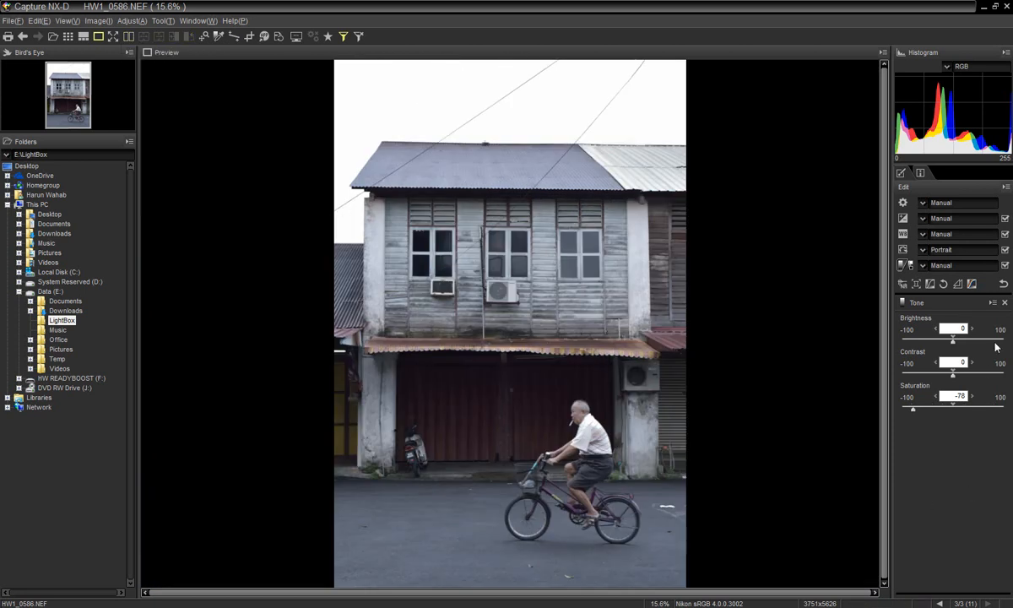
pyautogui.click(1004, 303)
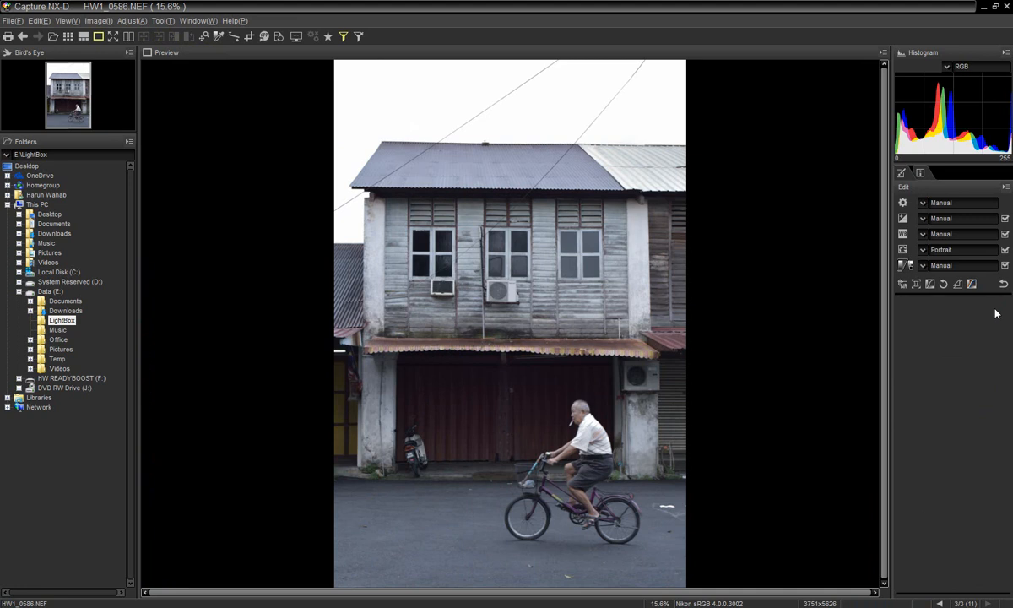
# Review the Noise Reduction methods and the Camera and Lens Correction settings, closing each without changes
pyautogui.click(904, 285)
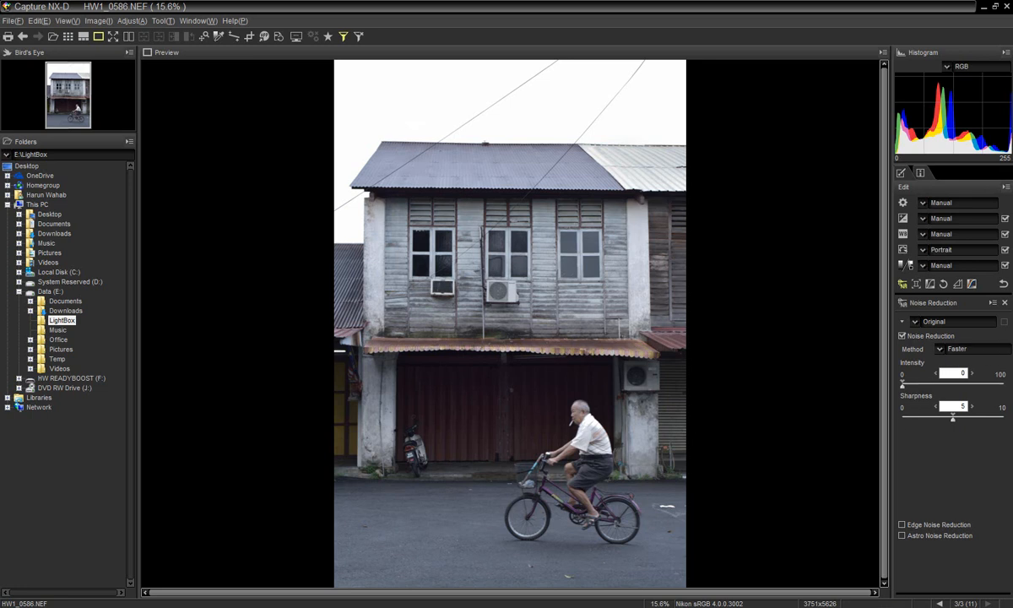
pyautogui.click(962, 353)
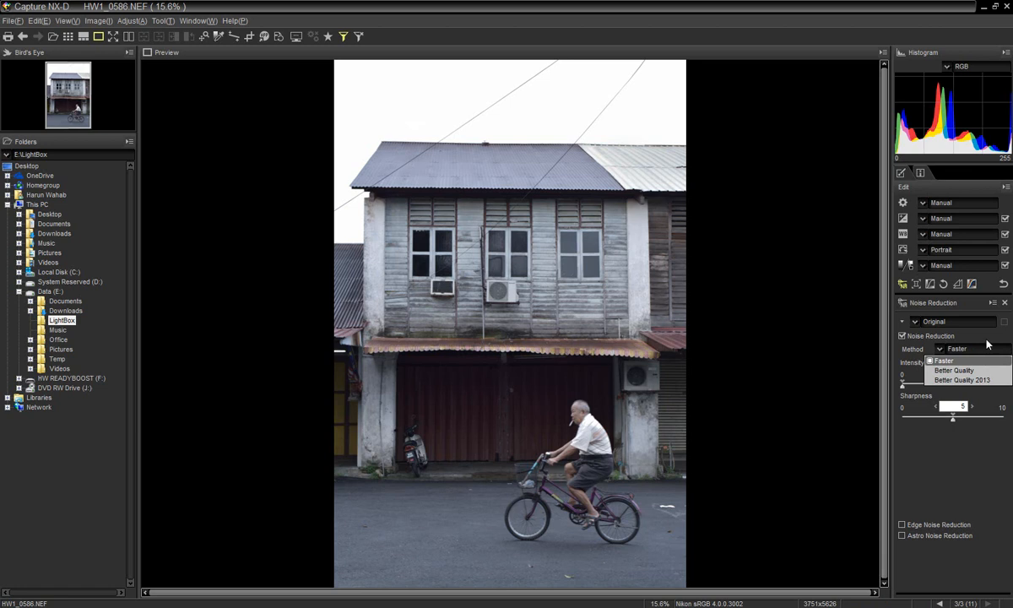
pyautogui.click(987, 343)
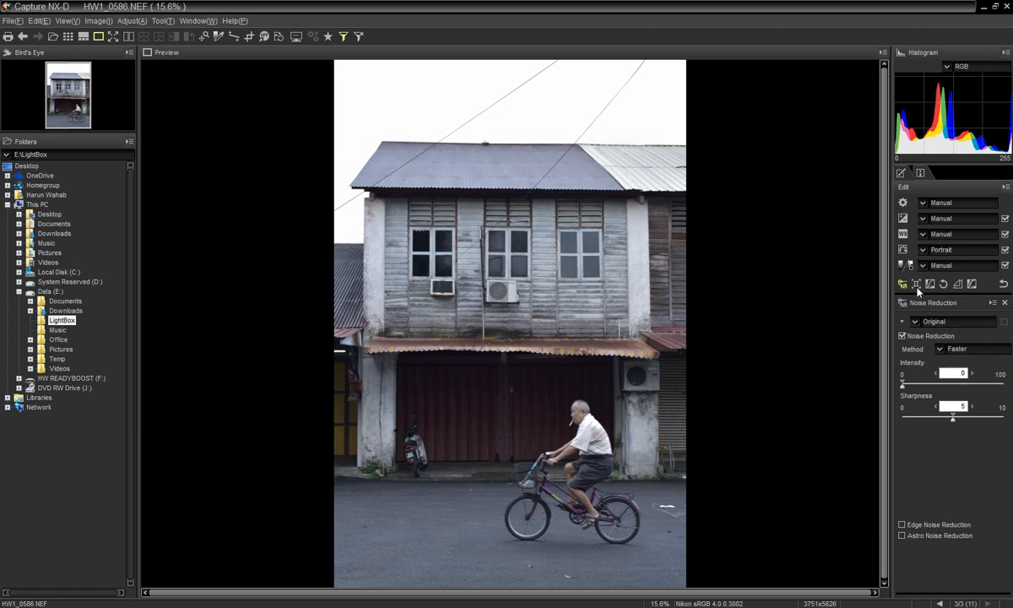
pyautogui.click(1004, 302)
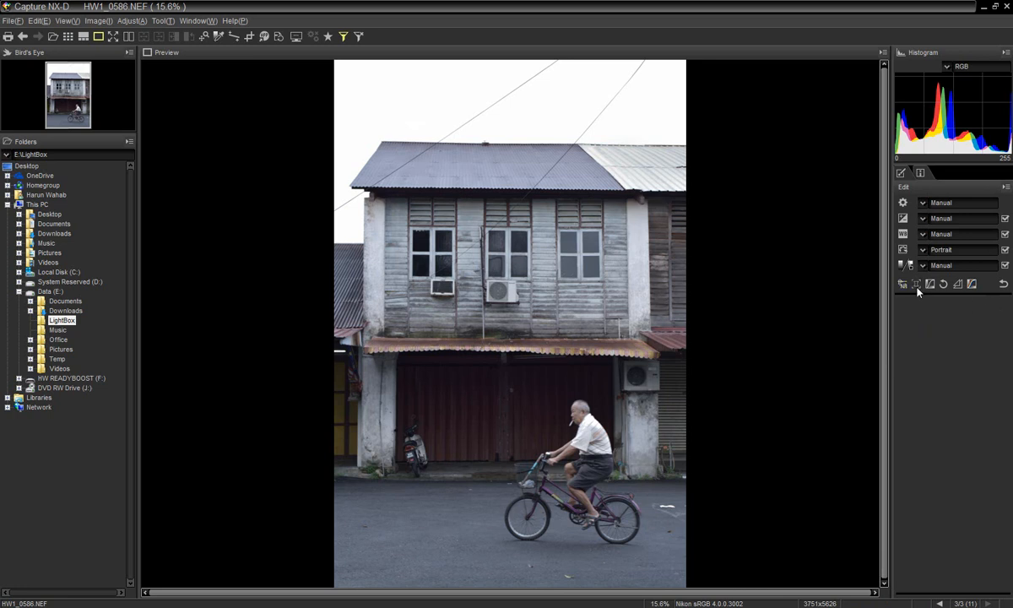
pyautogui.click(916, 285)
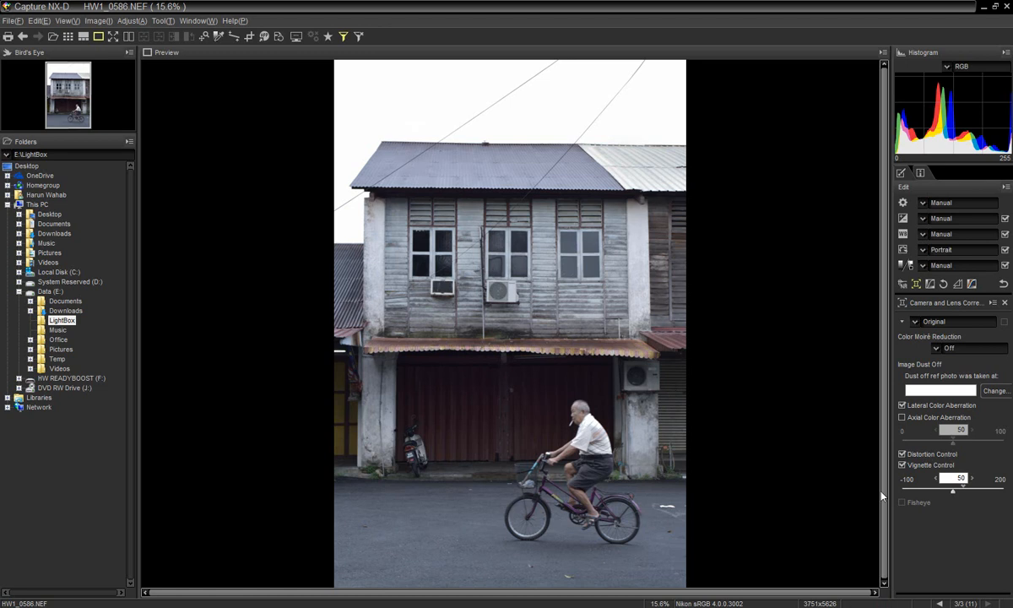
pyautogui.click(1004, 303)
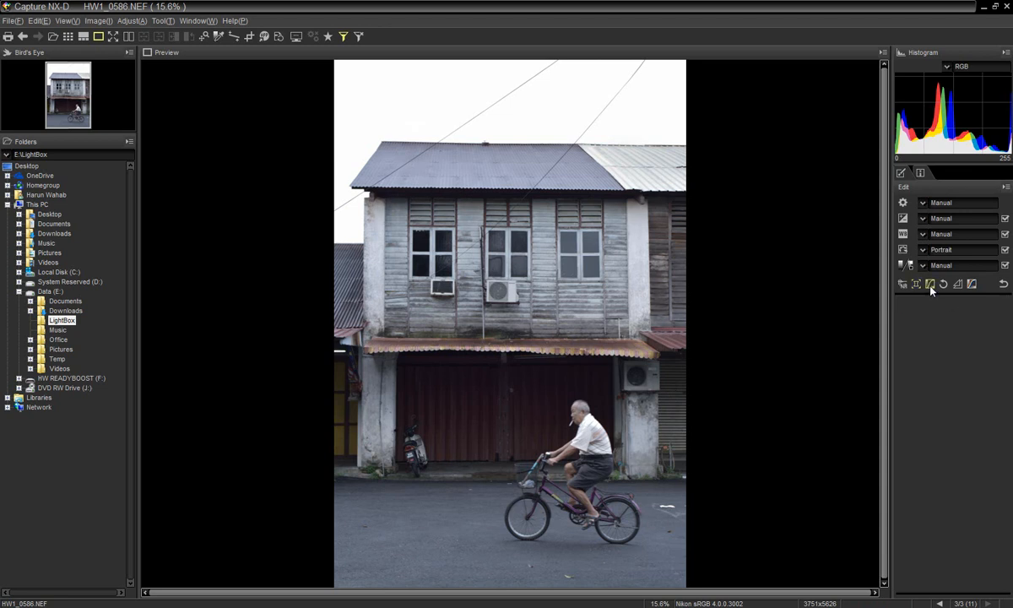
# Try pulling down the LCH Master Lightness curve, discard the curve point, and check the Straighten settings before closing them
pyautogui.click(931, 286)
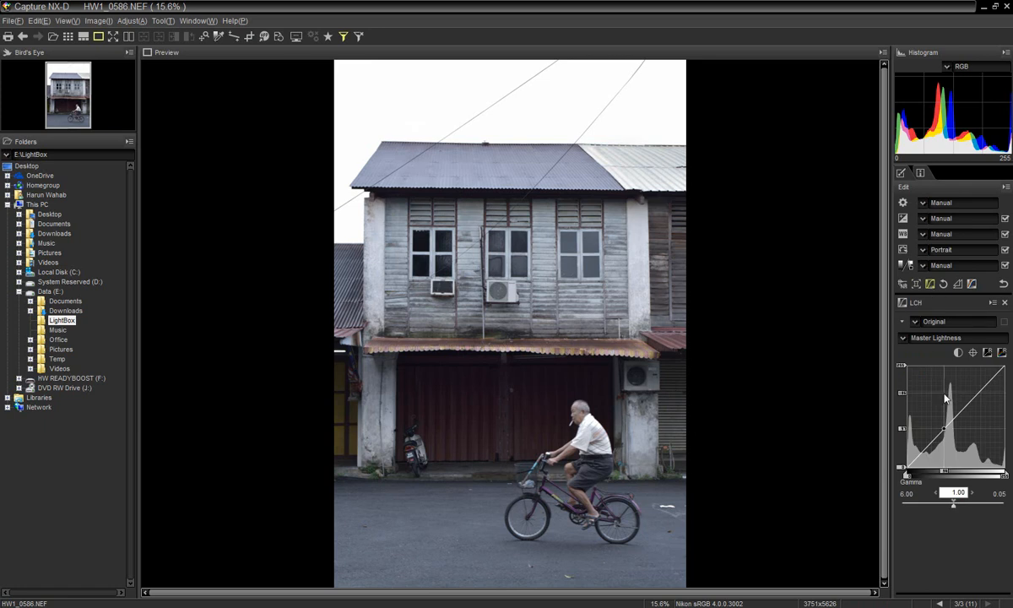
pyautogui.moveTo(924, 447); pyautogui.dragTo(927, 576)
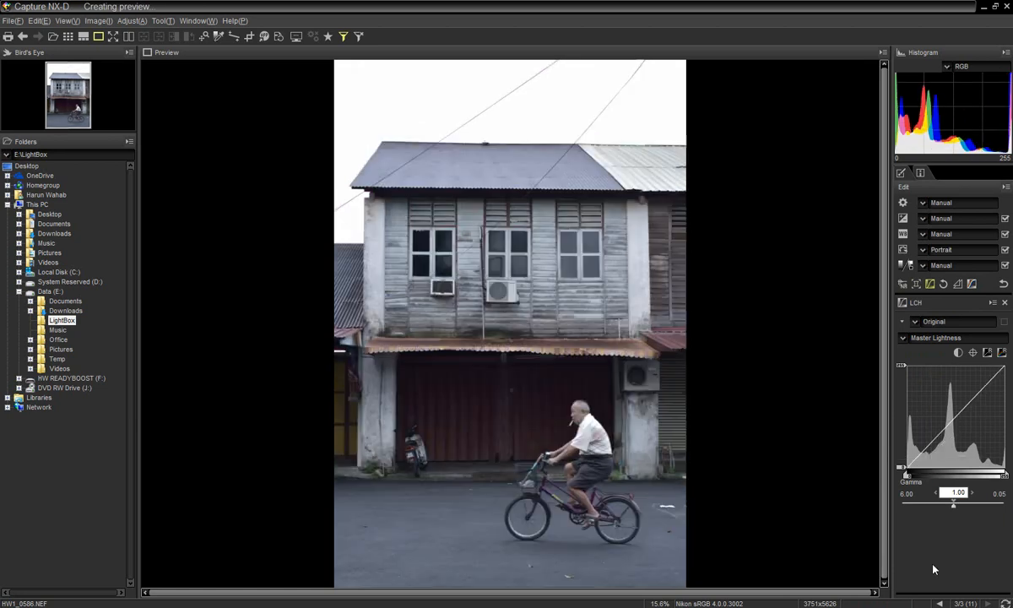
pyautogui.click(1004, 303)
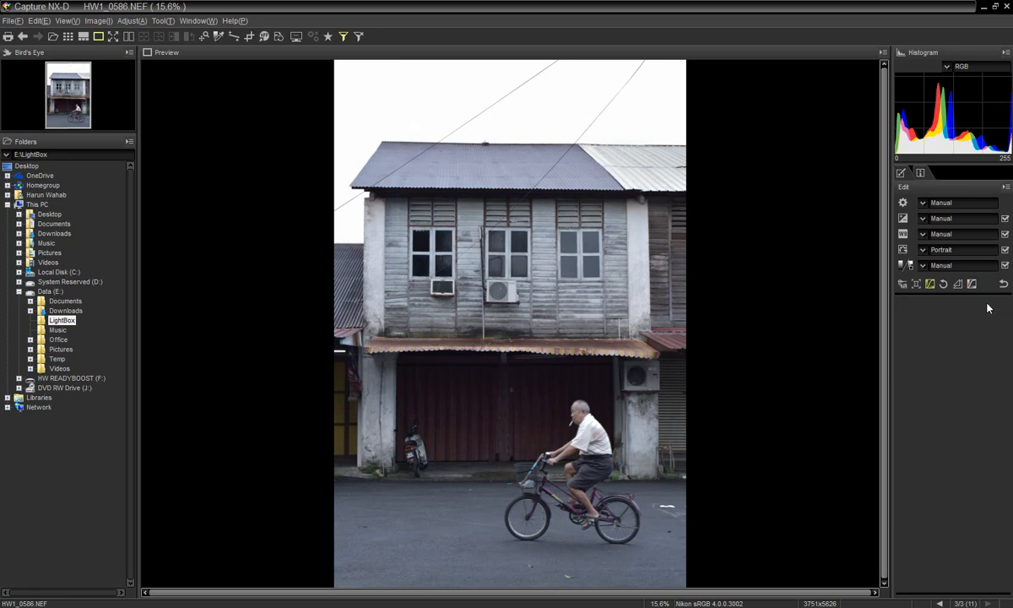
pyautogui.click(943, 286)
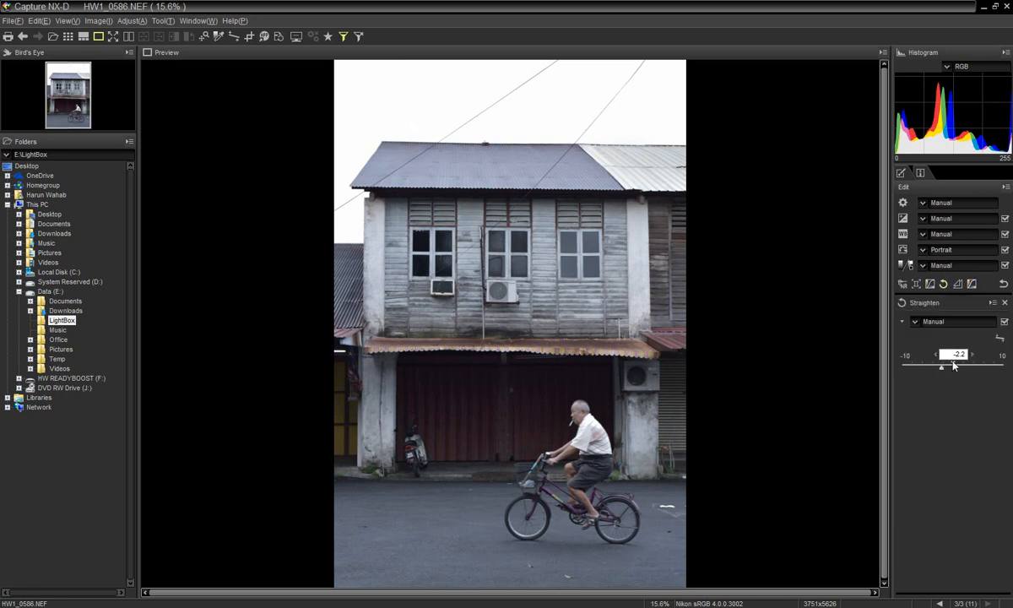
pyautogui.click(1004, 302)
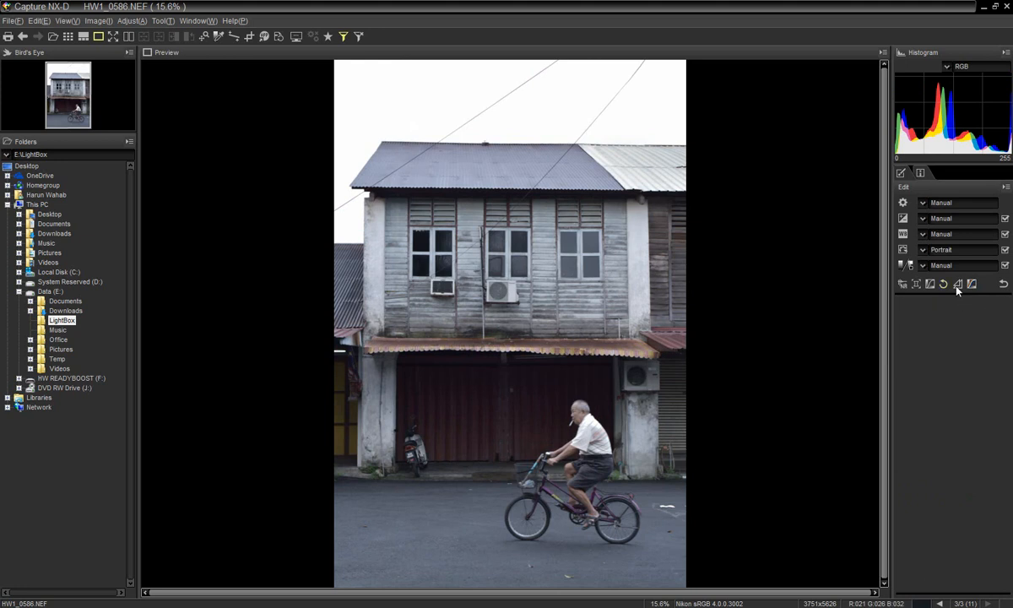
# Apply an RGB Unsharp Mask to the photo with an intensity of 30
pyautogui.click(958, 286)
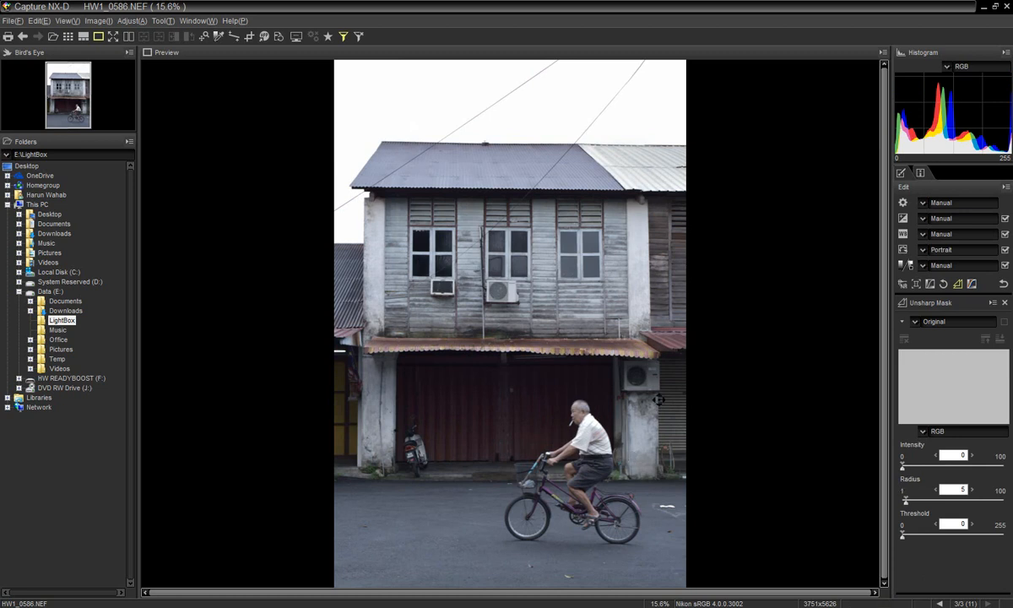
pyautogui.click(933, 466)
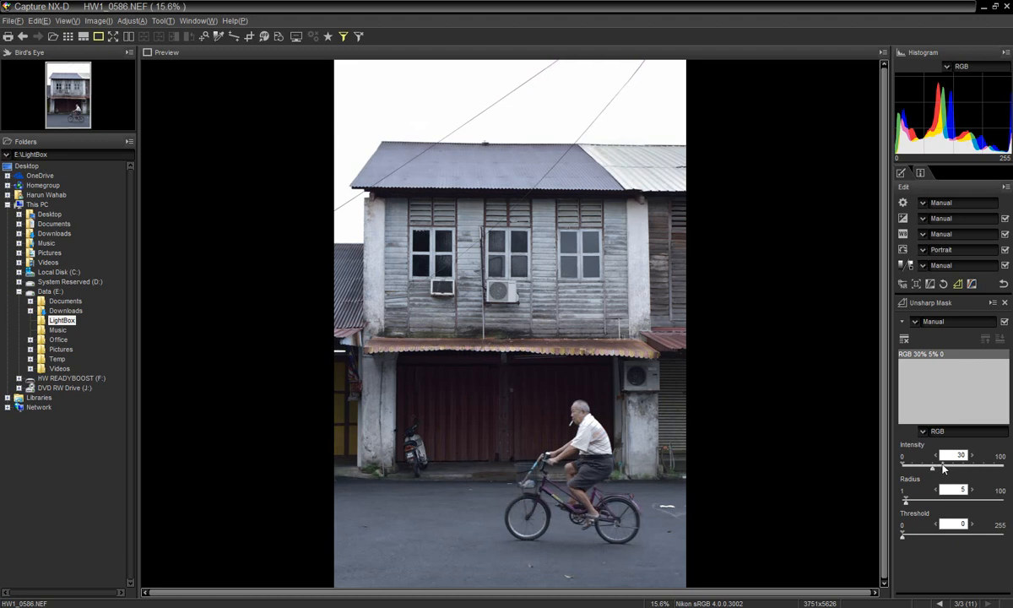
# Close the Unsharp Mask settings, and check the Levels & Curves settings before closing them
pyautogui.click(944, 469)
pyautogui.click(1004, 304)
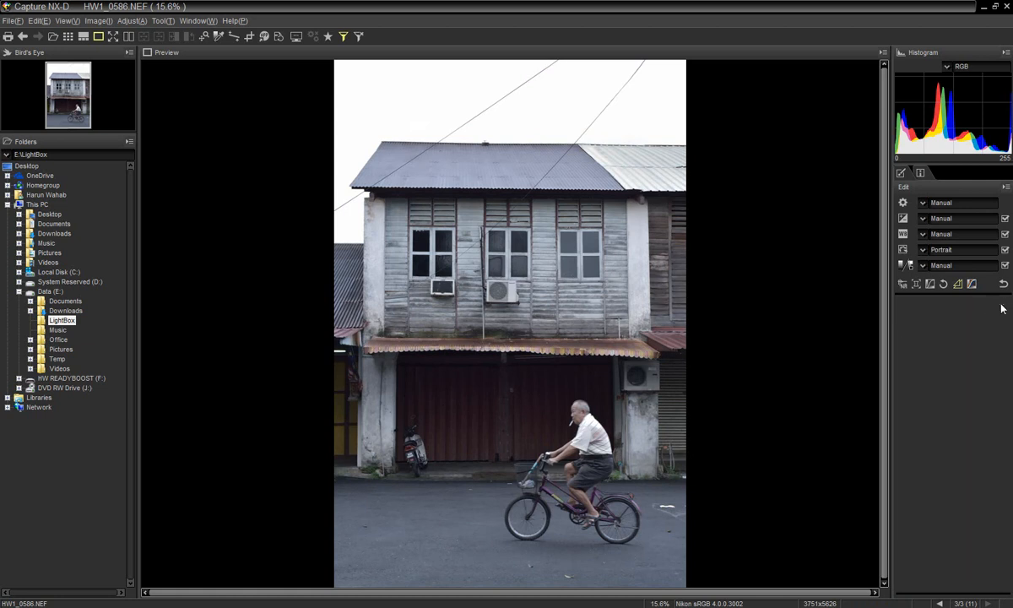
pyautogui.click(972, 285)
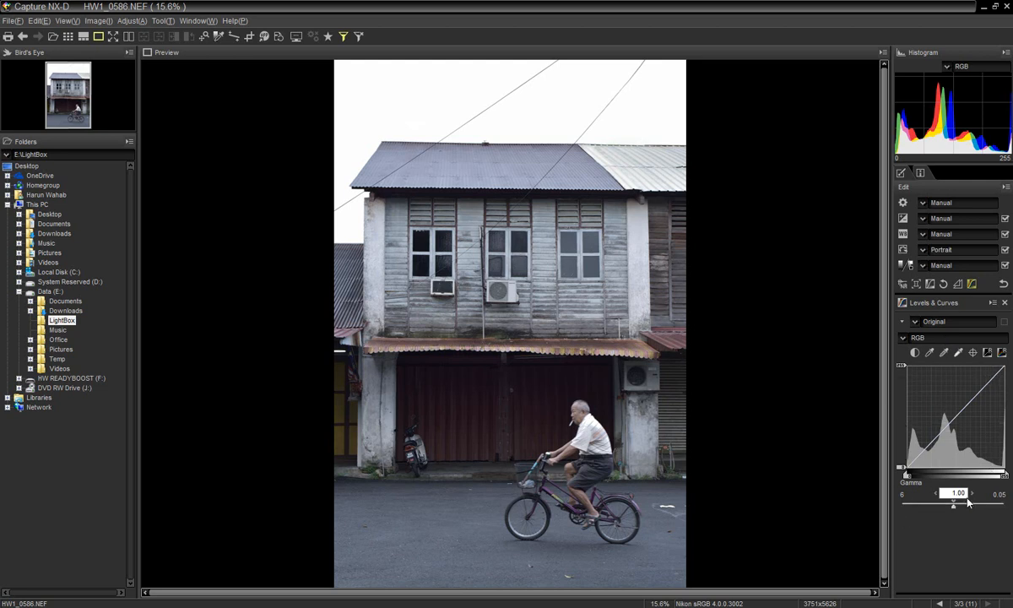
pyautogui.click(946, 425)
pyautogui.click(1004, 303)
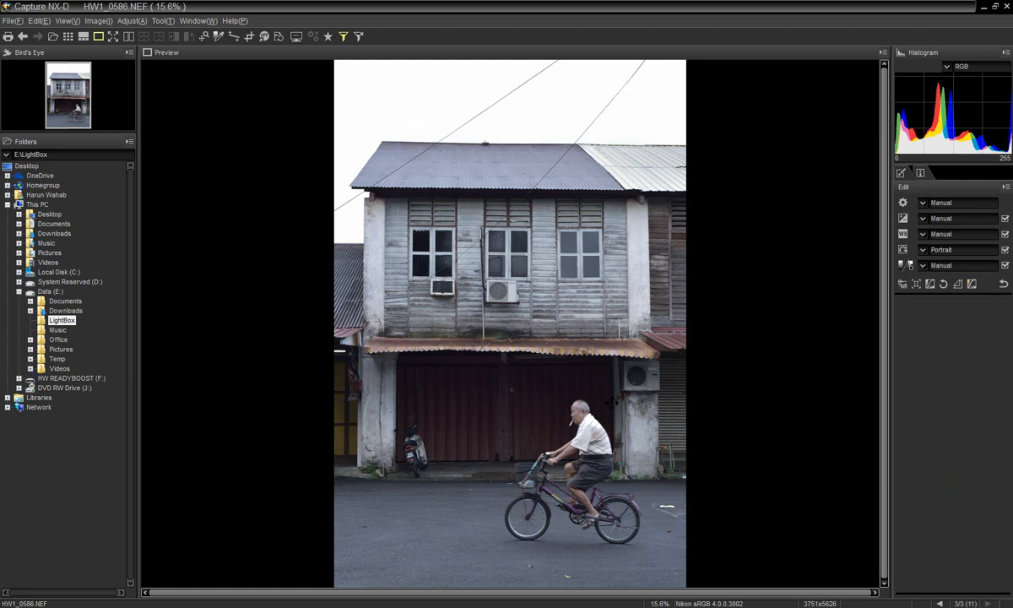
# Return to the thumbnail grid and apply the Purple (7) label to HW1_0586.NEF
pyautogui.click(69, 36)
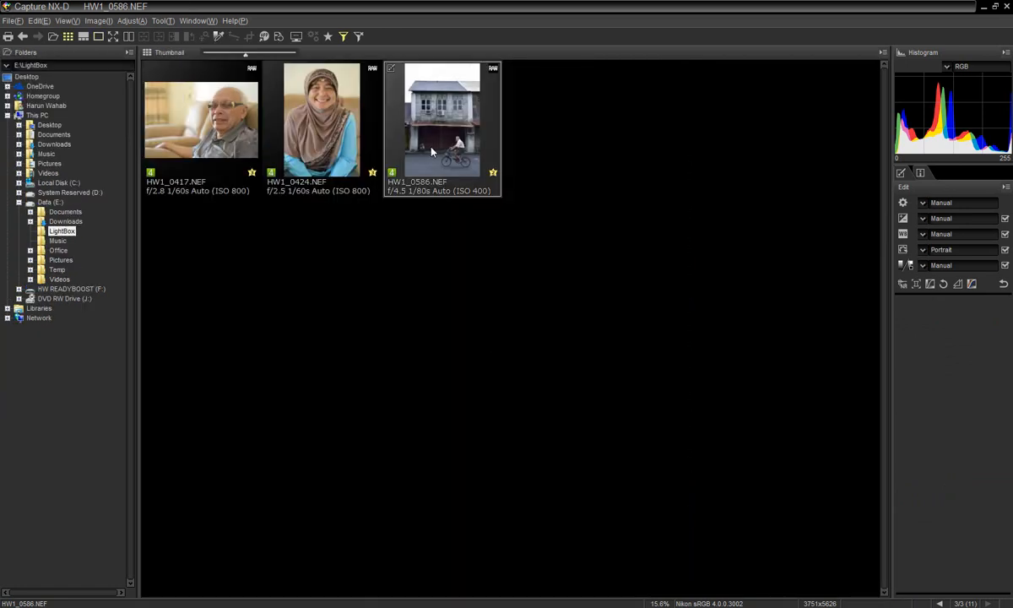
pyautogui.rightClick(432, 151)
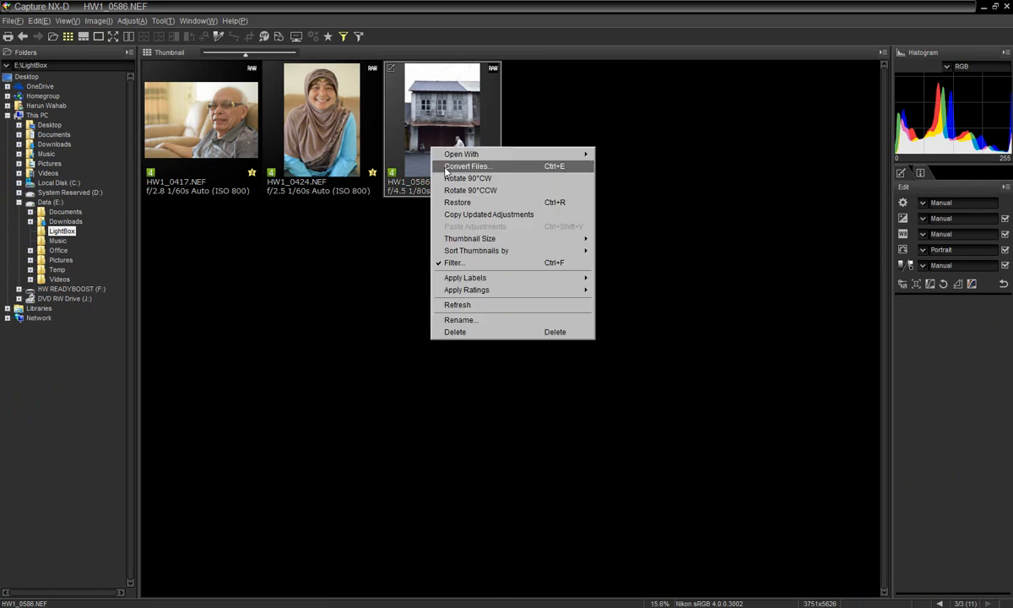
pyautogui.moveTo(540, 278)
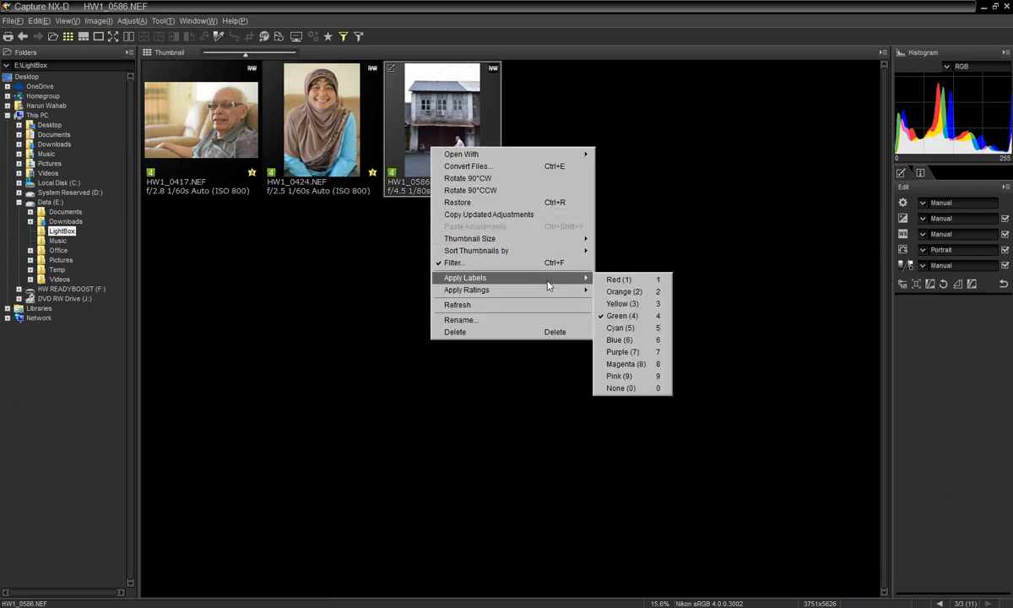
pyautogui.click(646, 357)
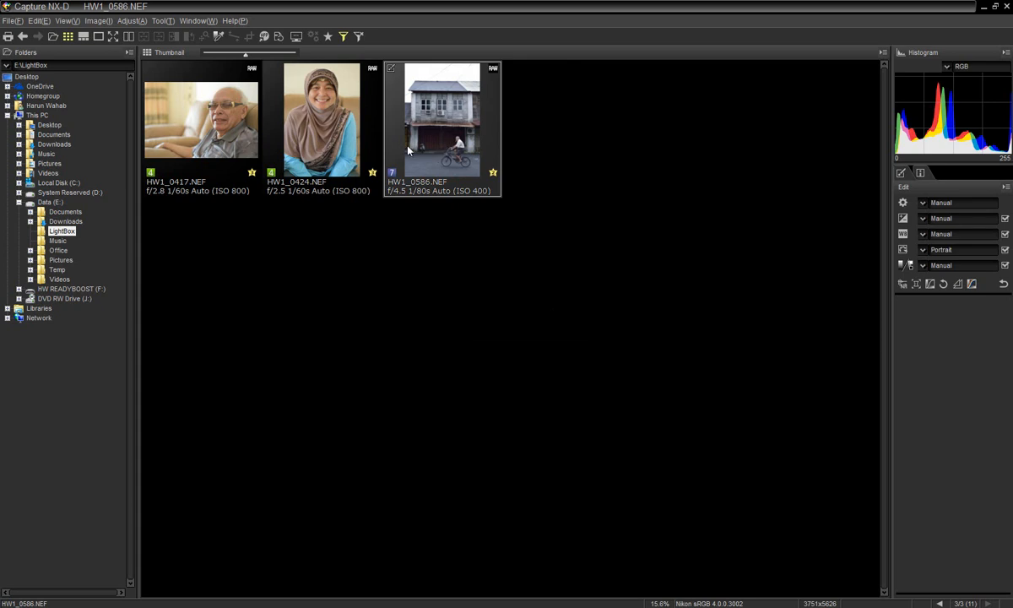
# Look through the portrait thumbnails, reselect HW1_0586.NEF, and check its JPEG conversion options before cancelling
pyautogui.click(318, 146)
pyautogui.click(191, 127)
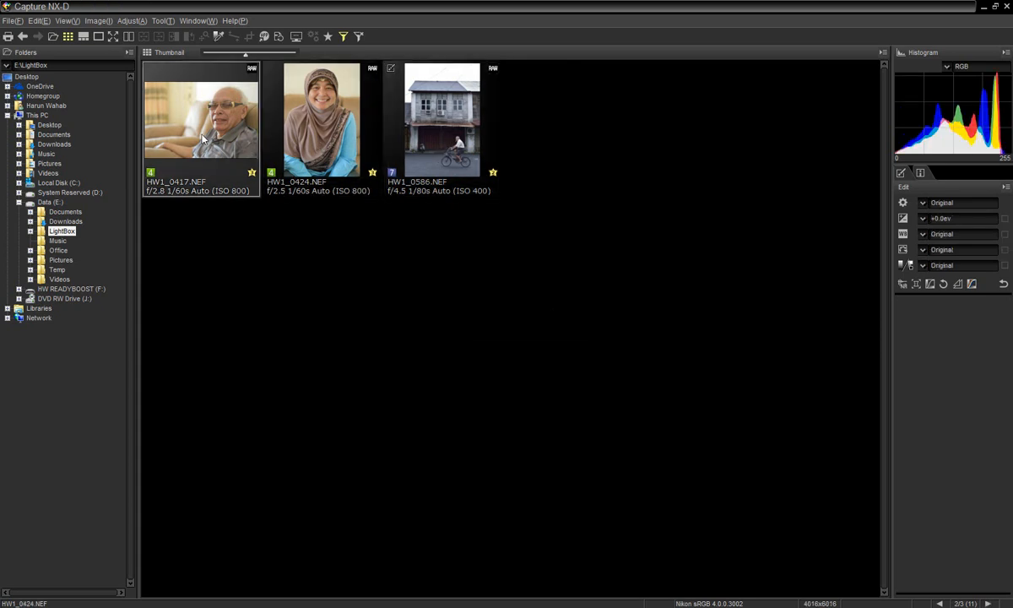
pyautogui.click(291, 138)
pyautogui.click(460, 153)
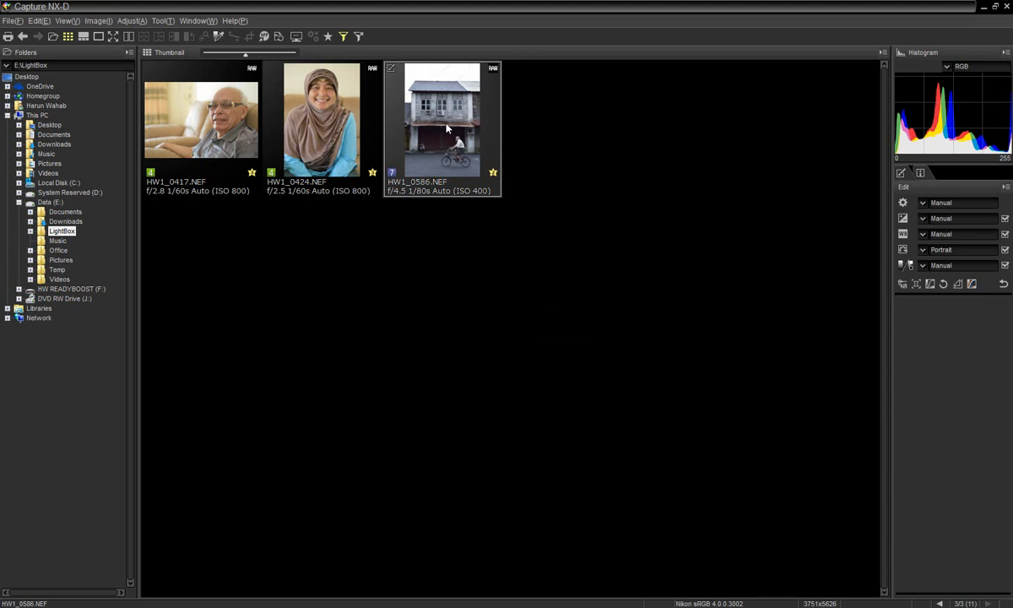
pyautogui.click(279, 38)
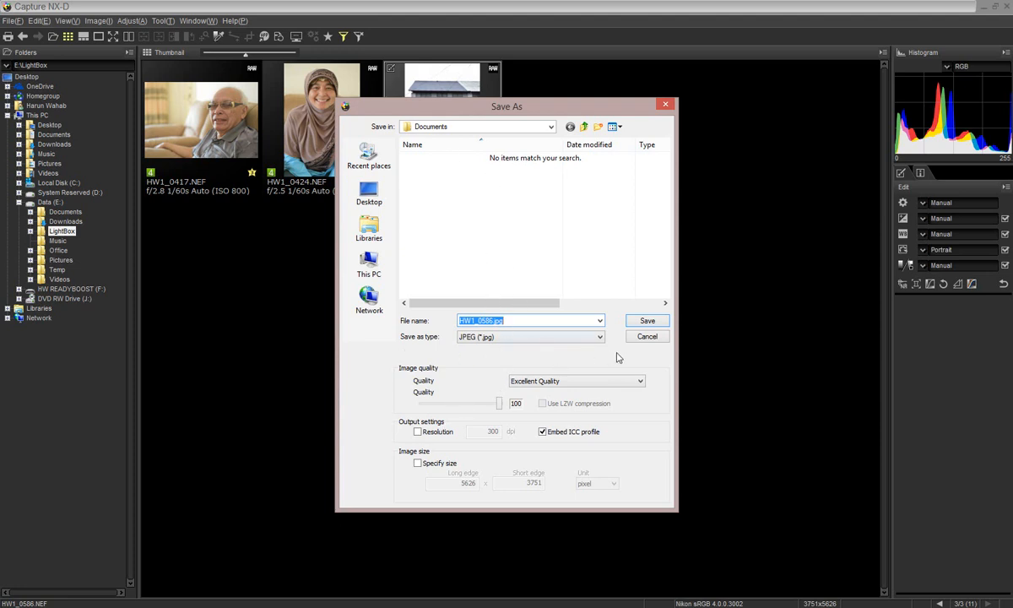
pyautogui.click(647, 337)
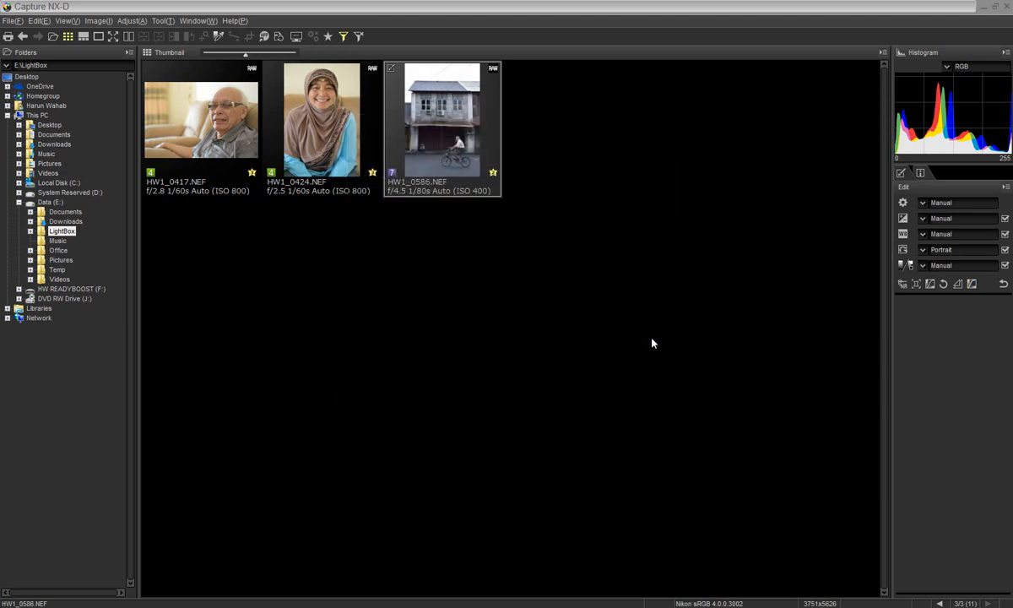
# Copy the updated adjustments of HW1_0586.NEF, check the paste option on HW1_0424.NEF and HW1_0417.NEF, and dismiss it
pyautogui.rightClick(445, 123)
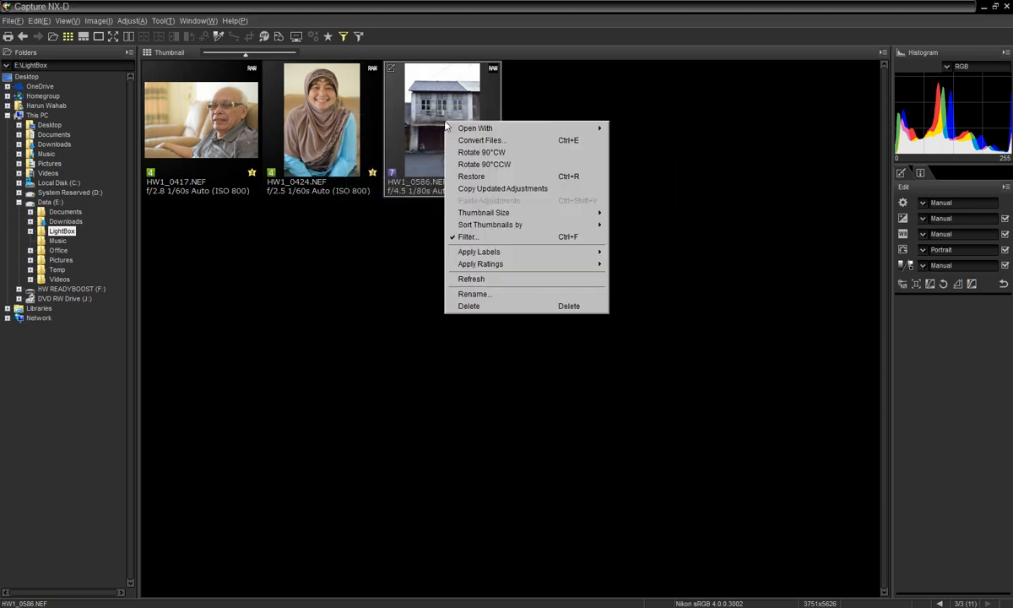
pyautogui.click(556, 195)
pyautogui.click(314, 124)
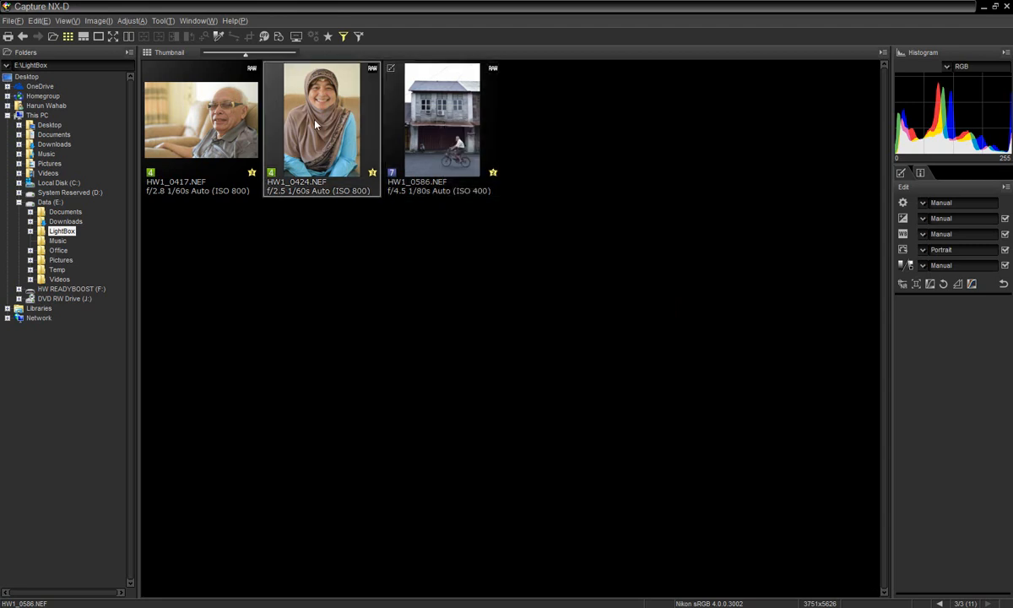
pyautogui.keyDown('ctrl'); pyautogui.click(227, 127); pyautogui.keyUp('ctrl')
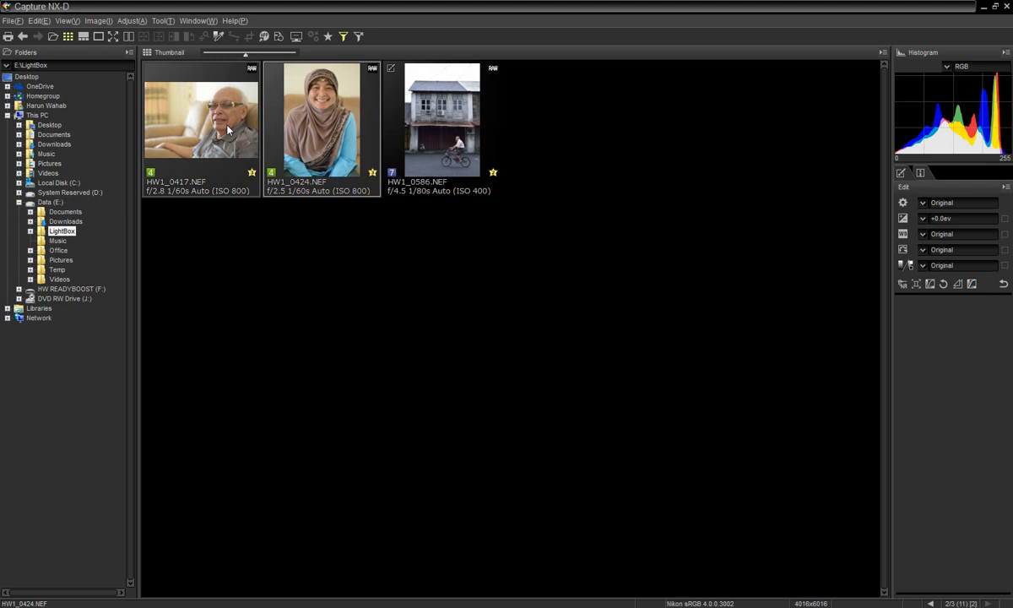
pyautogui.rightClick(304, 131)
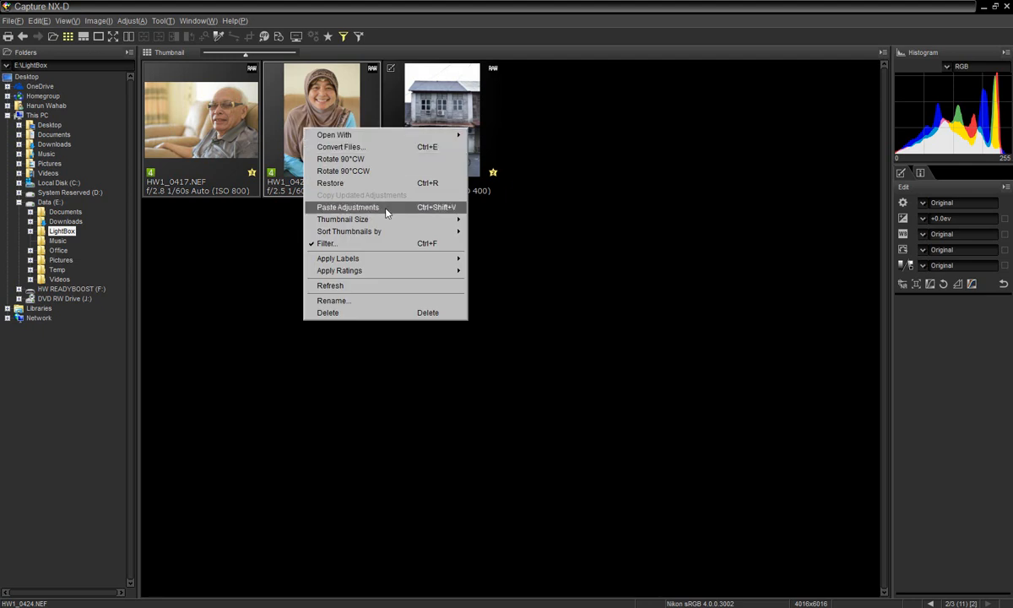
pyautogui.click(611, 209)
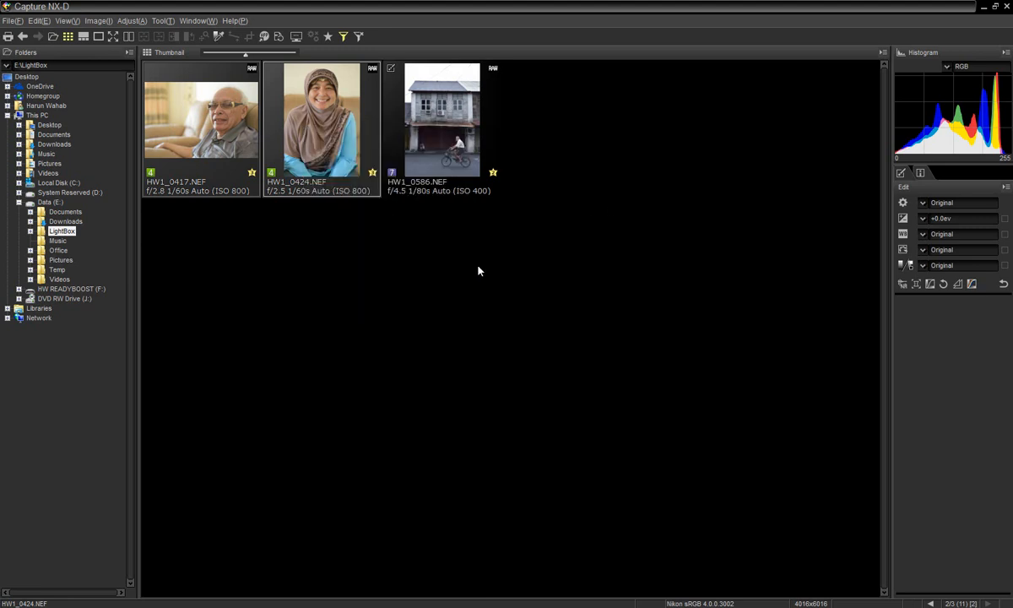
# Show HW1_0417.NEF in the preview with the thumbnail strip and set its Active D-Lighting to High
pyautogui.click(454, 139)
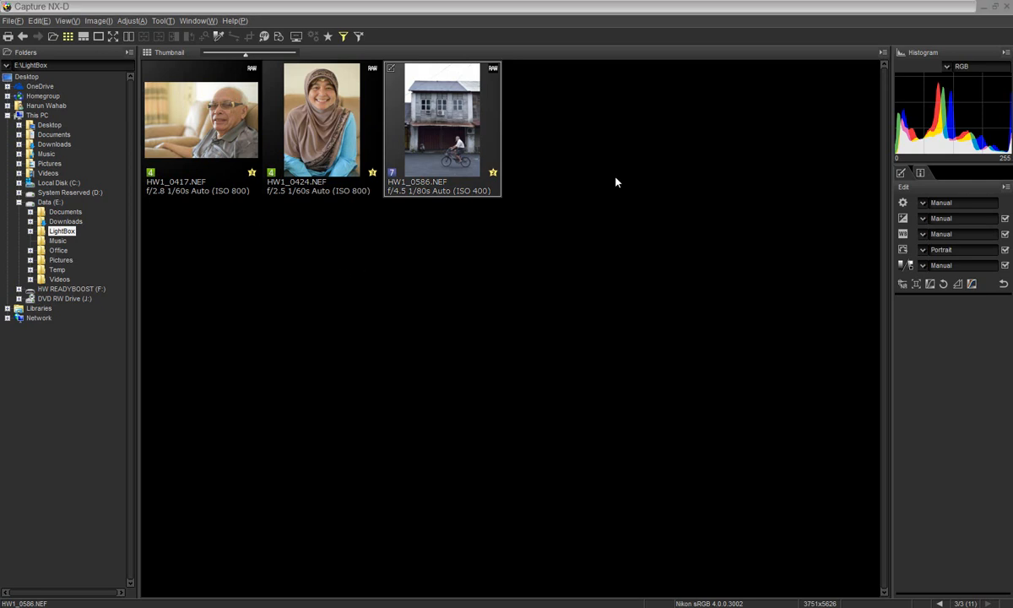
pyautogui.click(190, 133)
pyautogui.click(83, 37)
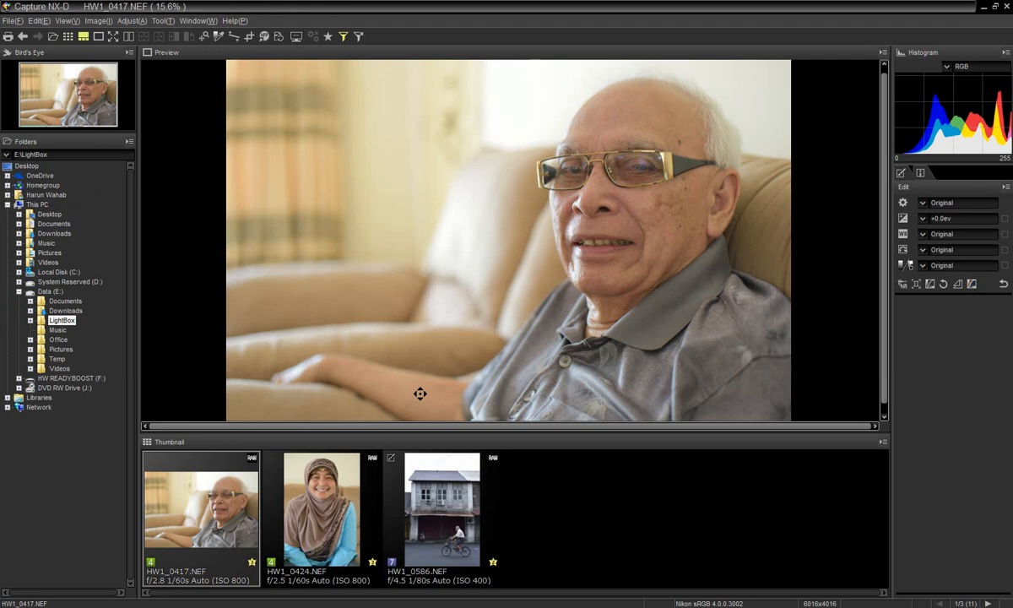
pyautogui.click(903, 218)
pyautogui.click(911, 368)
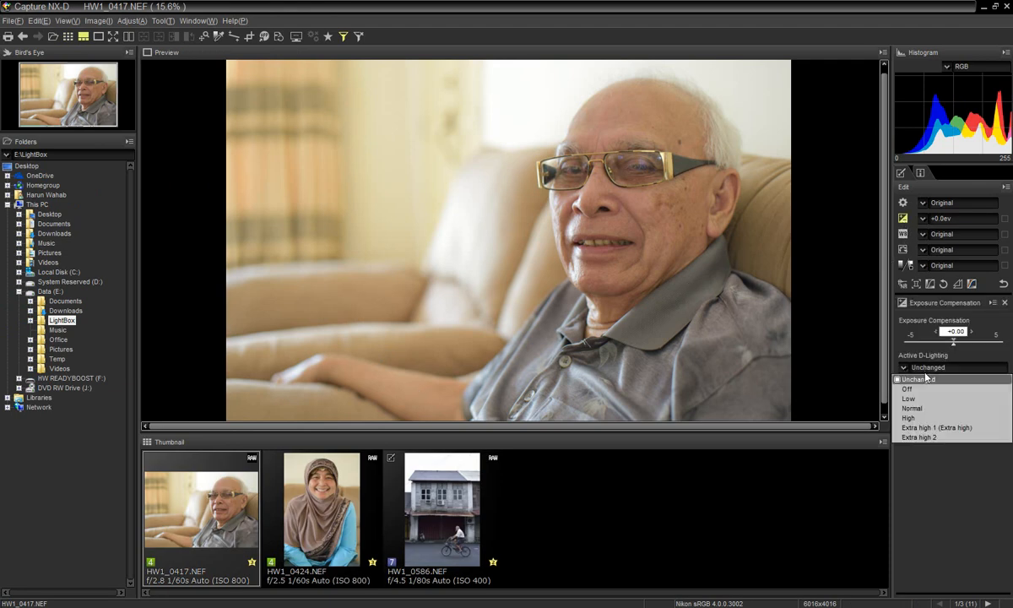
pyautogui.click(934, 418)
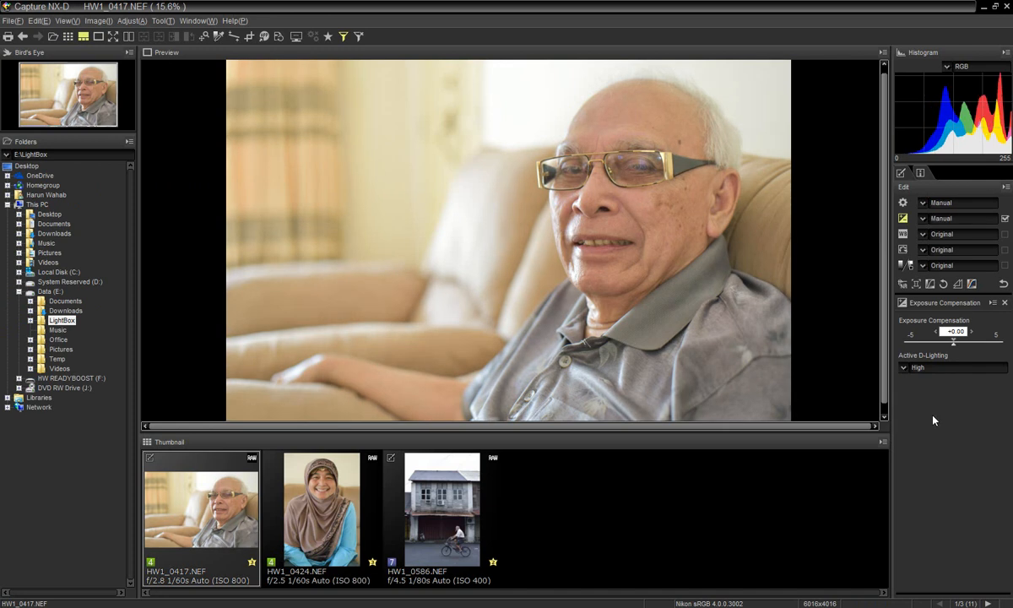
# Set Highlight Protection to 20 in the detailed Tone settings of HW1_0417.NEF and close them
pyautogui.click(910, 266)
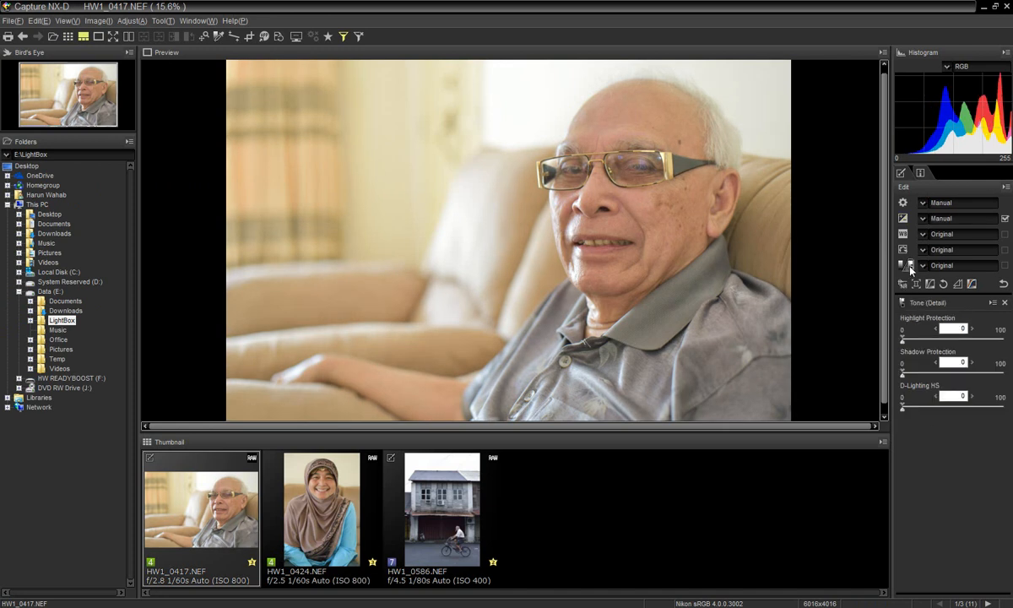
pyautogui.click(925, 340)
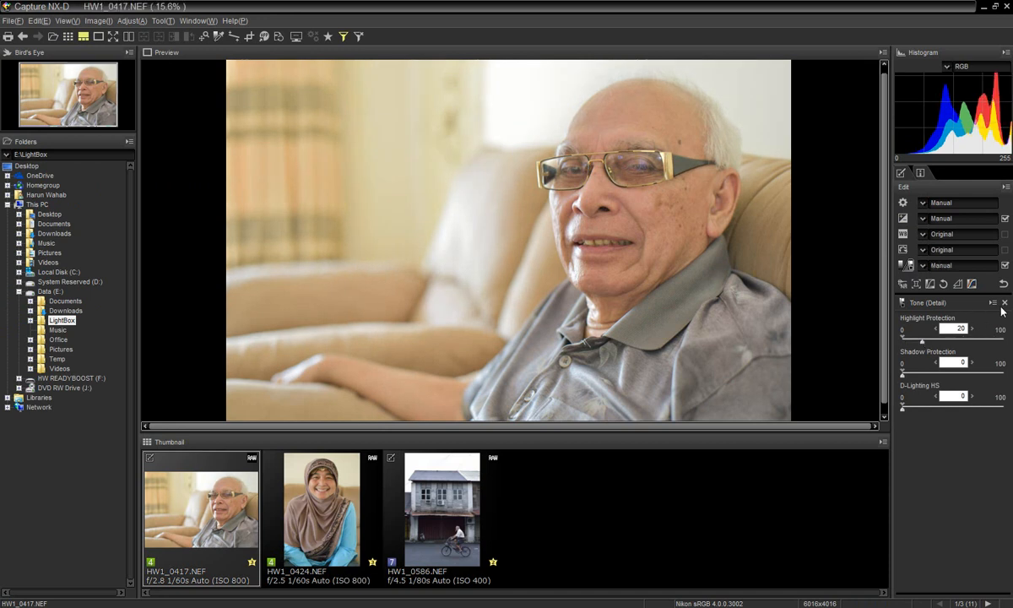
pyautogui.click(1003, 301)
# Crop HW1_0424.NEF at a 3:2 ratio to about 3866 x 5799 pixels, trimming mainly the upper and right edges
pyautogui.click(297, 481)
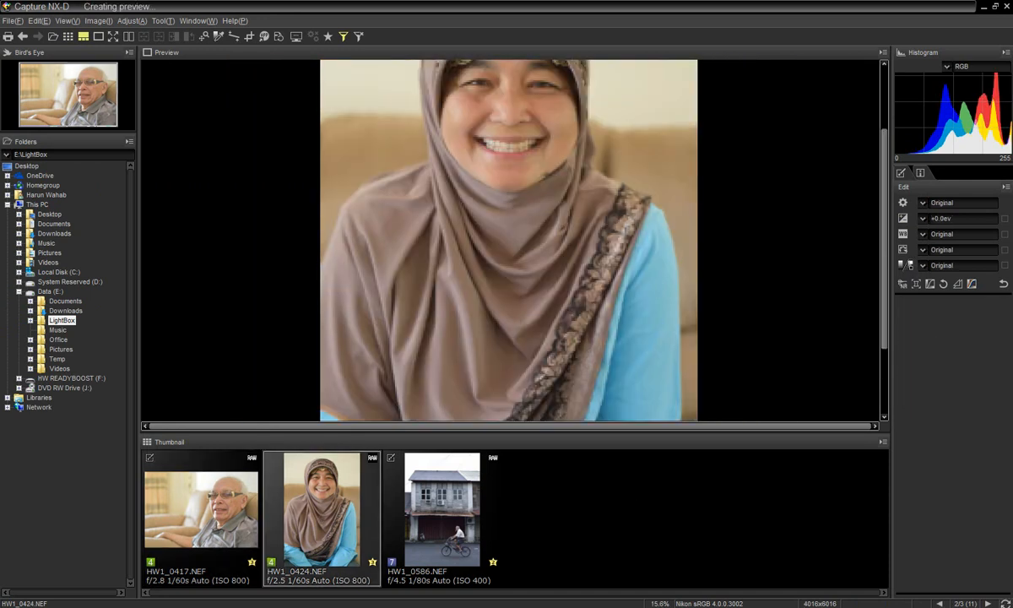
pyautogui.click(546, 201)
pyautogui.click(548, 200)
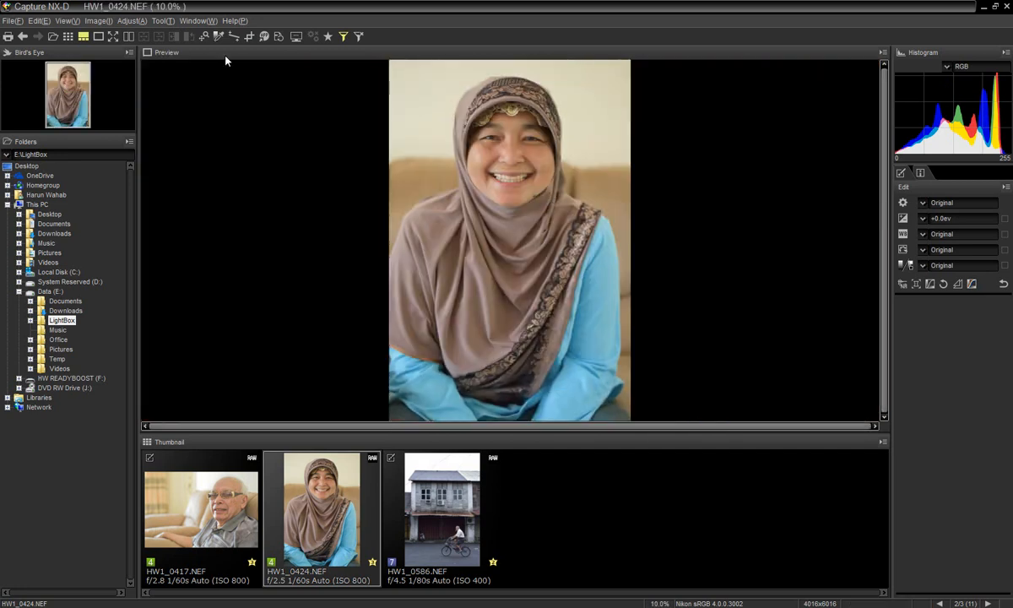
pyautogui.click(249, 37)
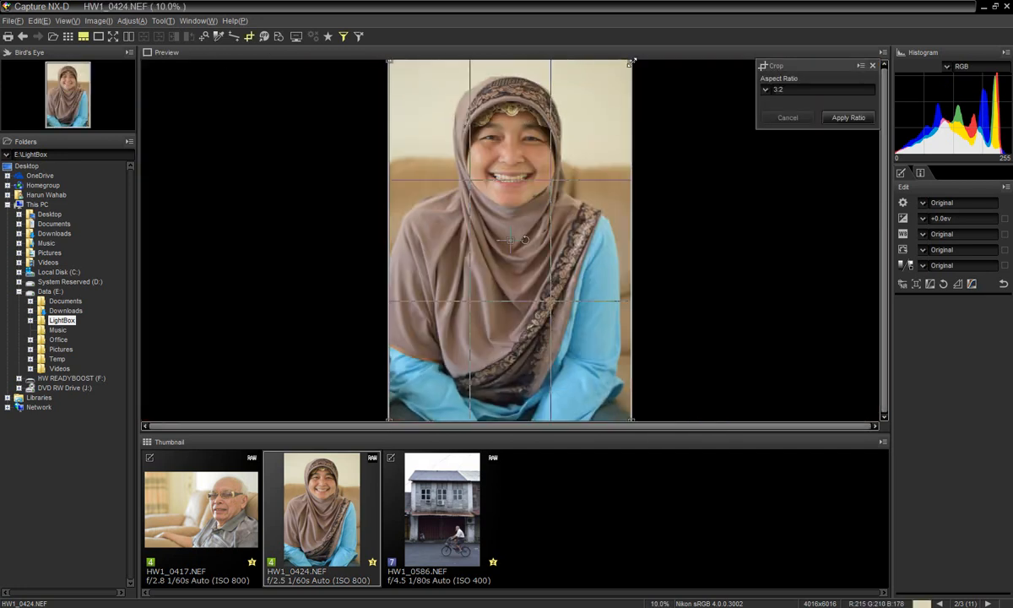
pyautogui.moveTo(625, 69); pyautogui.dragTo(623, 71)
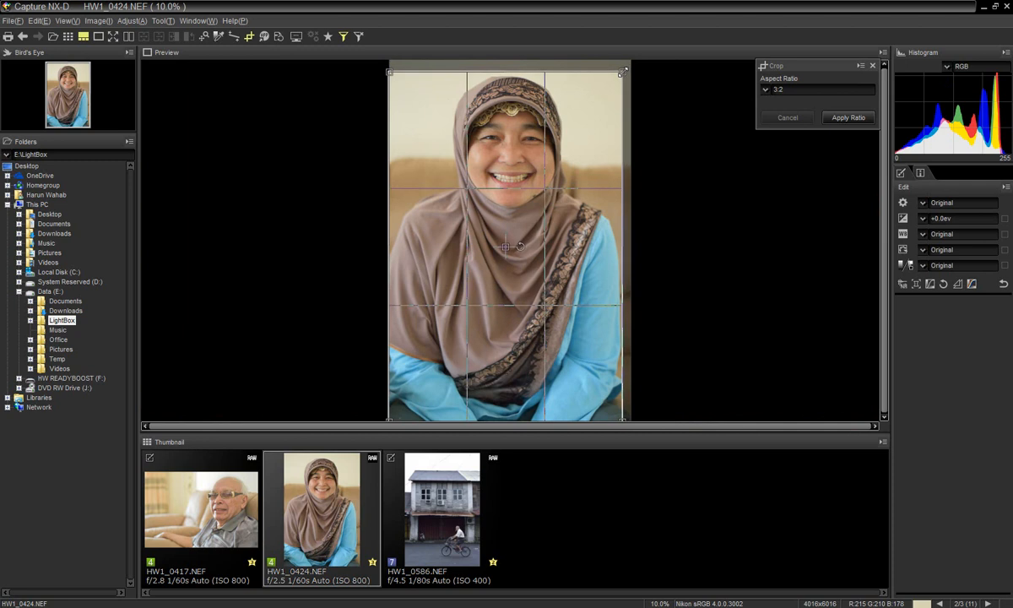
pyautogui.moveTo(506, 246); pyautogui.dragTo(506, 244)
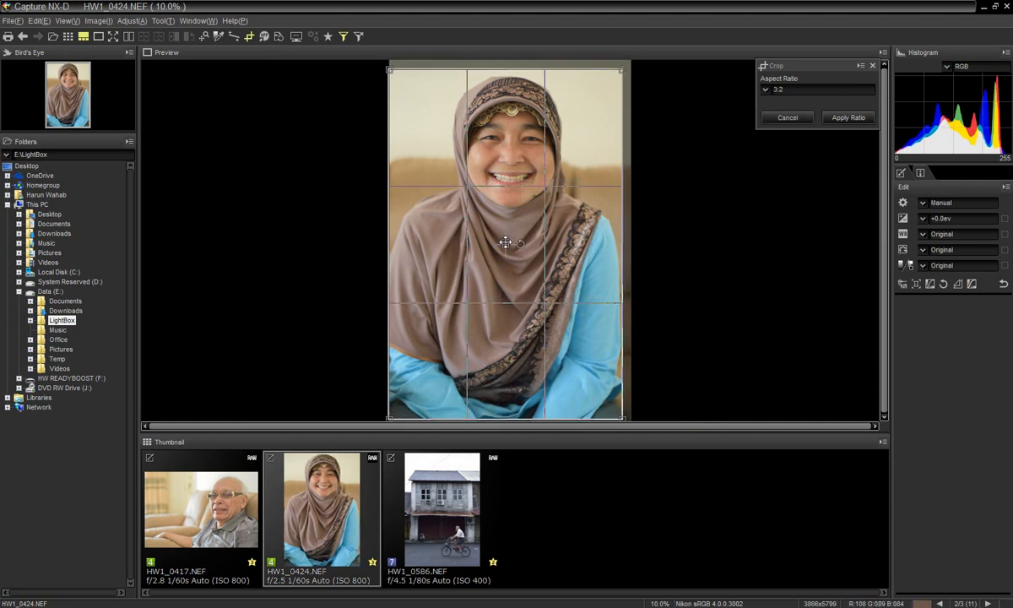
pyautogui.click(249, 37)
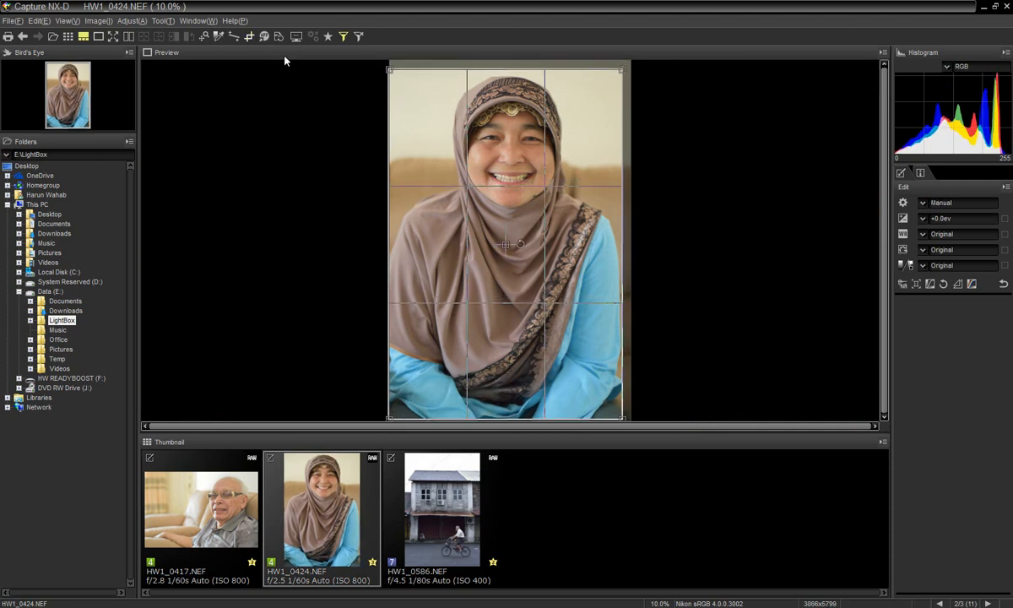
# Return to the thumbnail grid and apply the Purple (7) label to HW1_0417.NEF and HW1_0424.NEF together
pyautogui.click(67, 37)
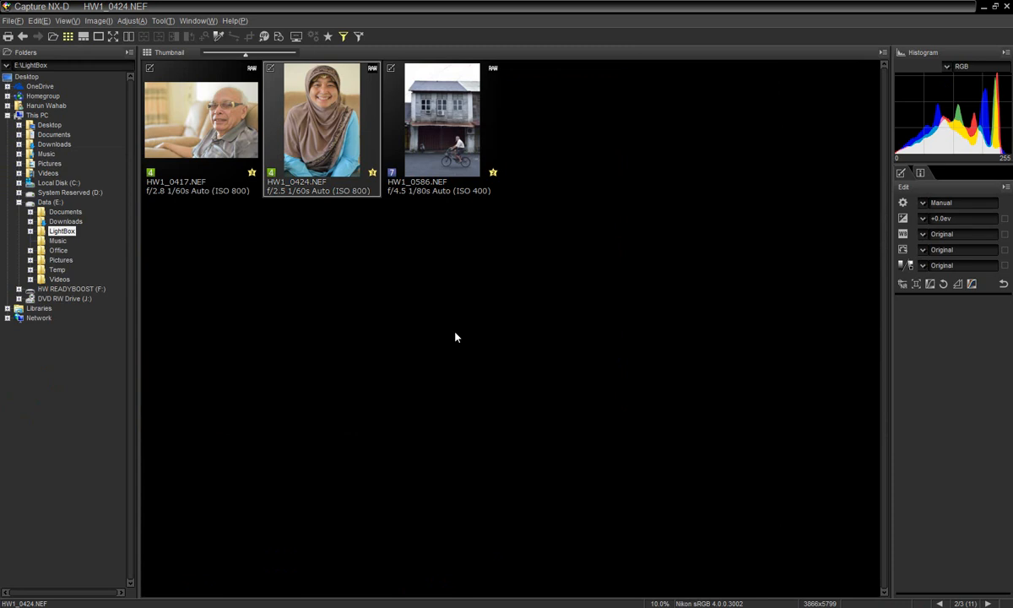
pyautogui.click(152, 91)
pyautogui.keyDown('ctrl'); pyautogui.click(320, 145); pyautogui.keyUp('ctrl')
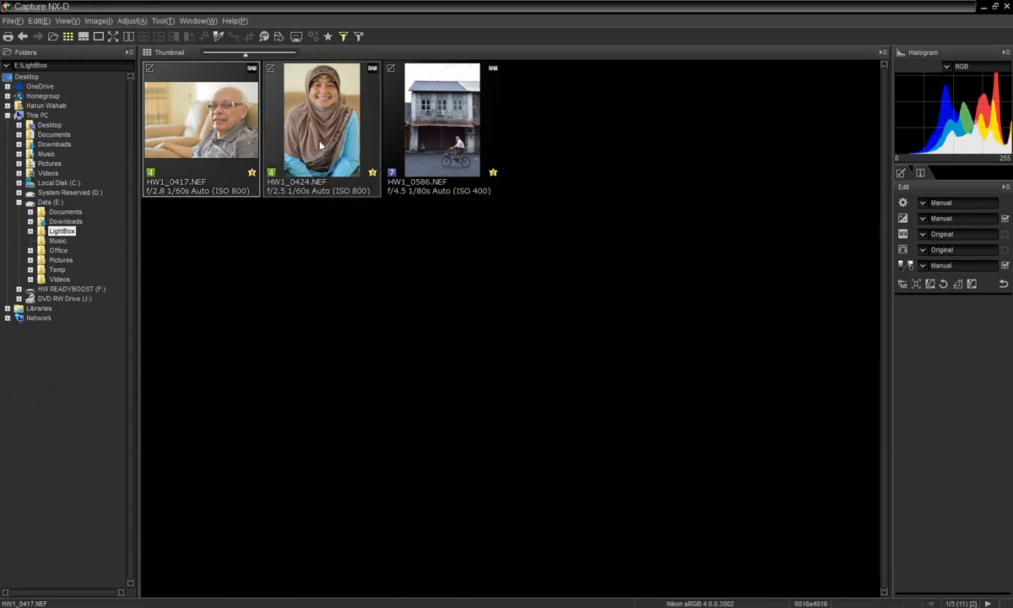
pyautogui.rightClick(320, 145)
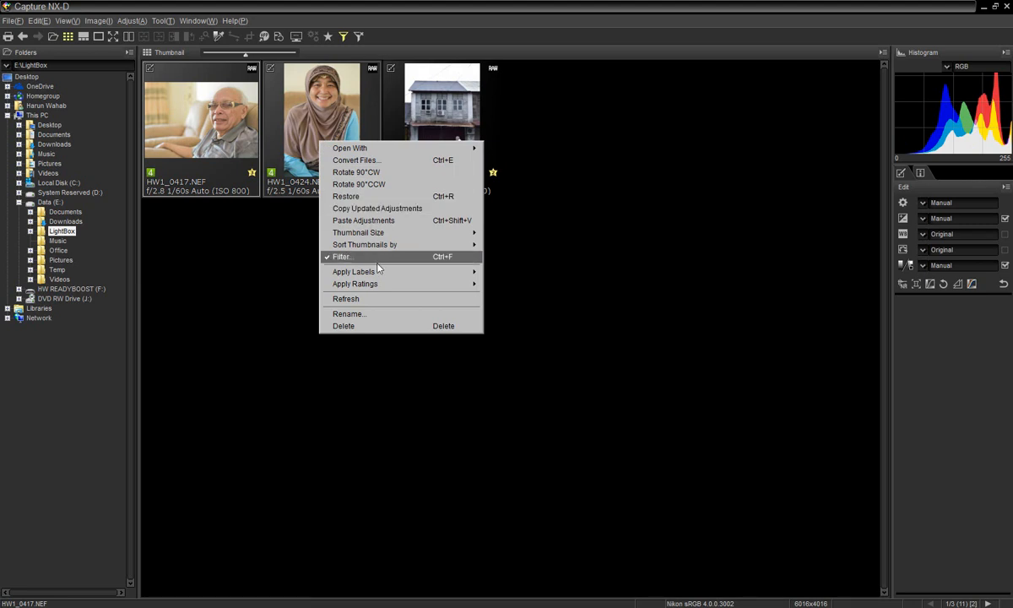
pyautogui.moveTo(385, 273)
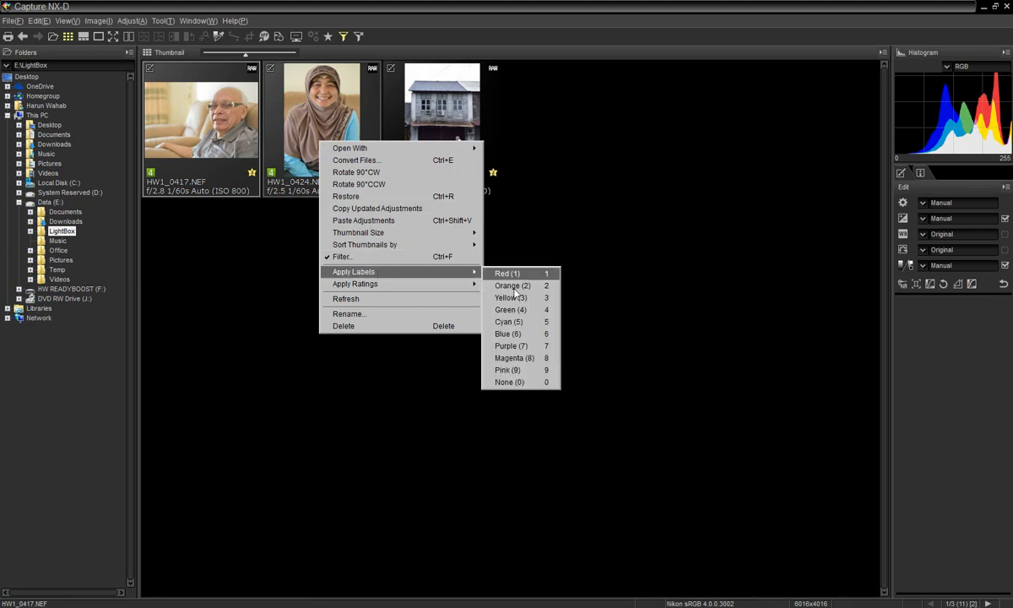
pyautogui.click(533, 348)
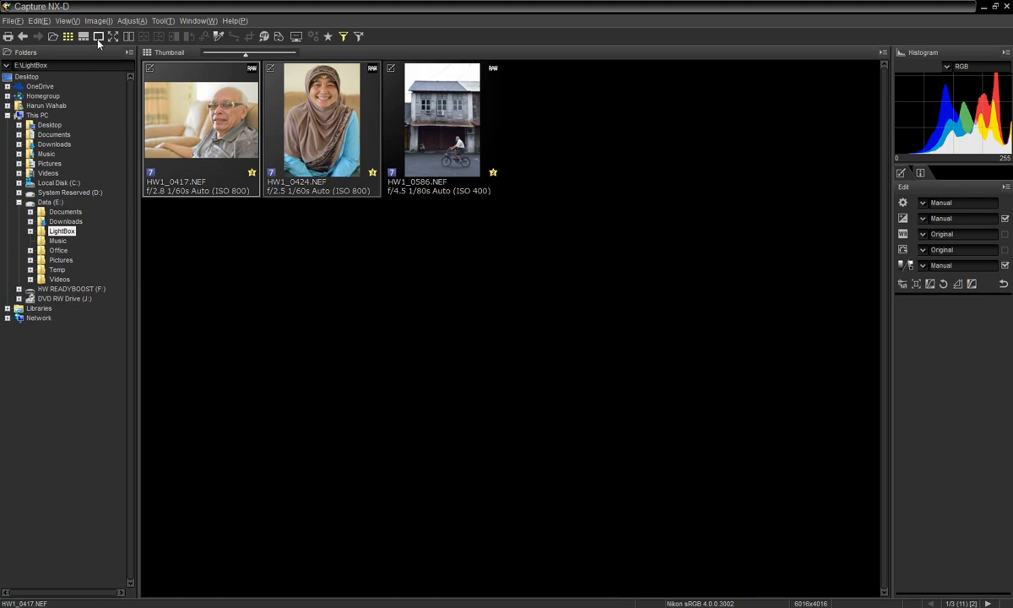
# Select all three photos in the LightBox grid and open the batch conversion settings for them
pyautogui.click(44, 22)
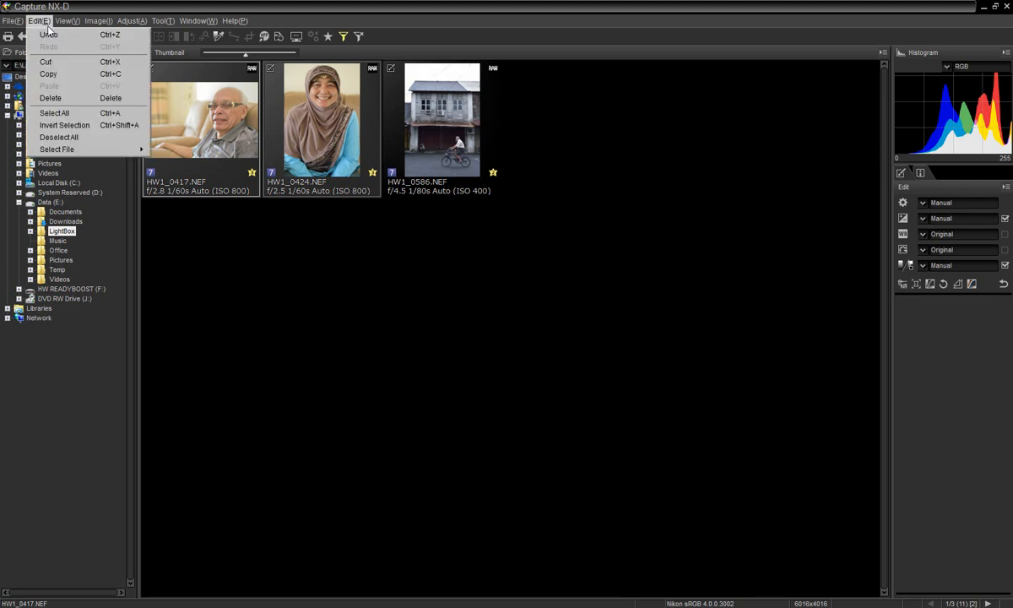
pyautogui.click(79, 111)
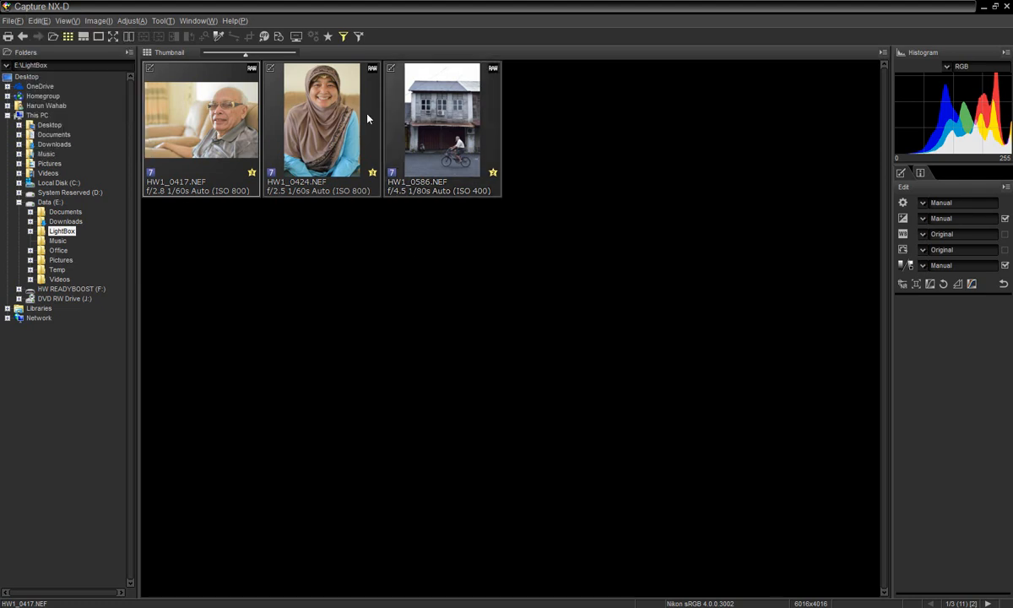
pyautogui.click(281, 43)
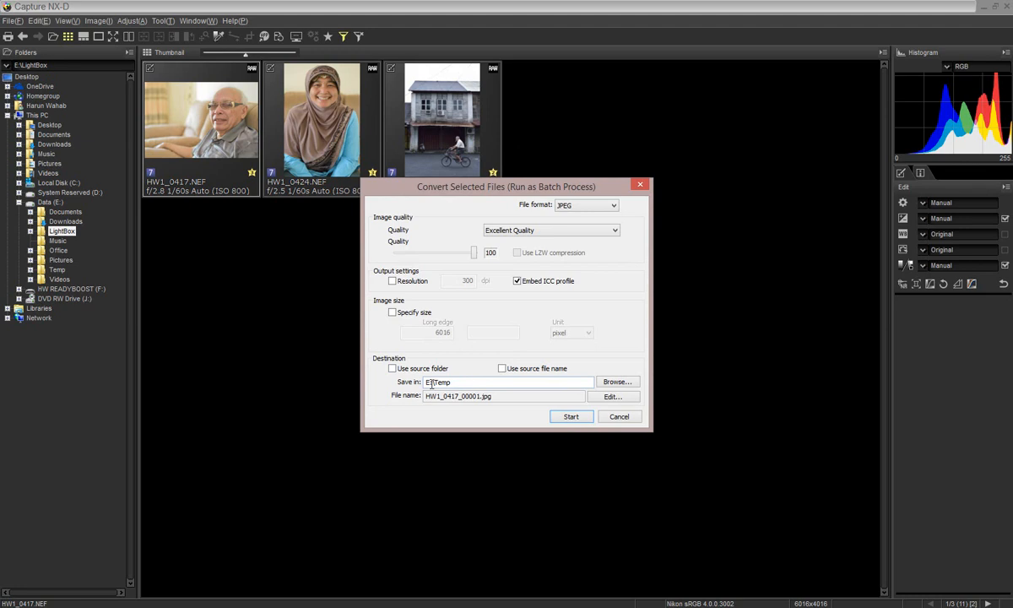
# Switch the output format to TIFF 16bit and back to JPEG, and start the batch conversion into E:\Temp
pyautogui.click(578, 211)
pyautogui.click(581, 221)
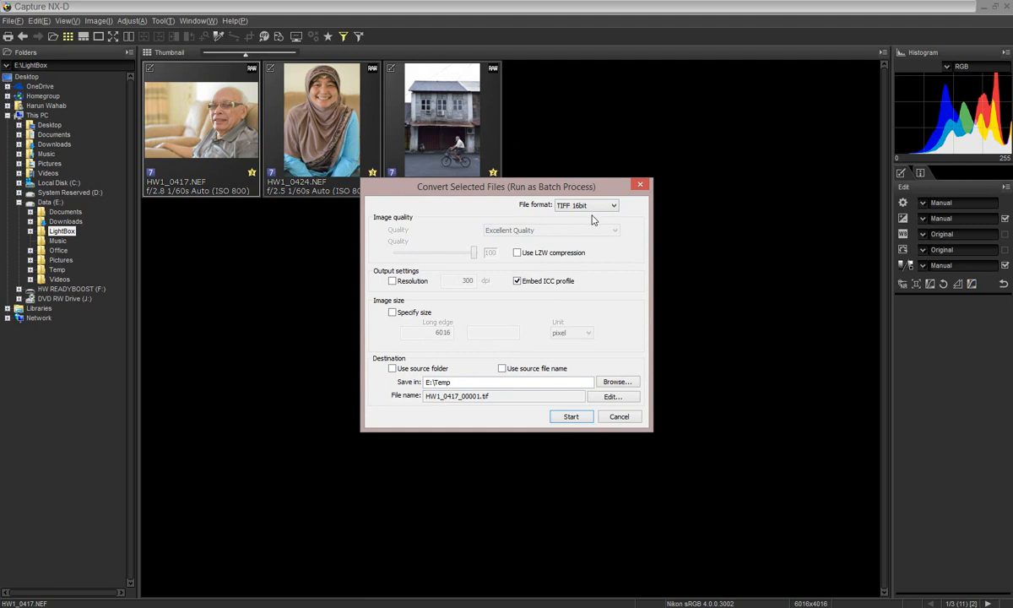
pyautogui.click(592, 208)
pyautogui.click(585, 217)
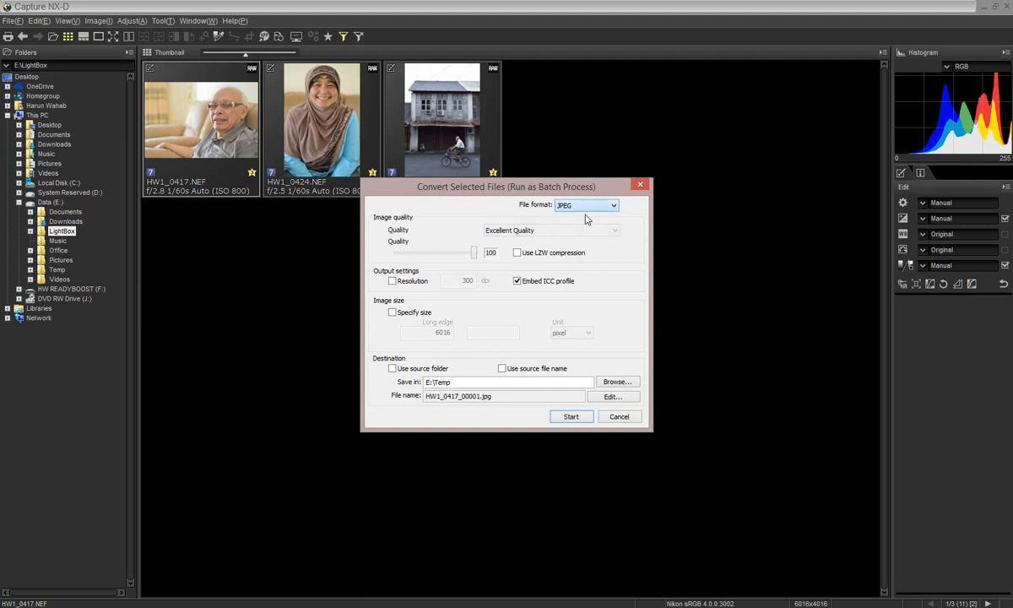
pyautogui.click(572, 417)
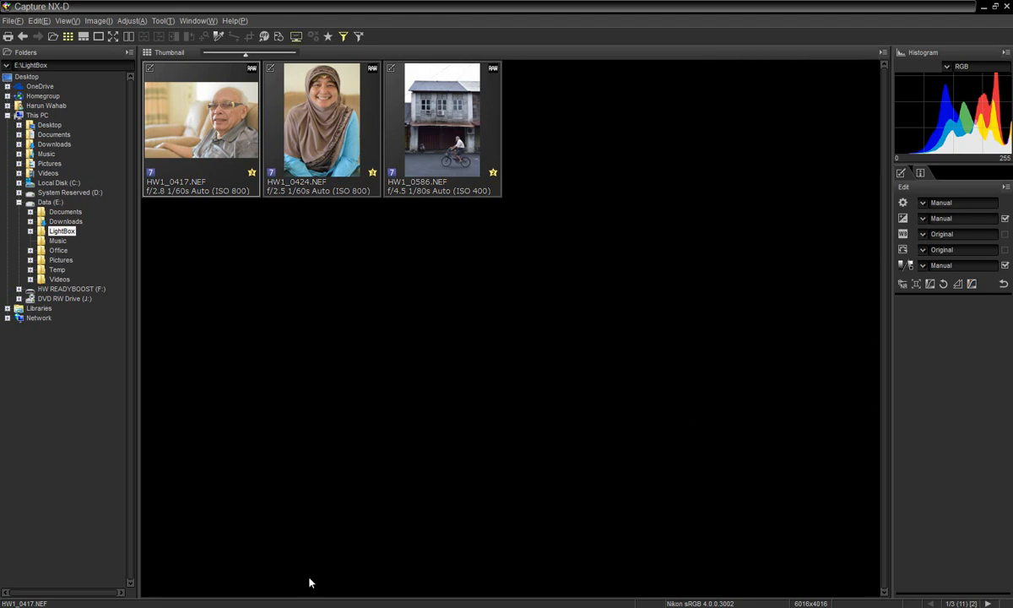
# Switch to ViewNX 2 and examine the converted JPEG files in the Temp folder on drive E
pyautogui.click(123, 553)
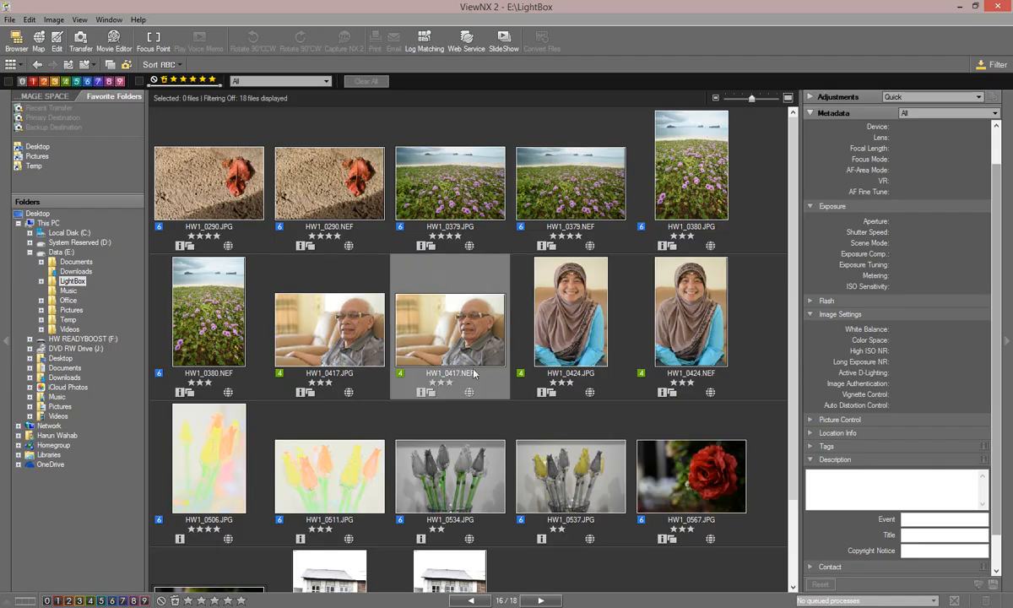
pyautogui.click(68, 319)
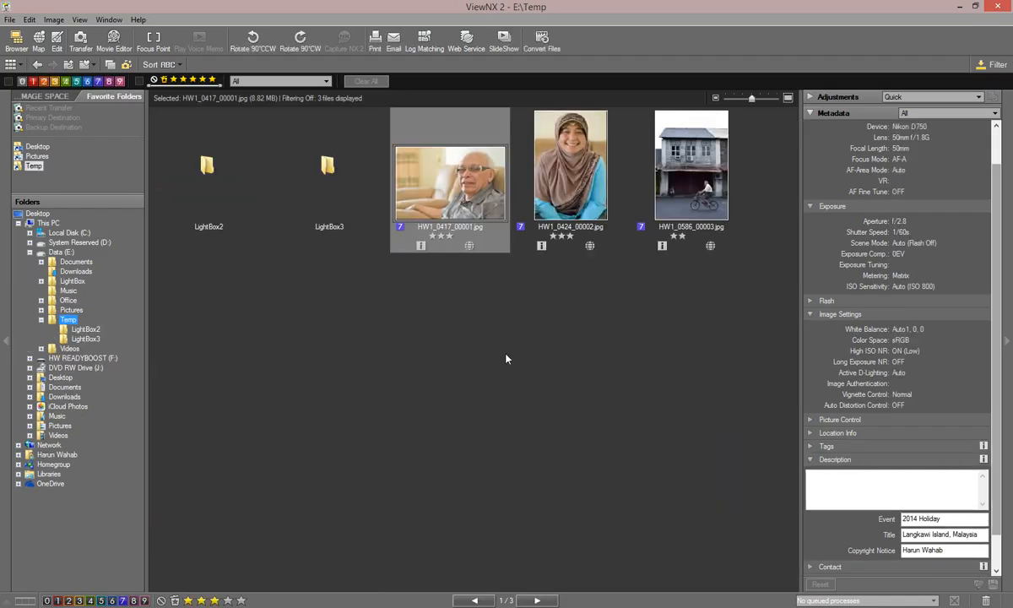
pyautogui.click(582, 187)
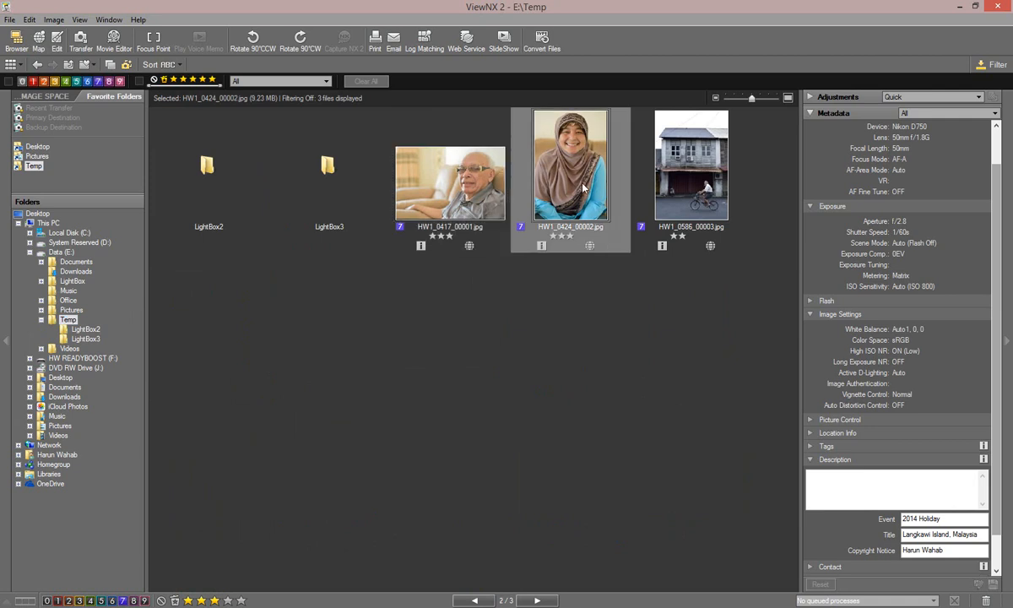
pyautogui.click(650, 179)
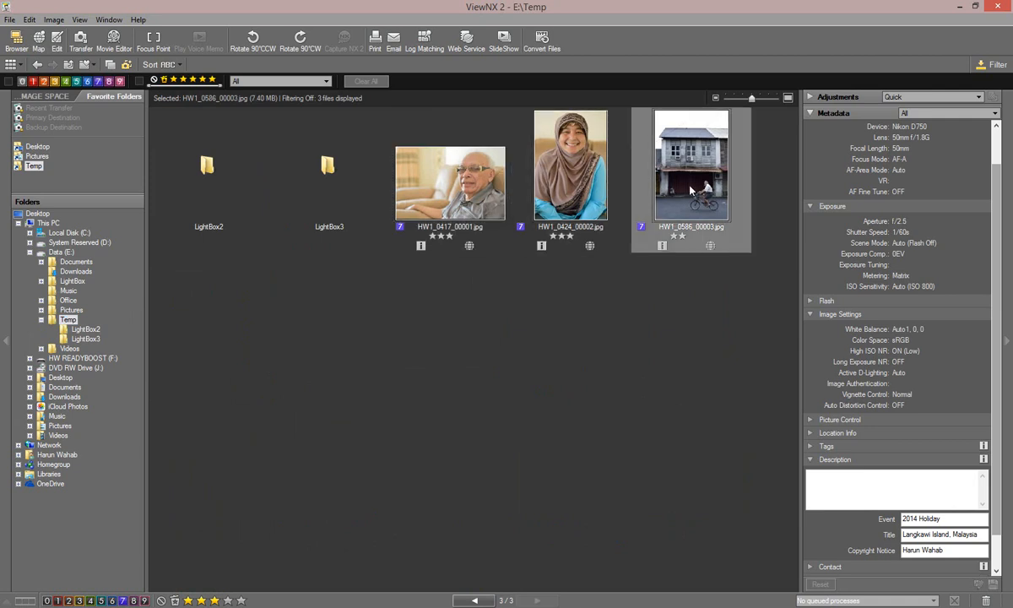
pyautogui.click(493, 341)
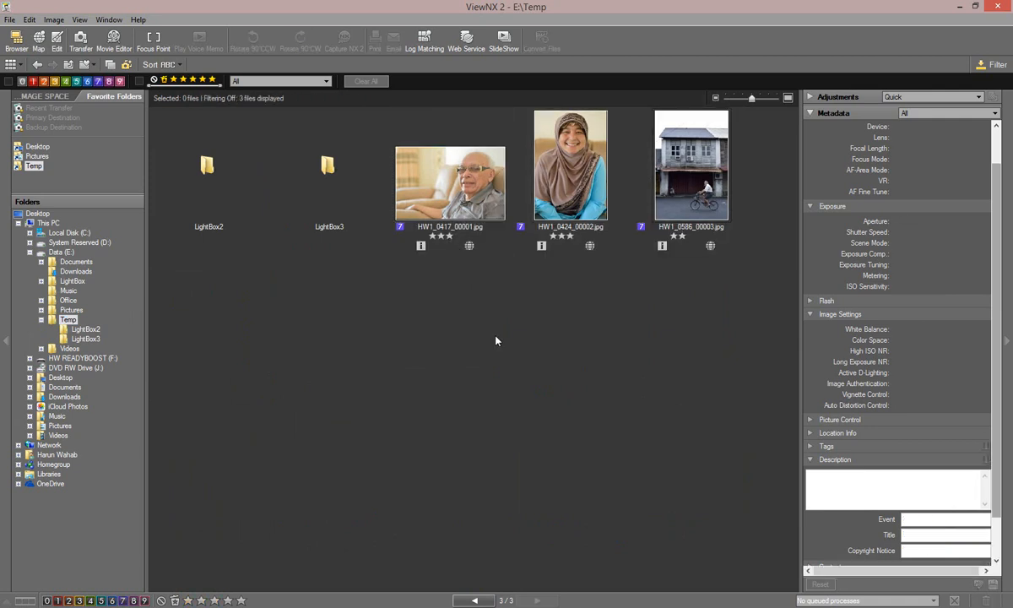